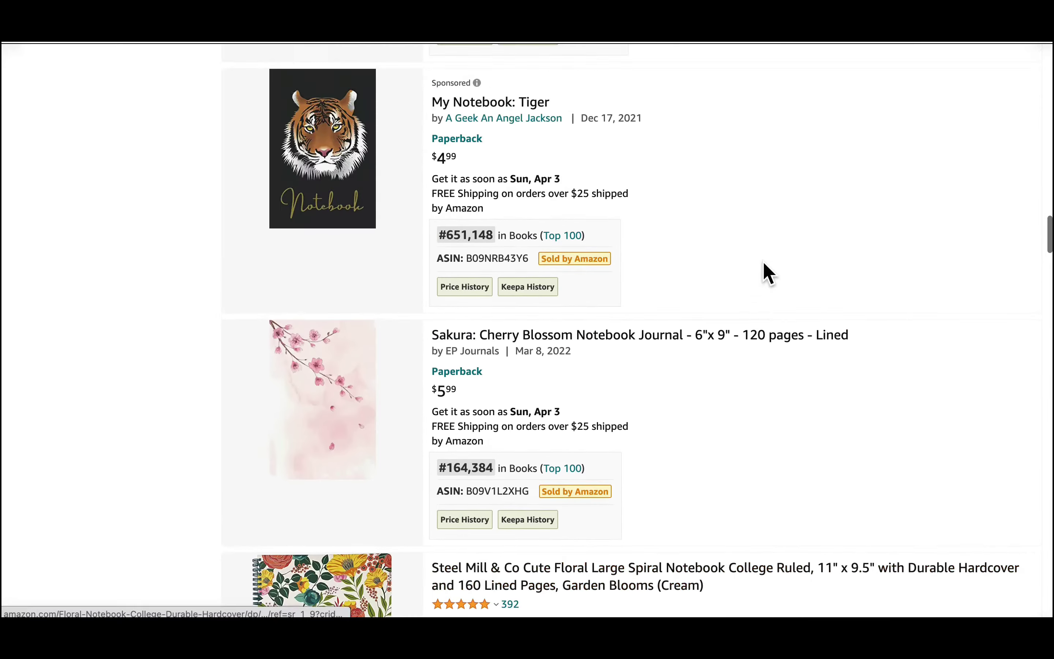
- Find the Sakura: Cherry Blossom Notebook Journal in the notebook results and open its inside preview
scroll(766, 274, up, 20)
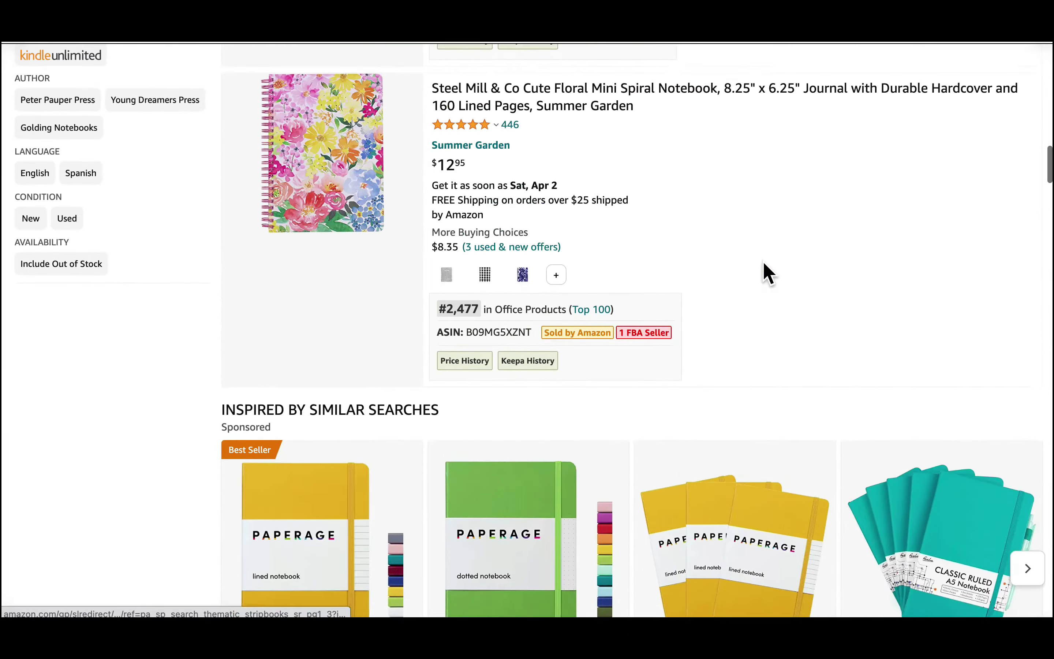
scroll(767, 272, up, 6)
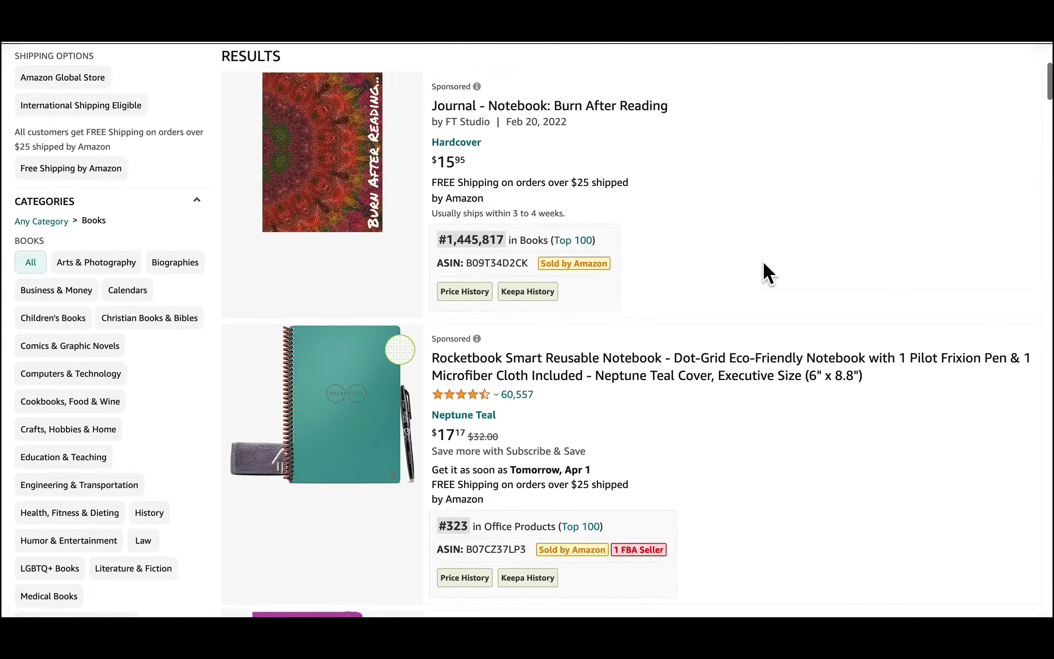
scroll(767, 272, down, 10)
scroll(767, 273, down, 20)
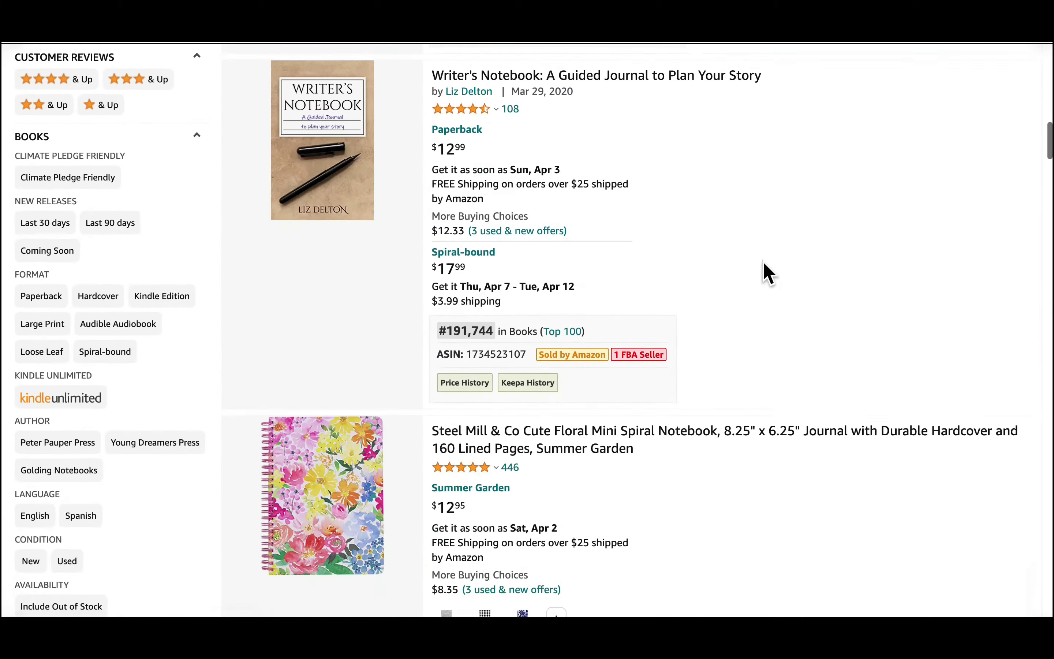
scroll(767, 274, down, 8)
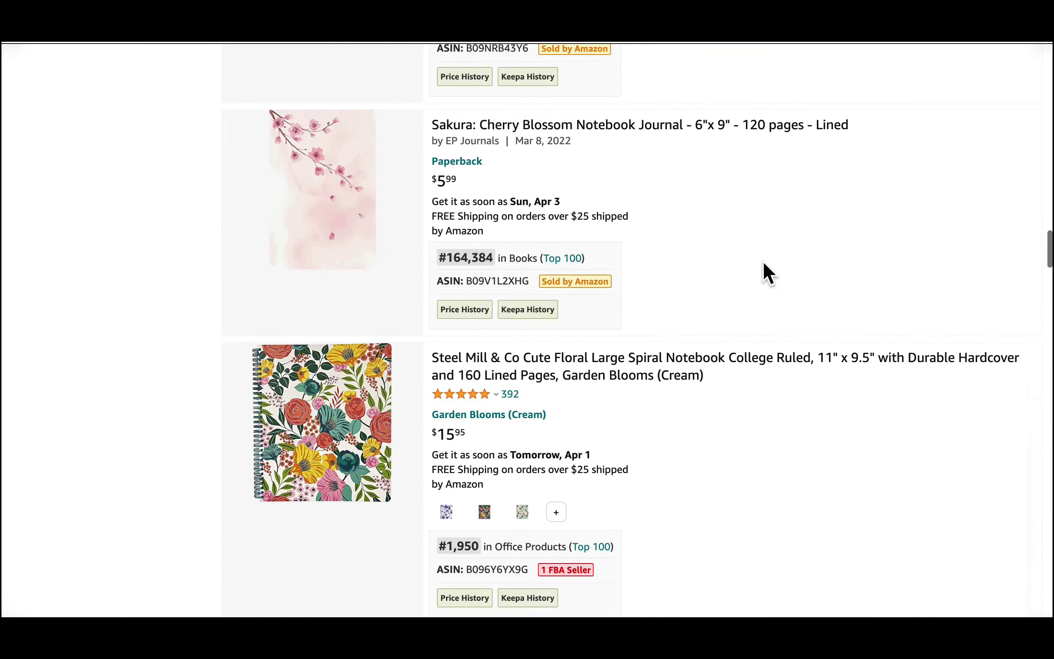
mouse_move(354, 160)
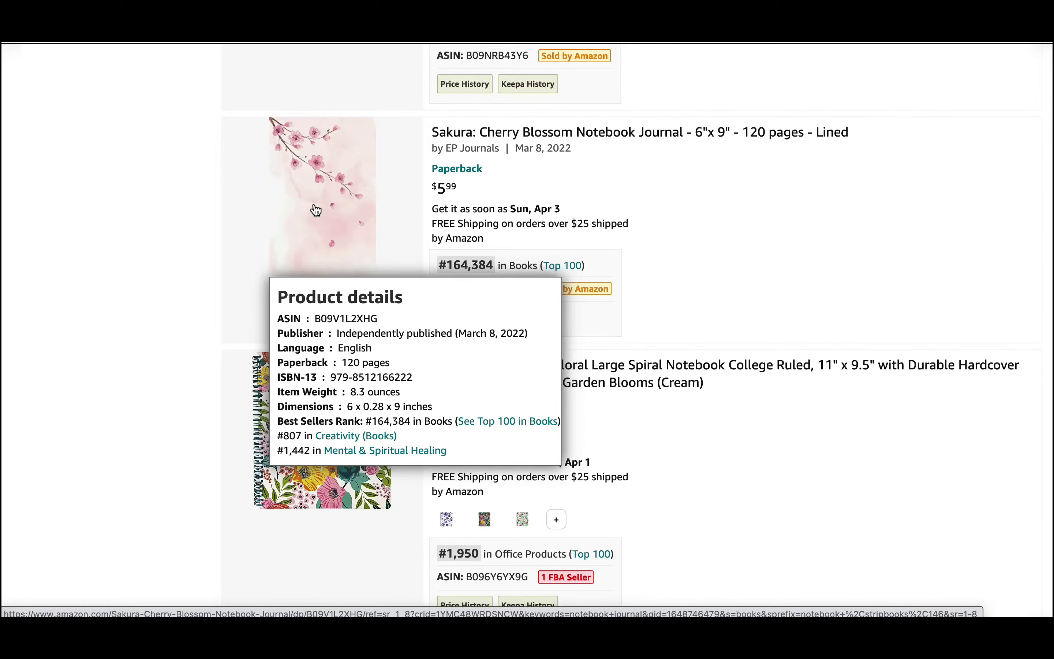
click(333, 181)
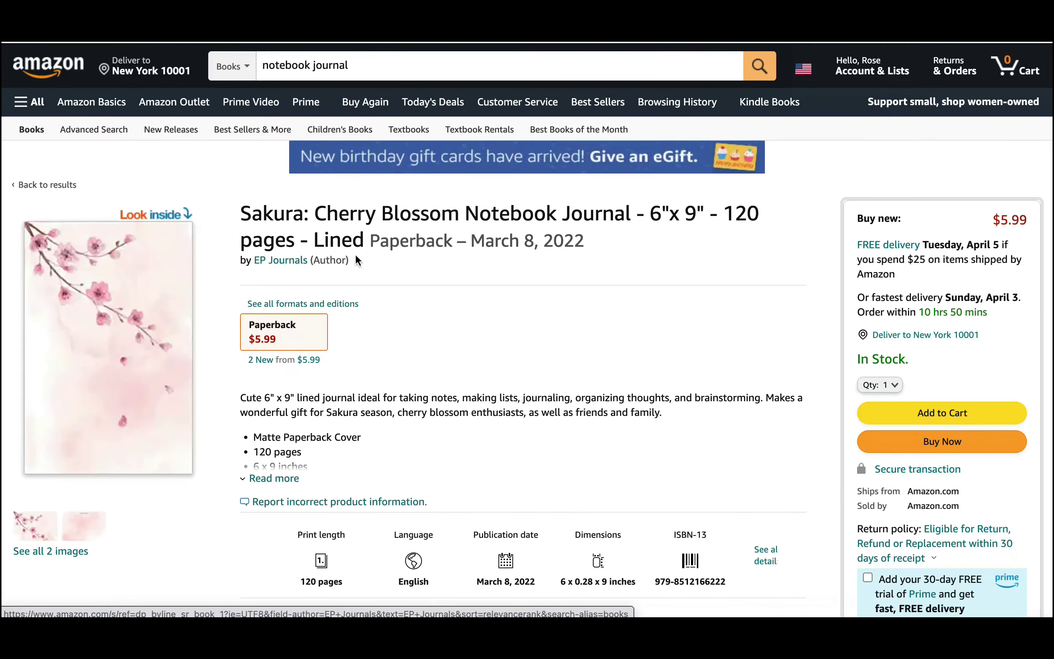
click(131, 241)
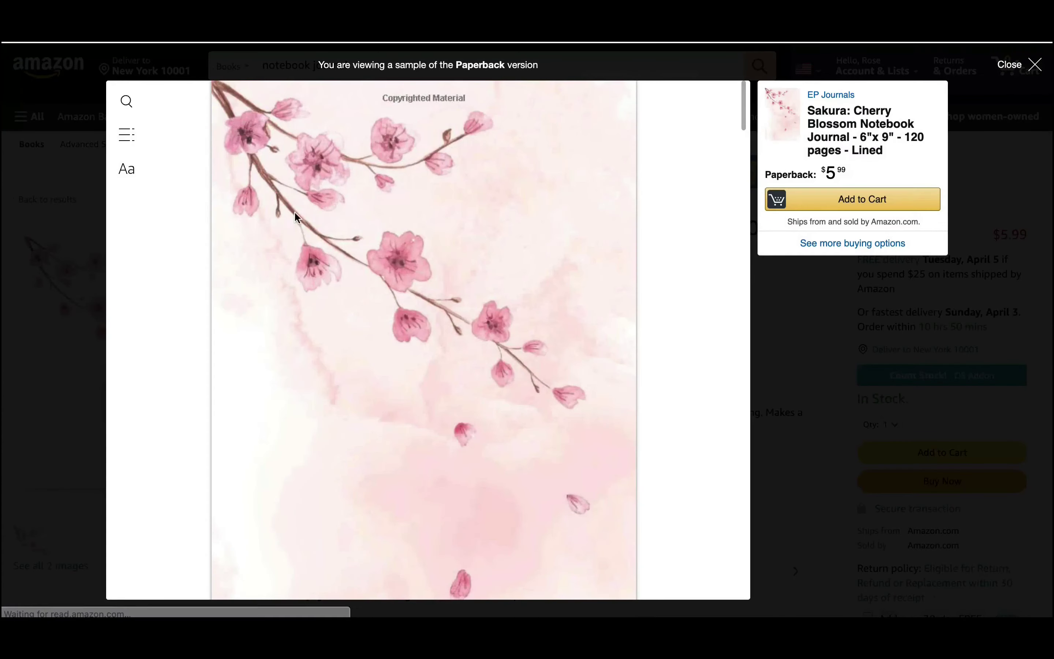
- Examine the front cover and the "This Book Belongs To" page in the Sakura journal's sample
scroll(441, 227, down, 2)
scroll(441, 228, up, 2)
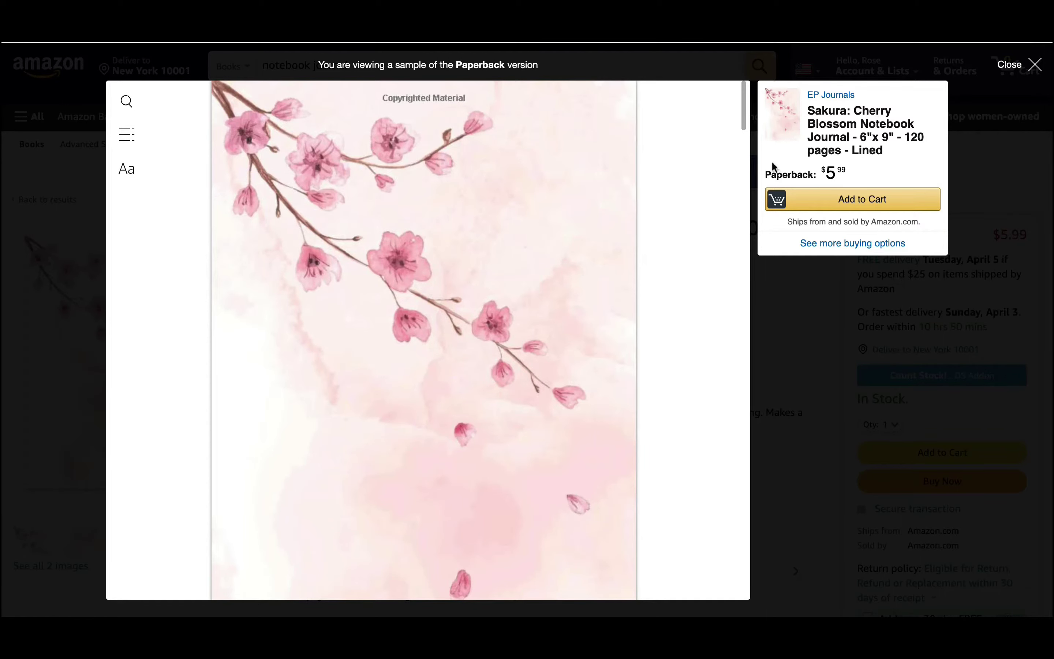
scroll(159, 273, down, 3)
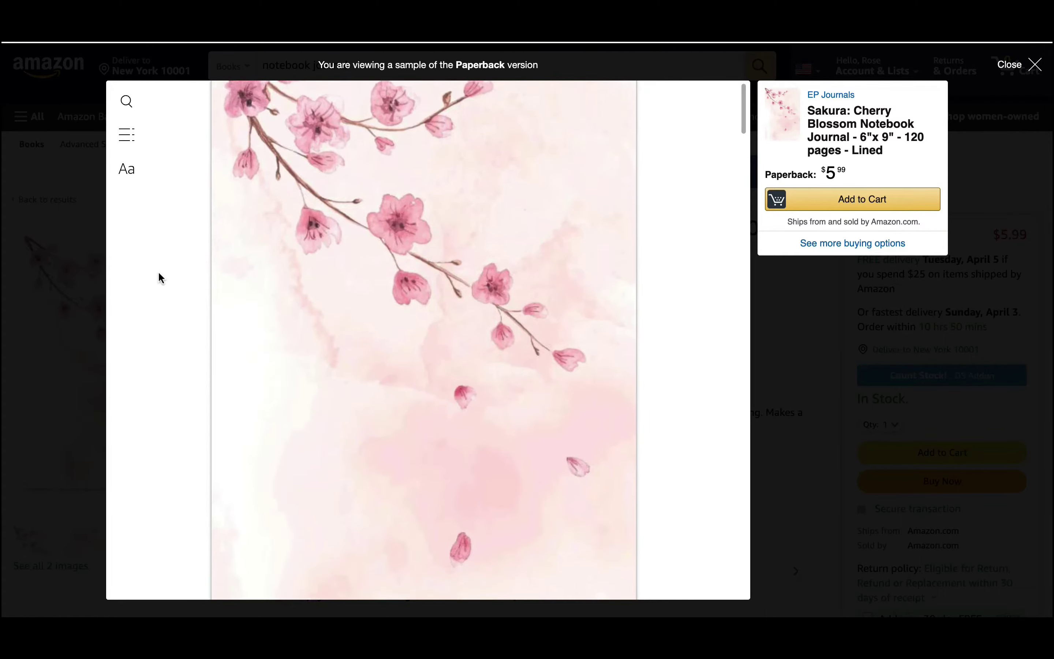
scroll(158, 273, down, 10)
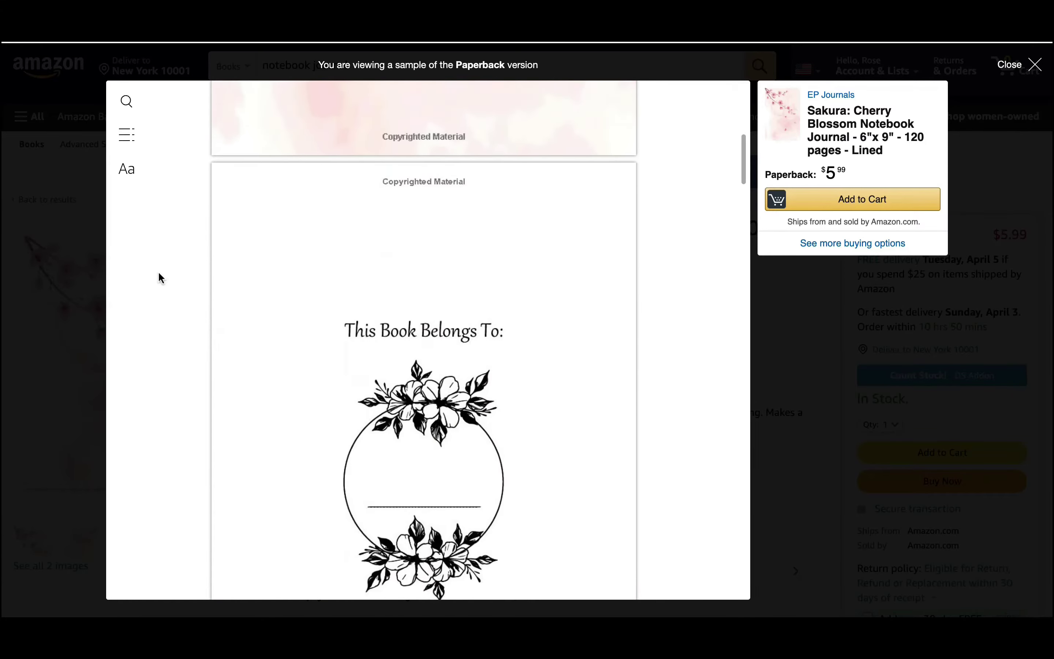
scroll(158, 270, down, 1)
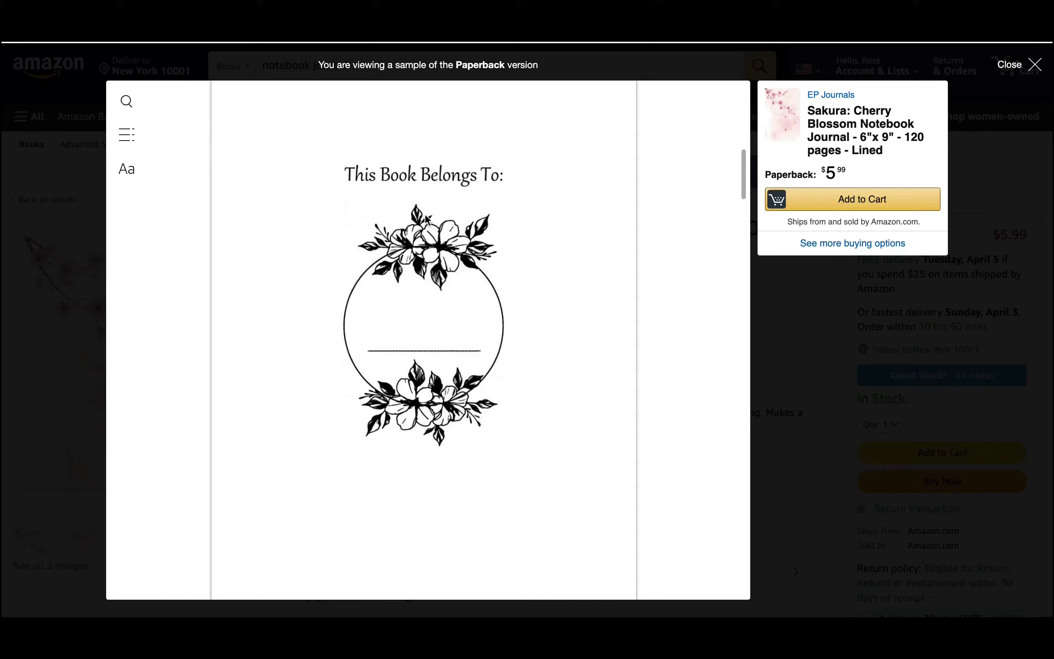
scroll(456, 265, down, 1)
scroll(456, 264, down, 1)
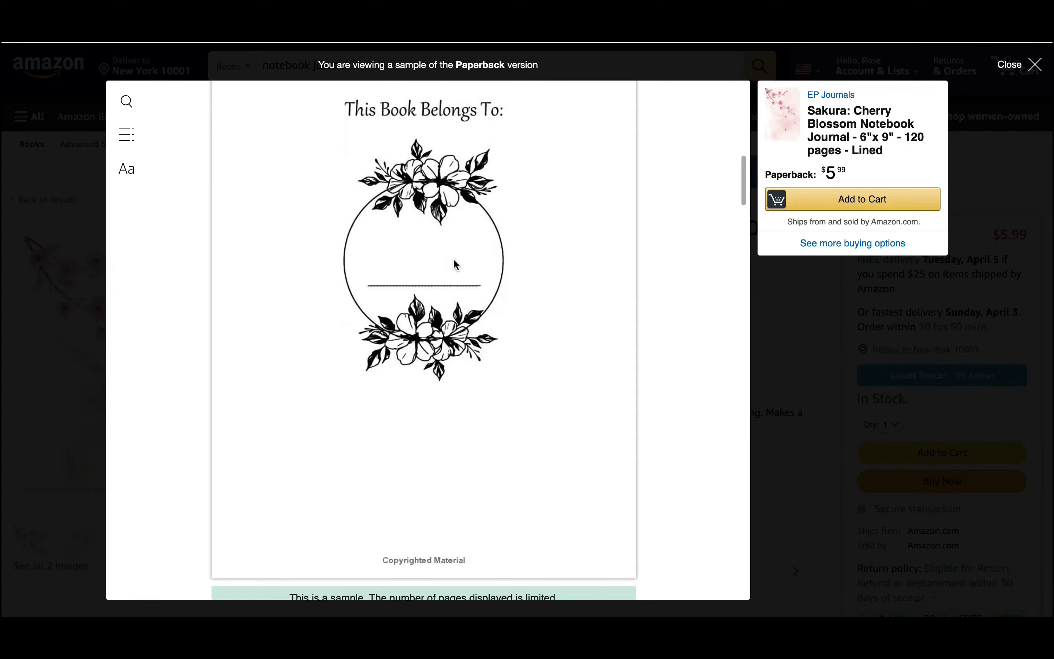
scroll(456, 264, down, 8)
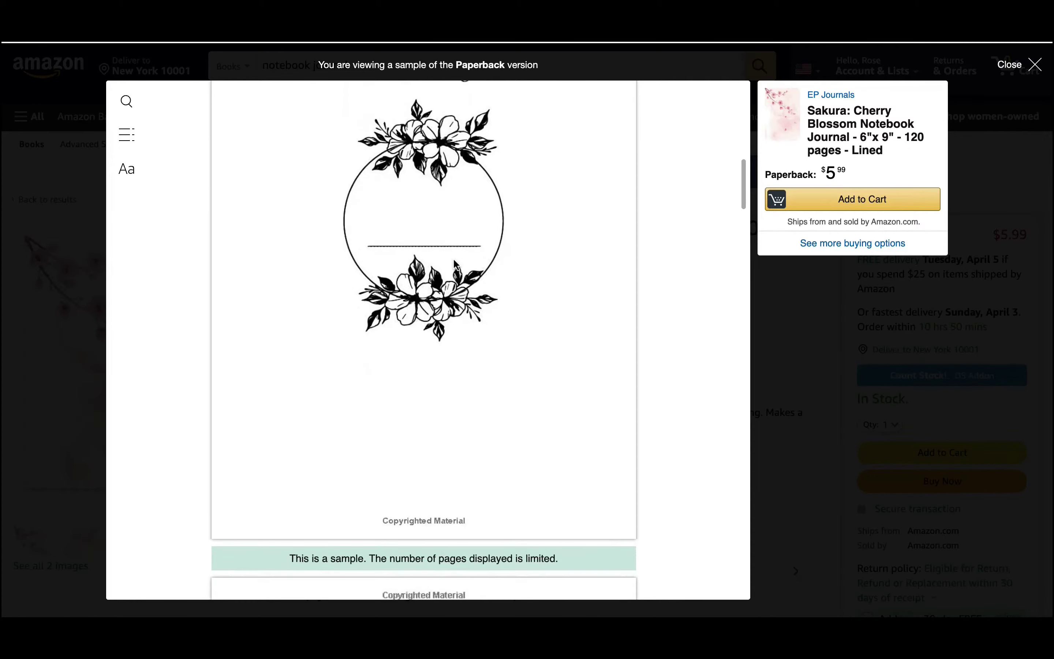
scroll(456, 265, down, 4)
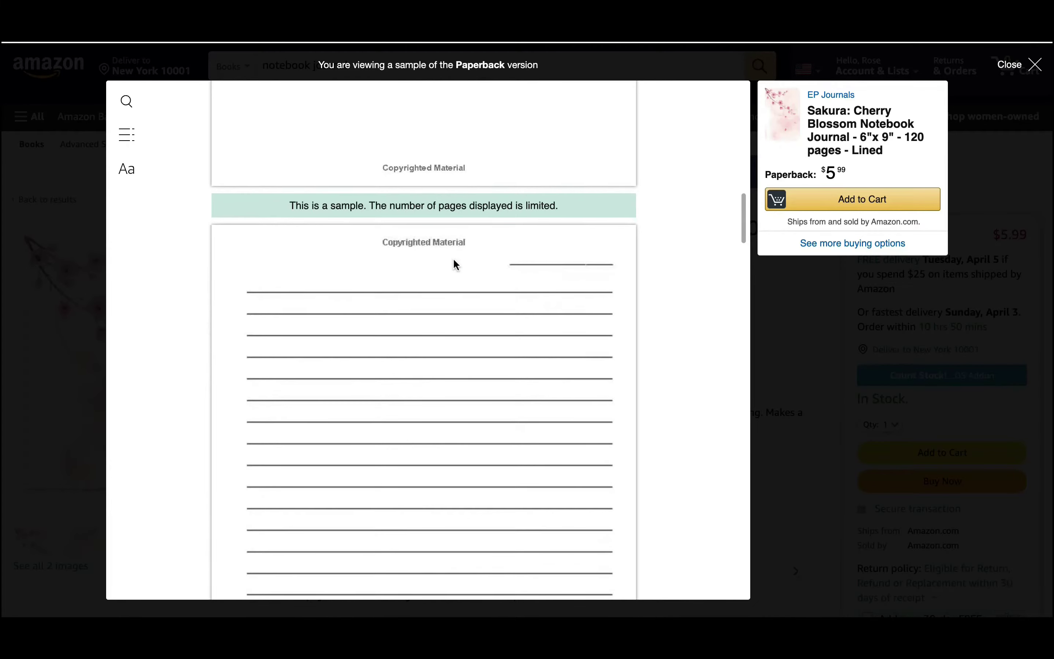
scroll(456, 264, up, 3)
scroll(456, 265, up, 20)
scroll(456, 264, down, 12)
scroll(456, 265, down, 10)
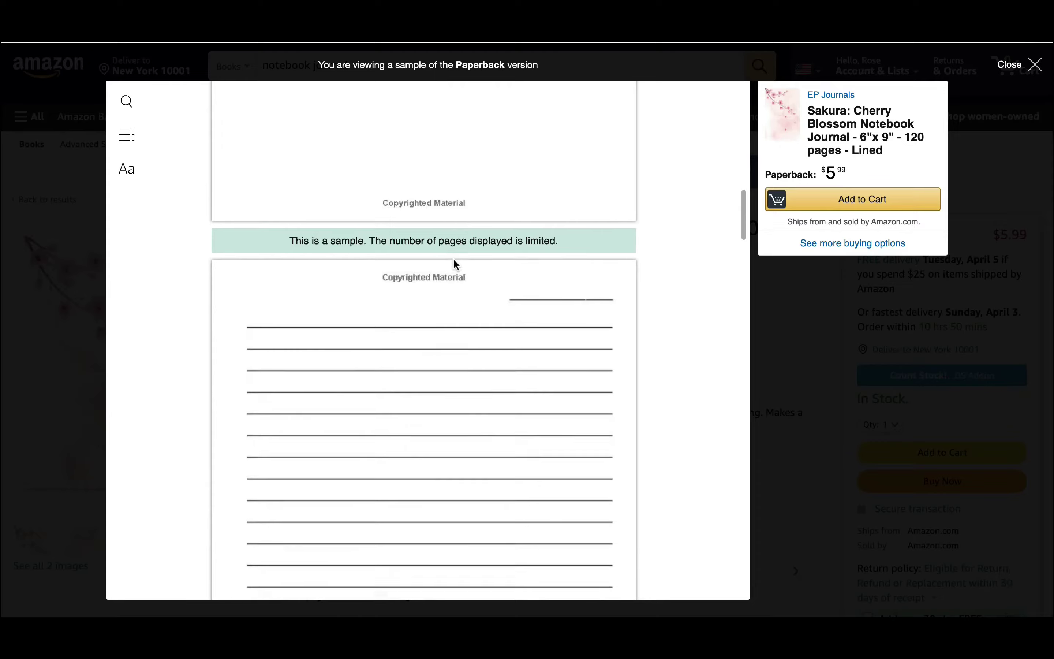
- Look through the sample's lined interior pages and its back cover with the barcode
scroll(456, 264, down, 1)
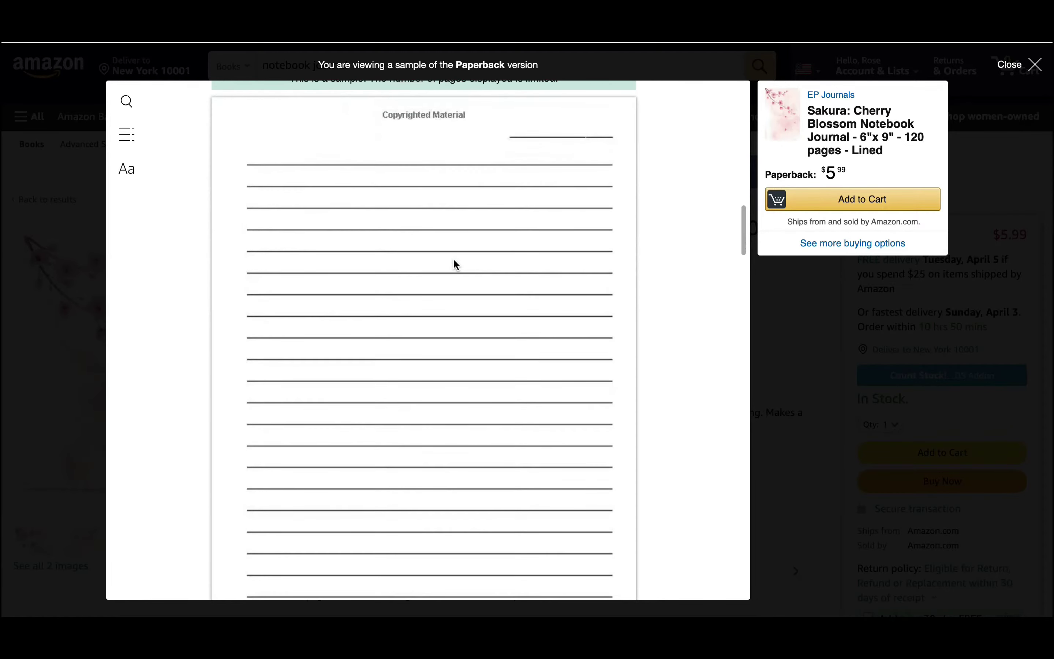
scroll(456, 264, down, 14)
scroll(456, 265, down, 20)
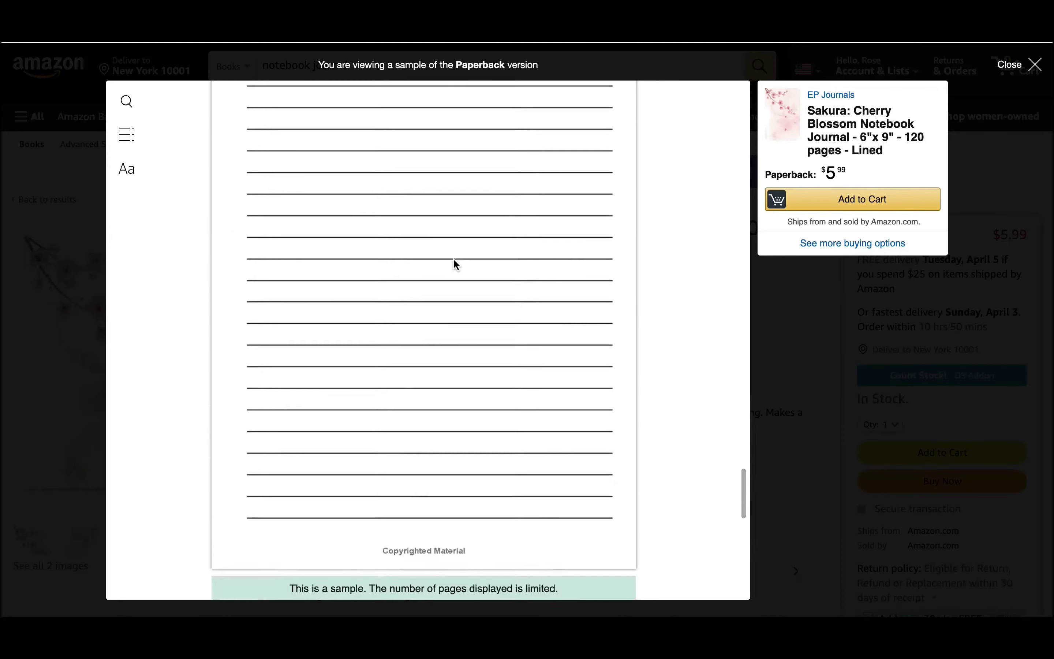
scroll(456, 265, down, 10)
scroll(456, 264, down, 15)
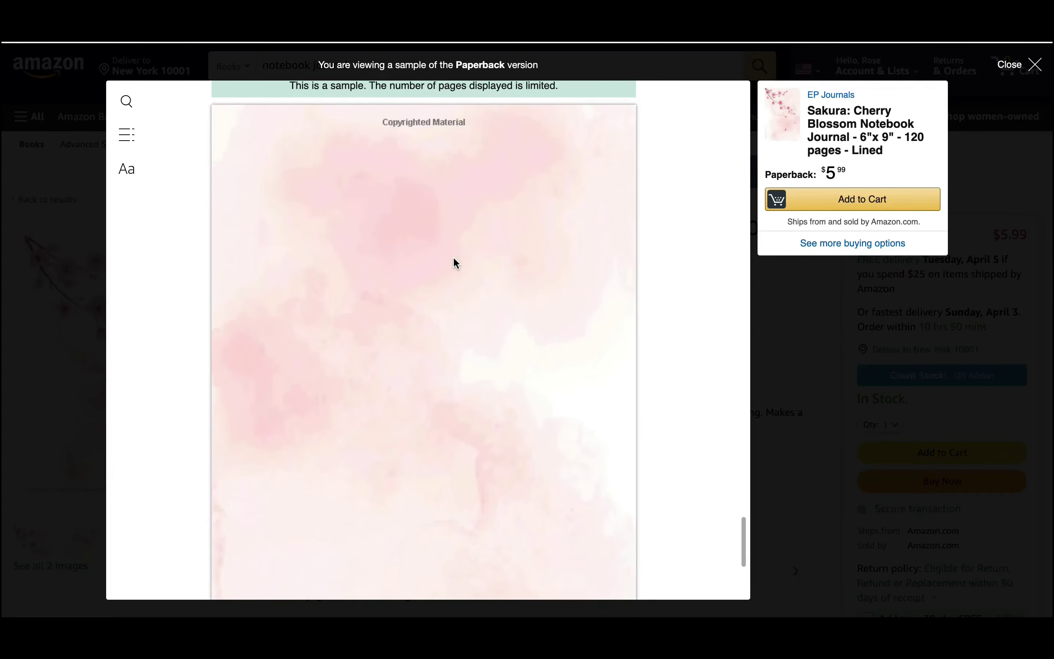
scroll(456, 263, down, 5)
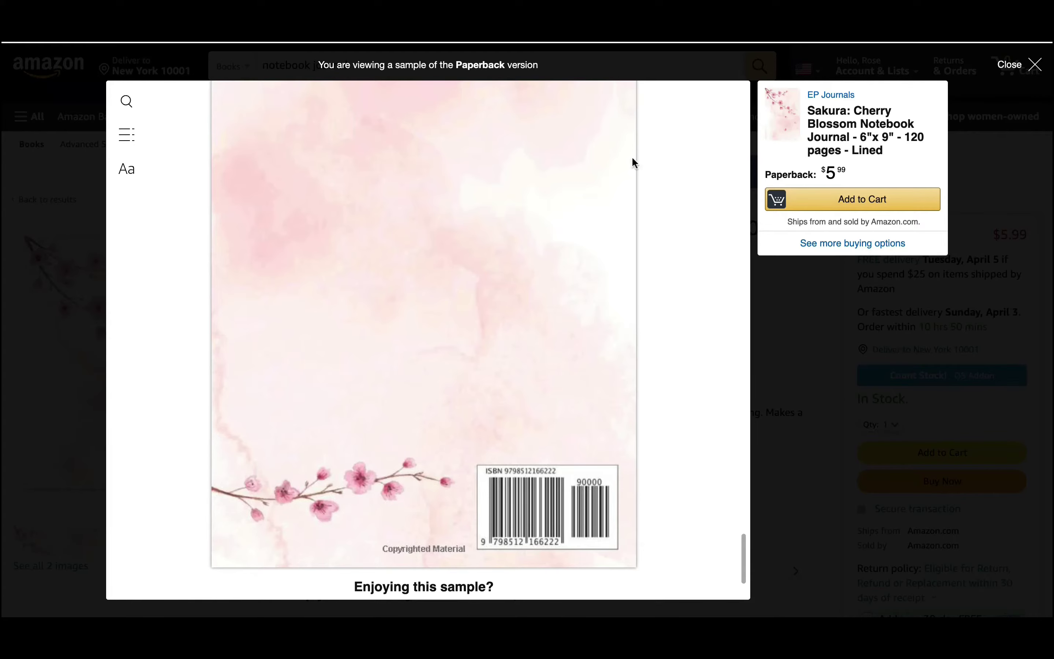
scroll(511, 131, up, 10)
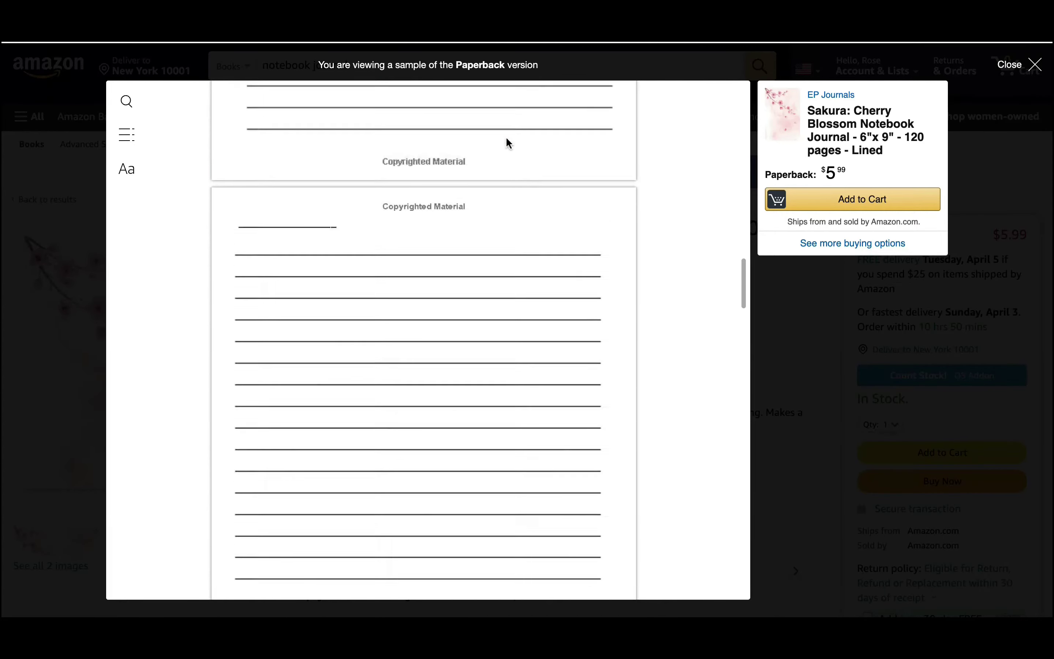
scroll(507, 139, up, 10)
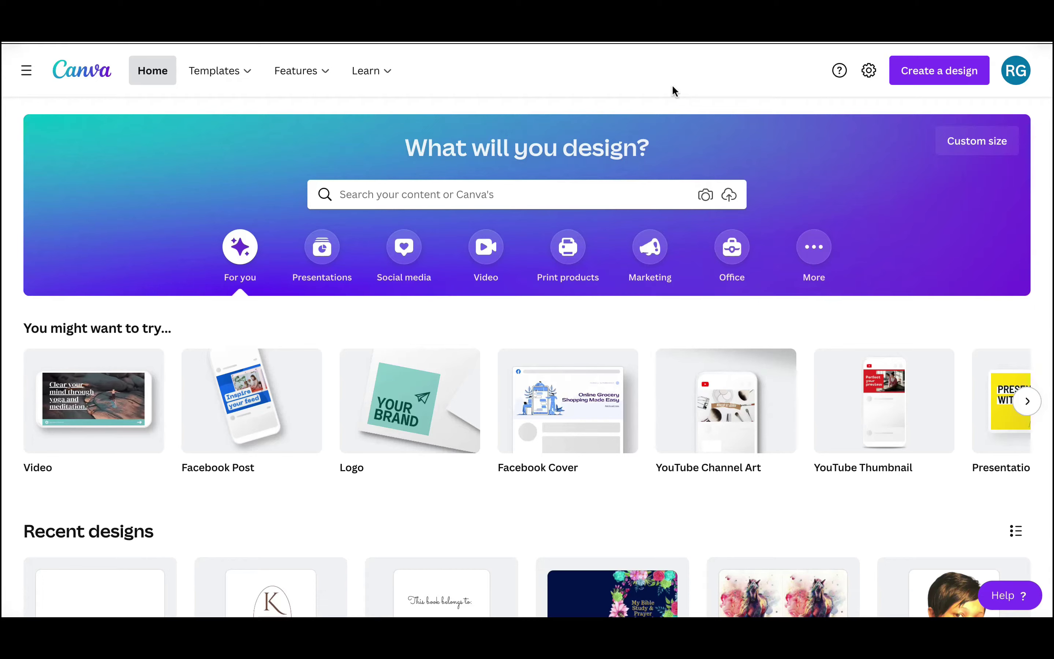
- Switch to Canva and begin a new custom-size design with inches as the unit
click(921, 81)
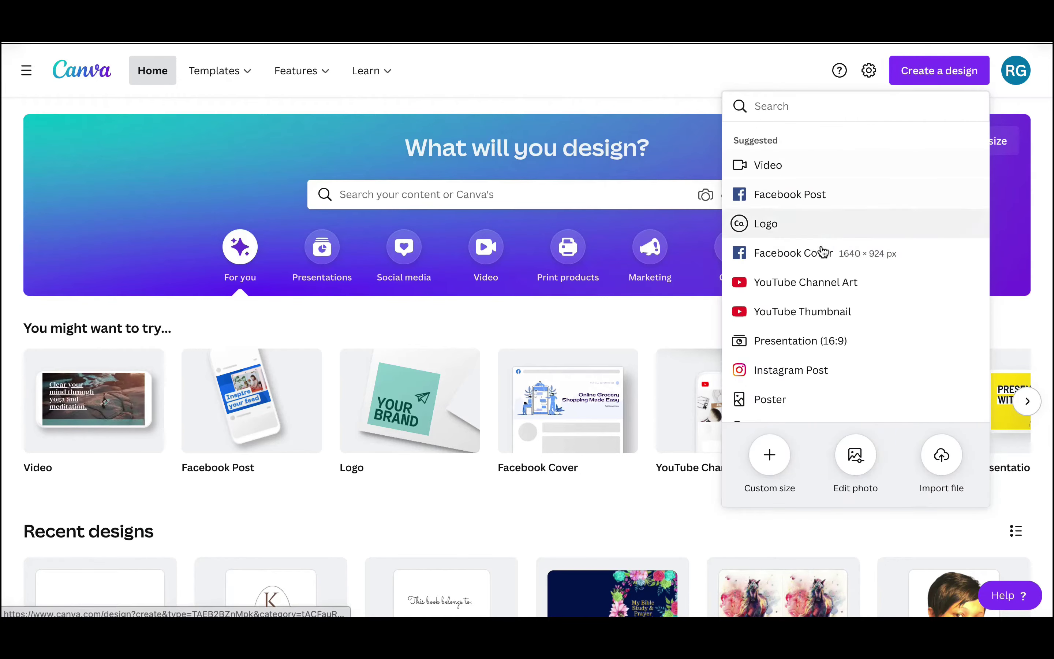
click(770, 457)
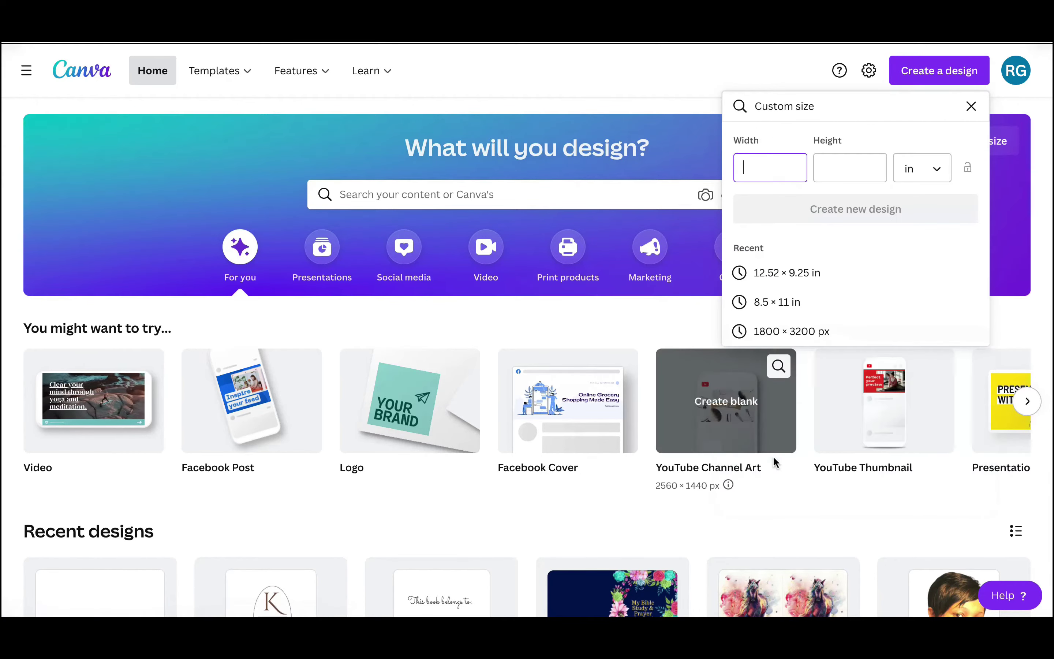
click(940, 173)
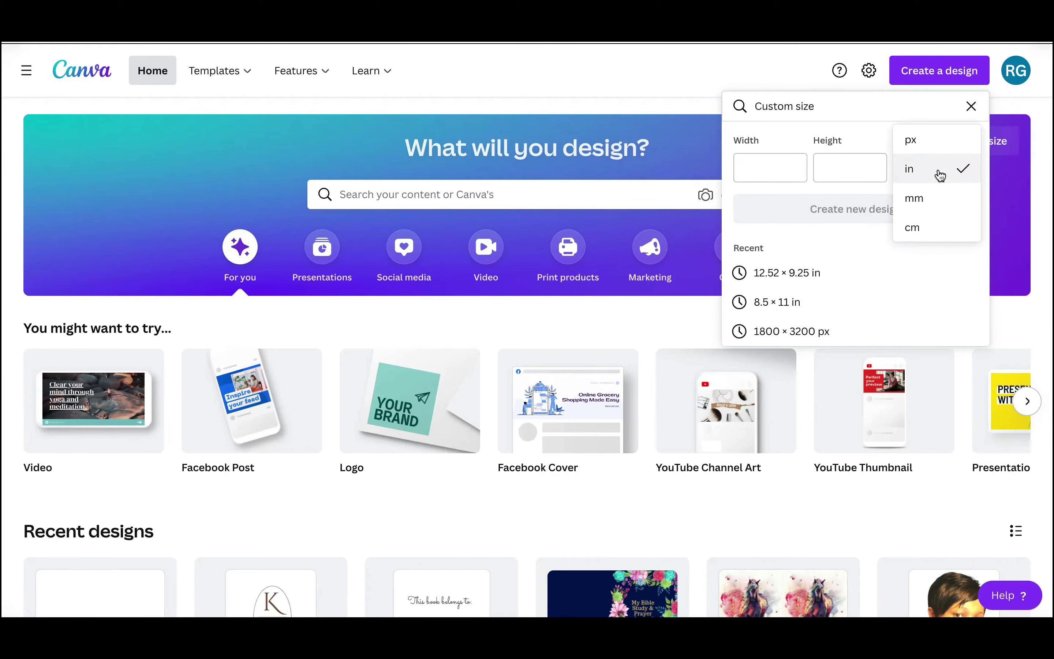
click(940, 174)
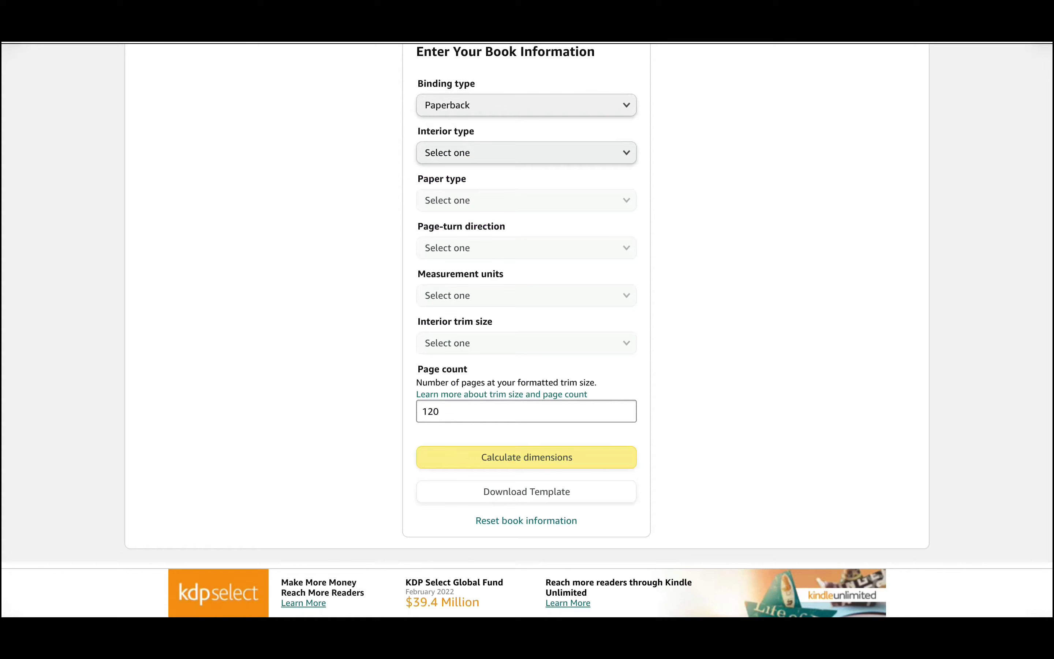
- Switch to the KDP Print Cover Calculator and set the interior type to Black & white and the paper type to White paper
scroll(727, 245, up, 5)
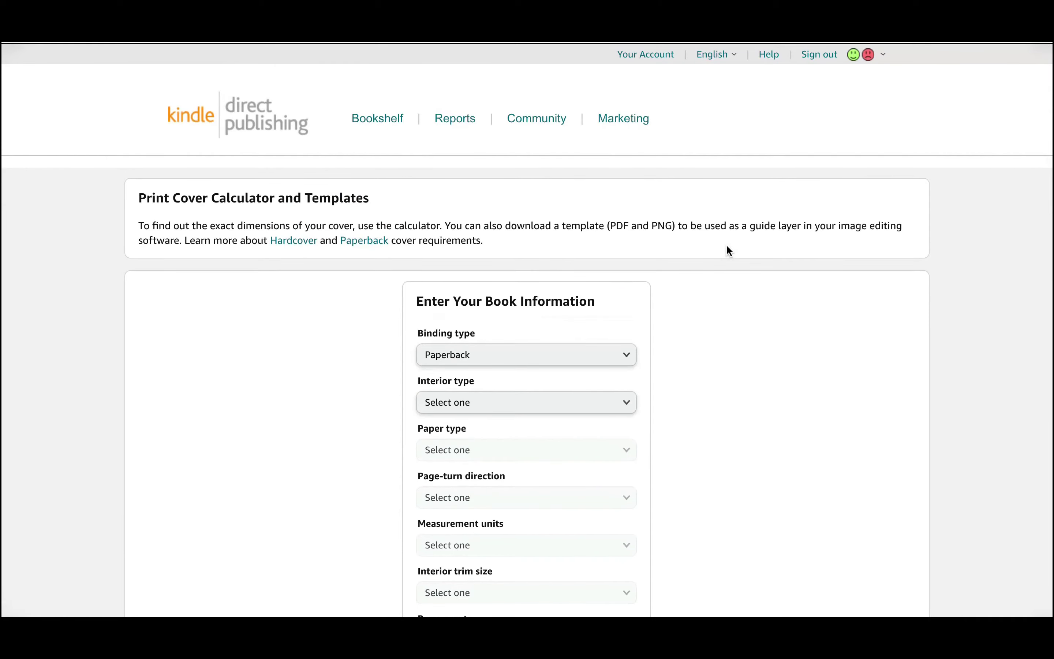
scroll(726, 245, down, 4)
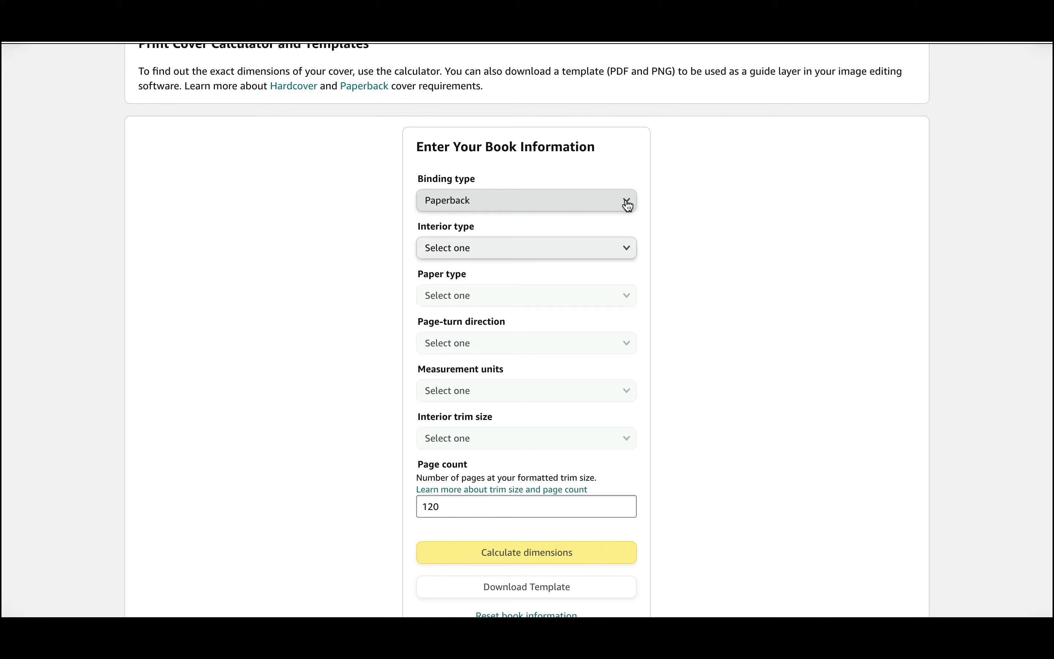
click(626, 251)
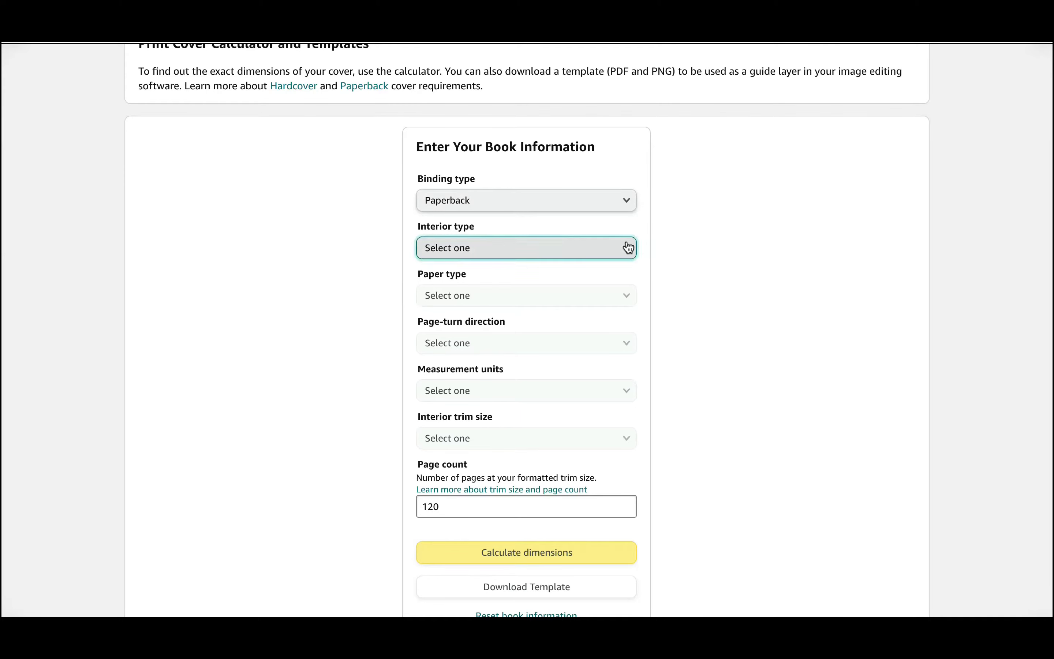
click(582, 249)
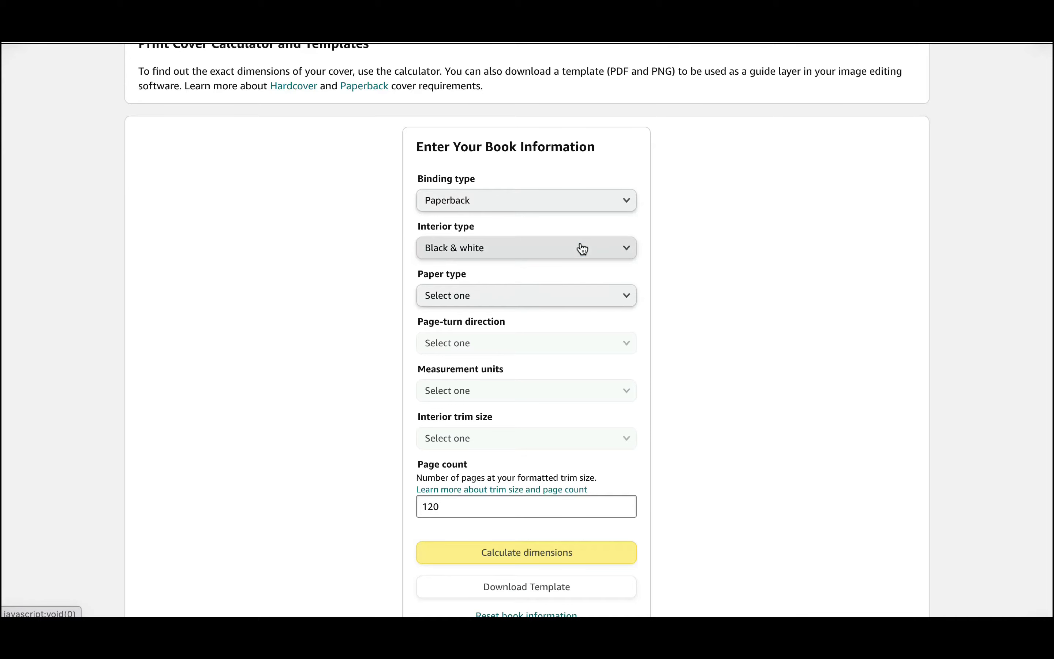
click(630, 299)
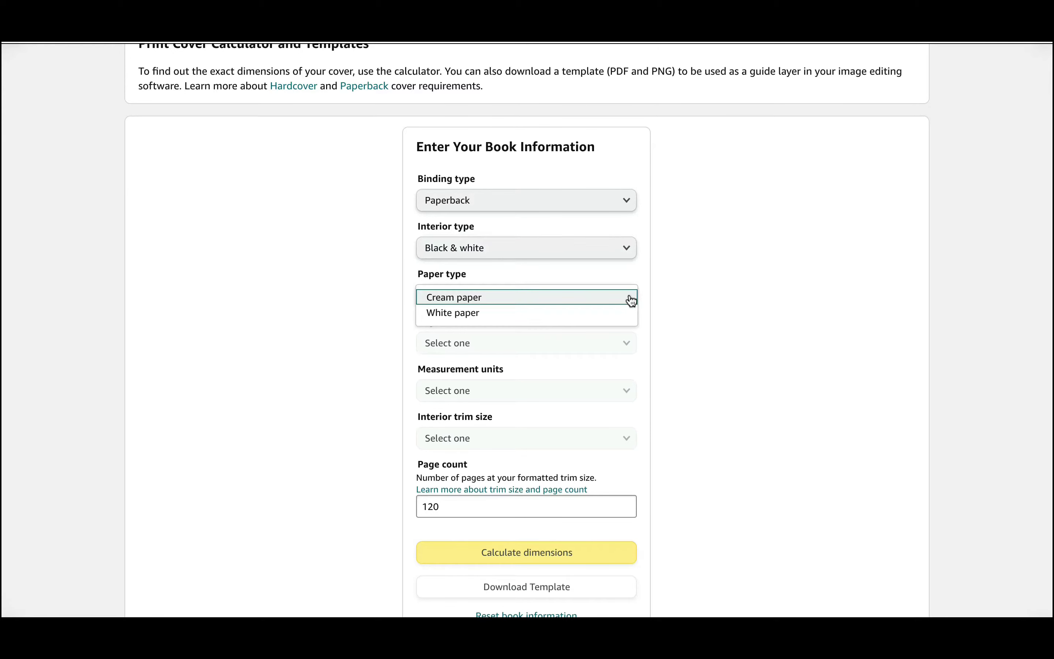
click(599, 310)
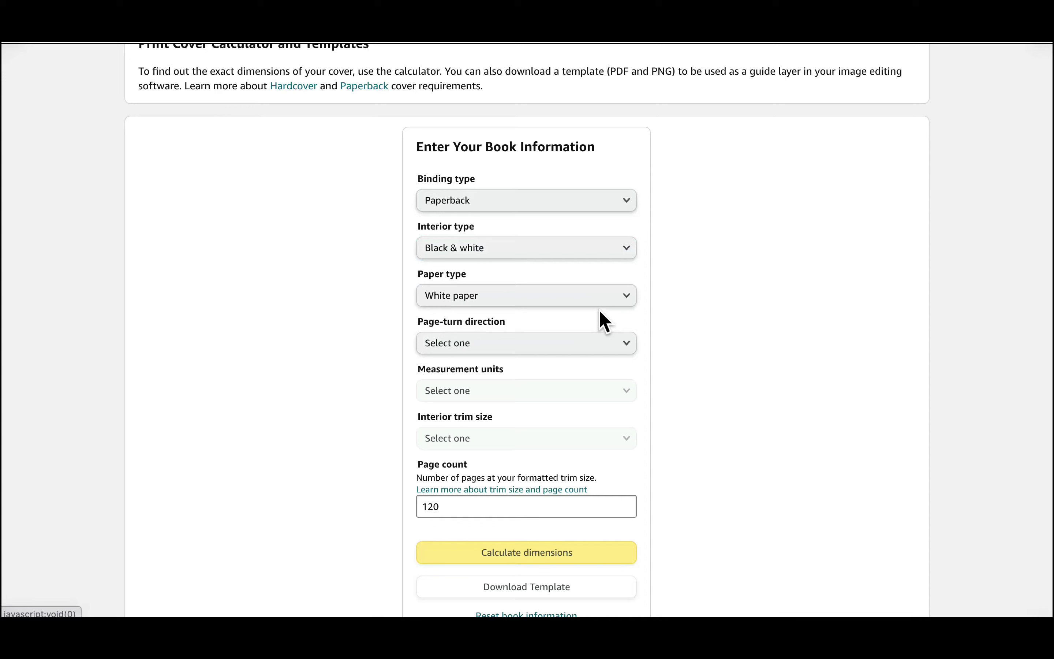
- Set page-turn direction to Left to Right, measurement units to Inches and trim size to 6 x 9 in, and calculate the cover dimensions
click(631, 344)
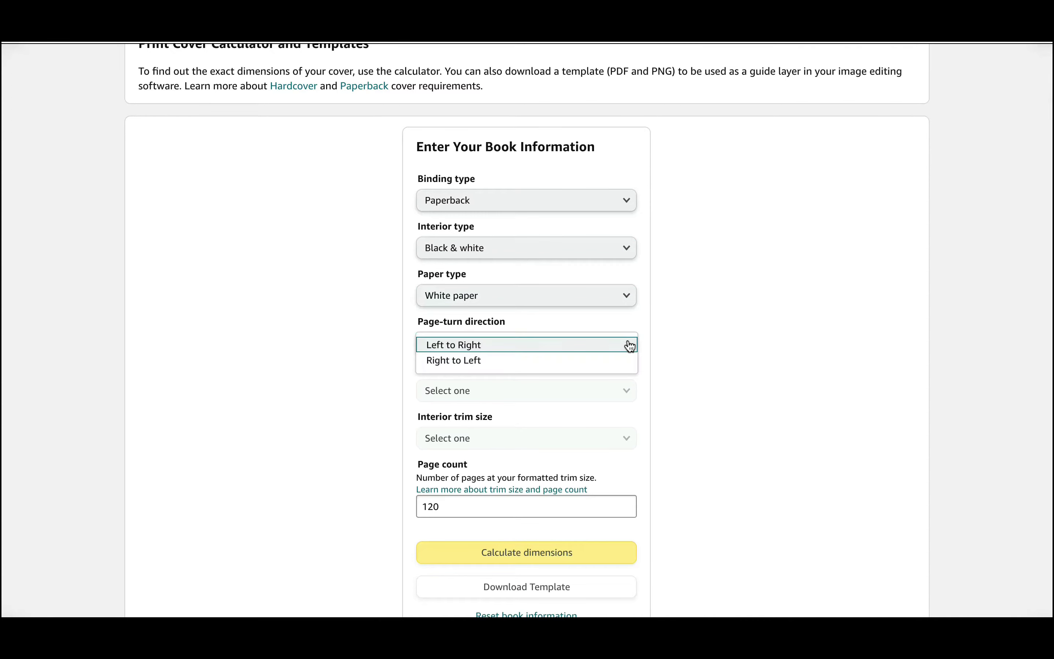
click(576, 344)
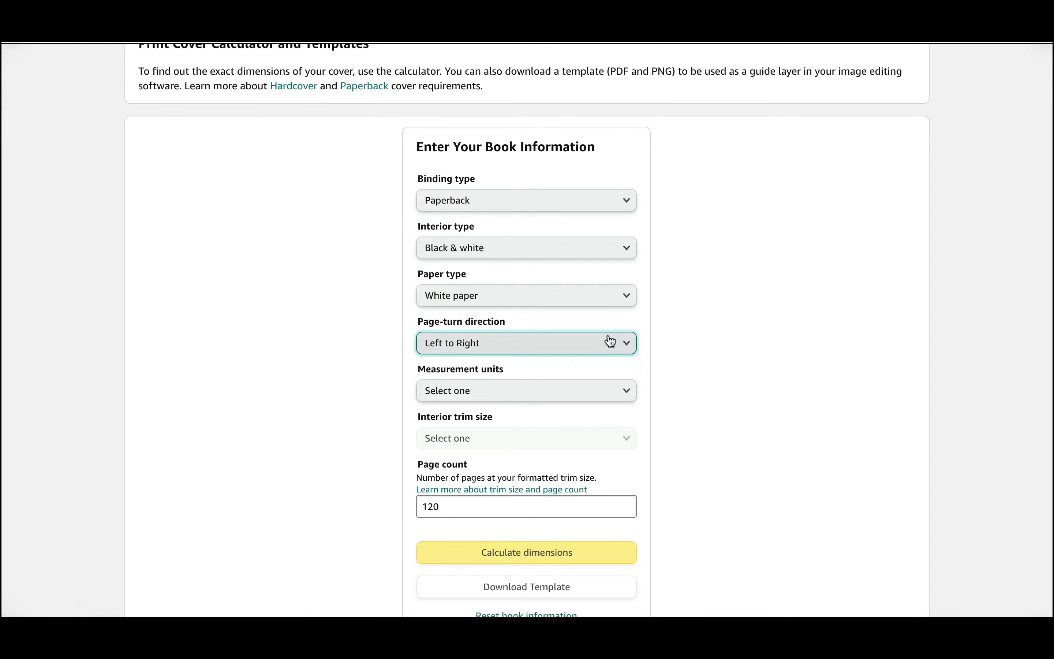
click(628, 396)
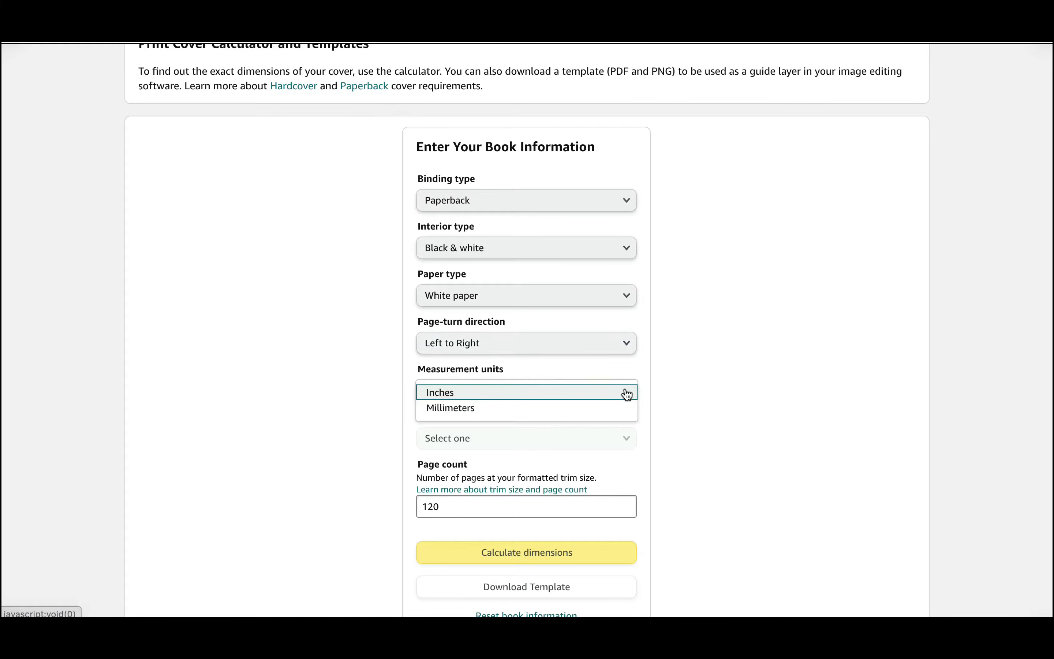
click(562, 398)
click(626, 444)
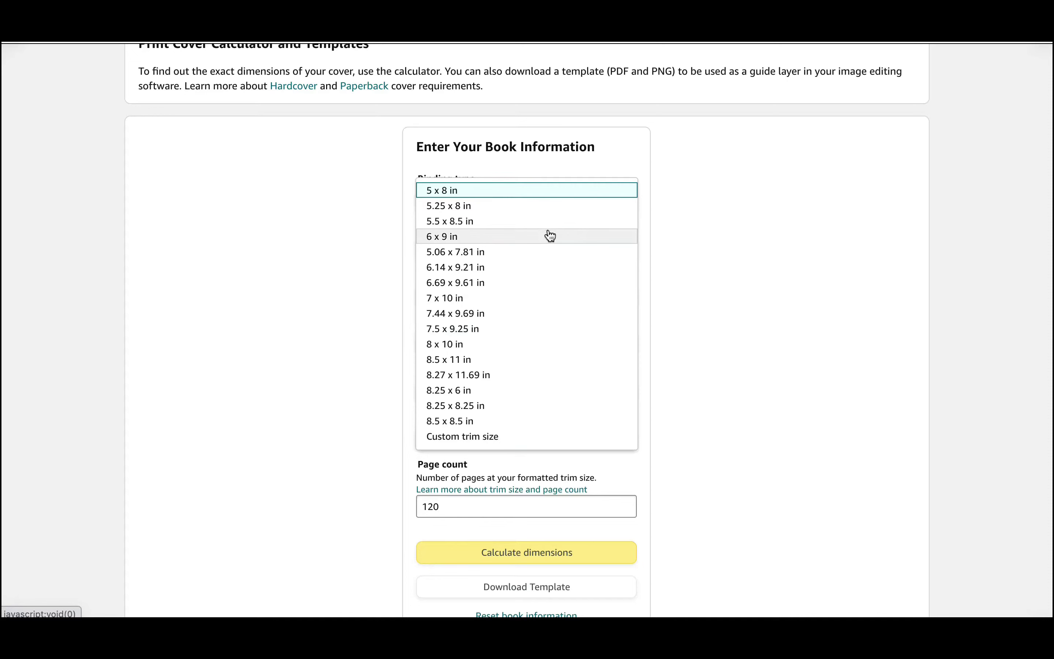
click(550, 235)
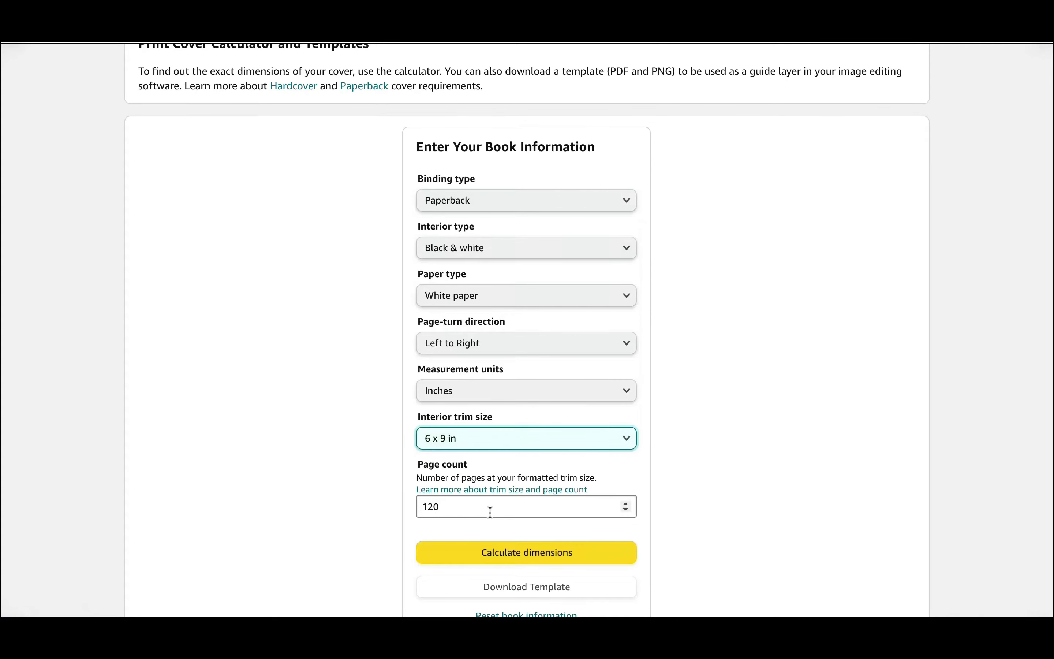
scroll(491, 510, down, 2)
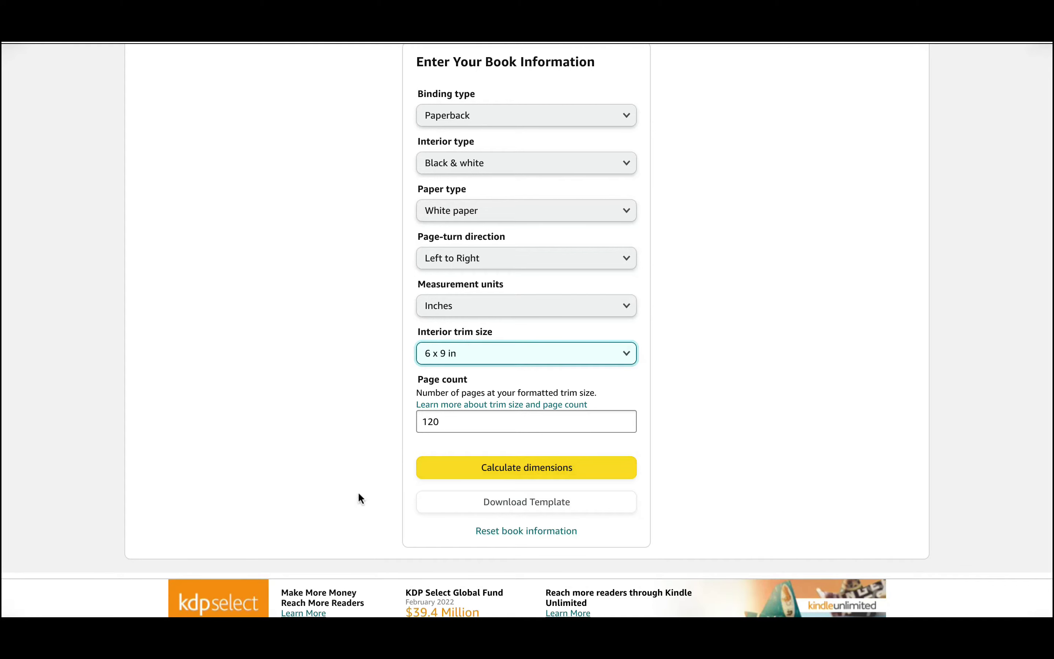
click(530, 471)
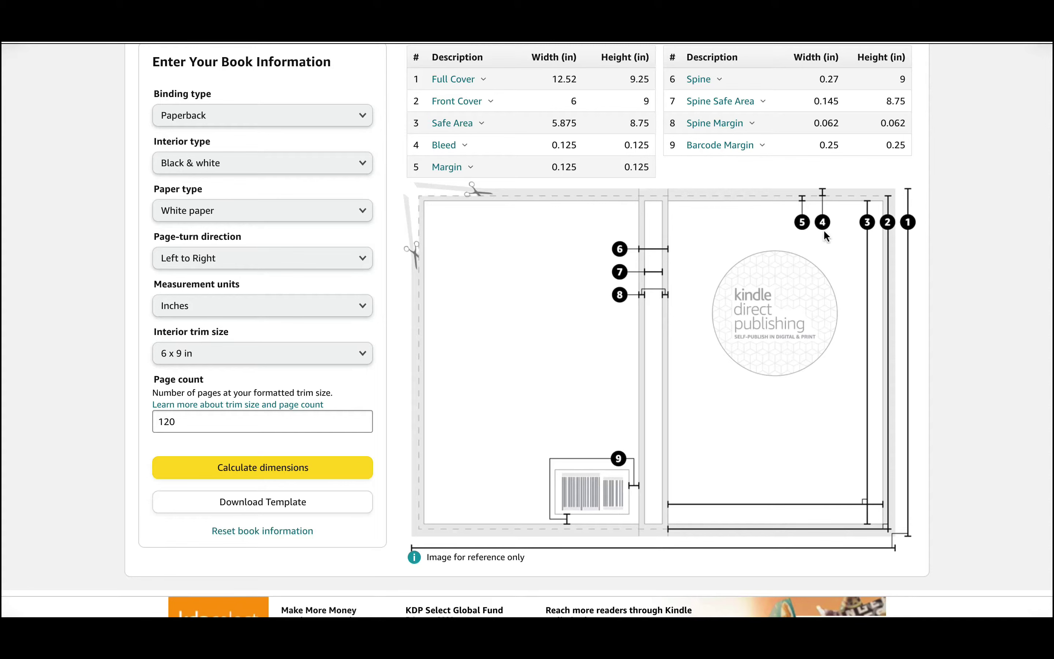
- Copy the full cover width of 12.52 in from the calculator into the custom design's width in Canva
scroll(781, 271, up, 2)
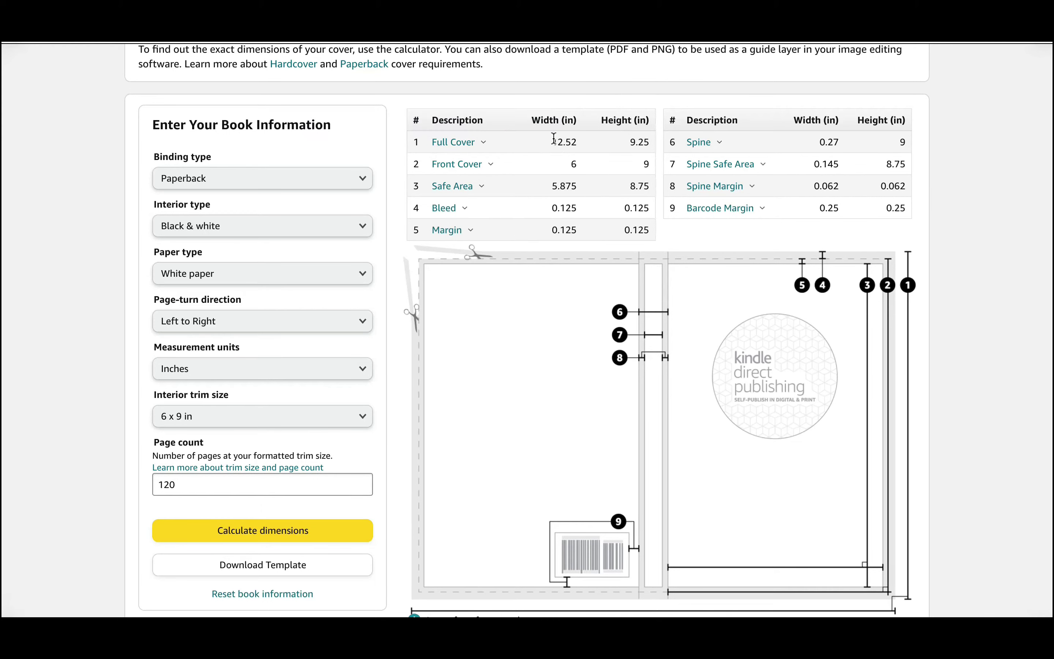
drag(557, 144, 580, 149)
key(super+c)
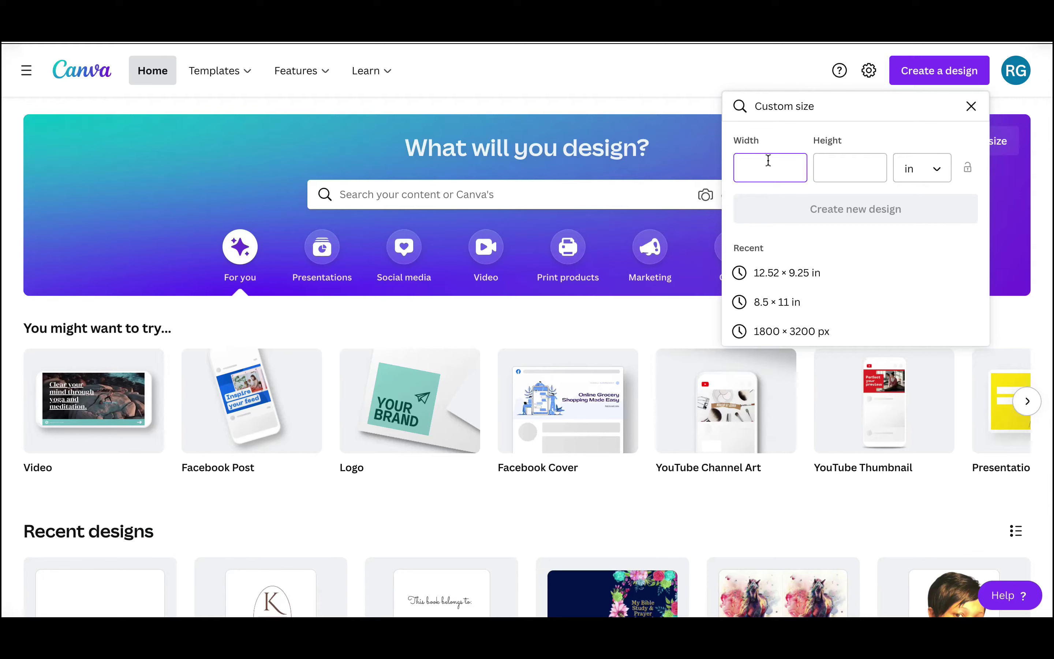
text(12.52)
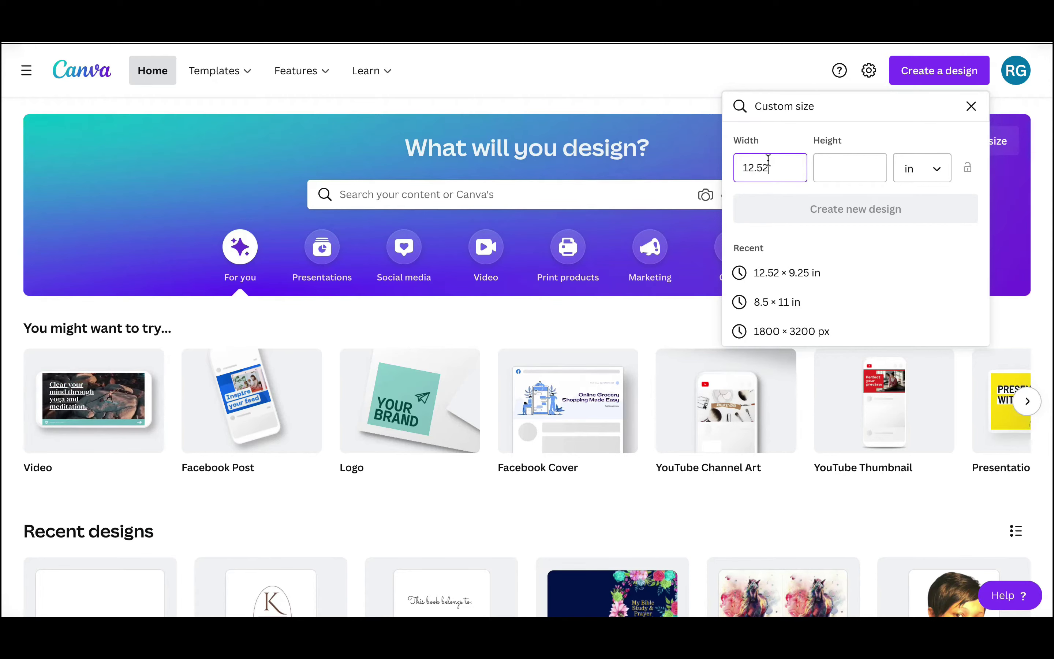
- Copy the full cover height of 9.25 in from the KDP calculator into the custom design's height in Canva and create the design
click(825, 167)
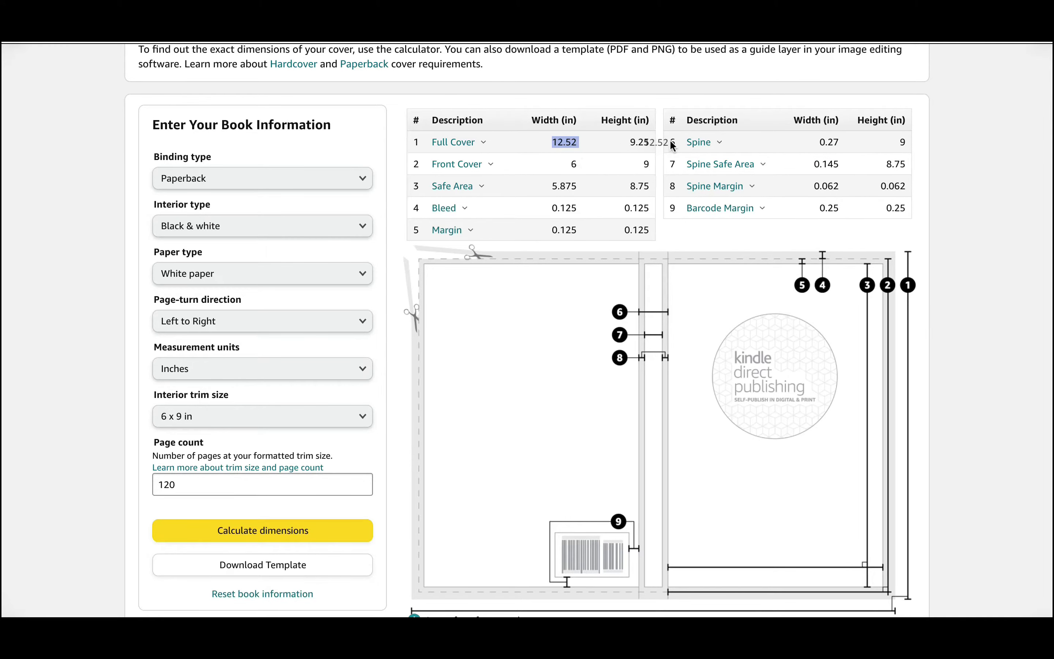
click(632, 138)
drag(632, 138, 660, 140)
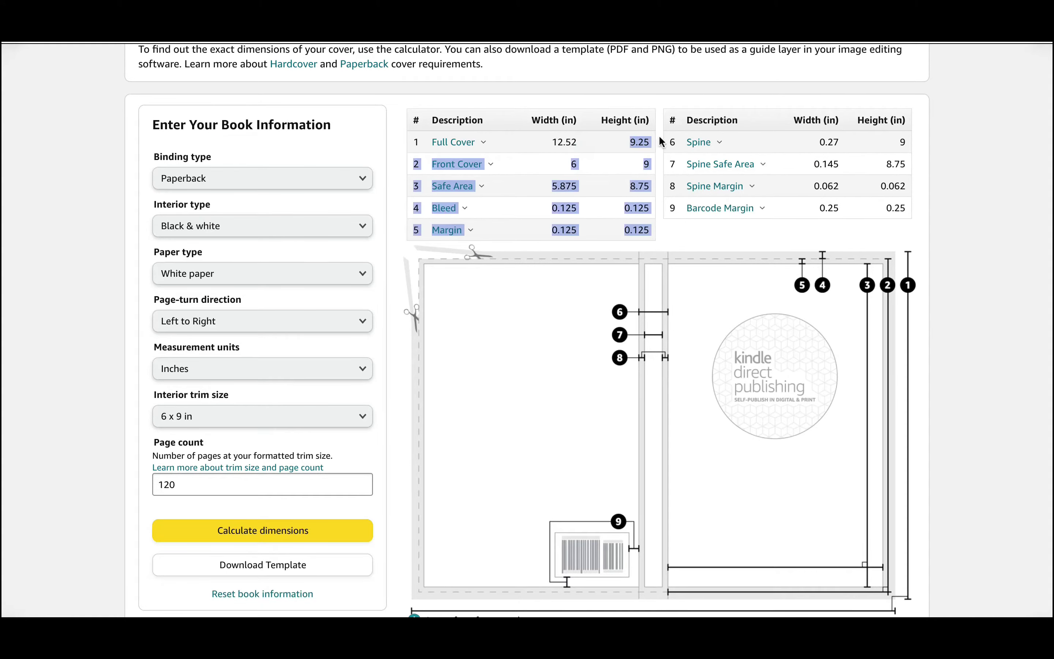
click(630, 139)
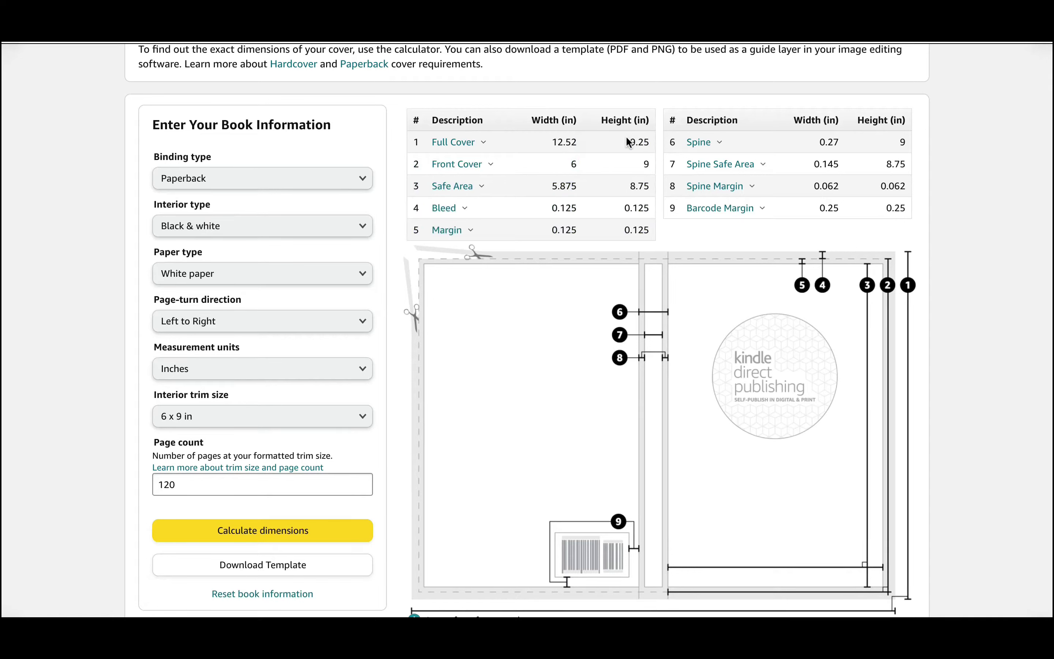
drag(637, 138, 648, 138)
key(super+c)
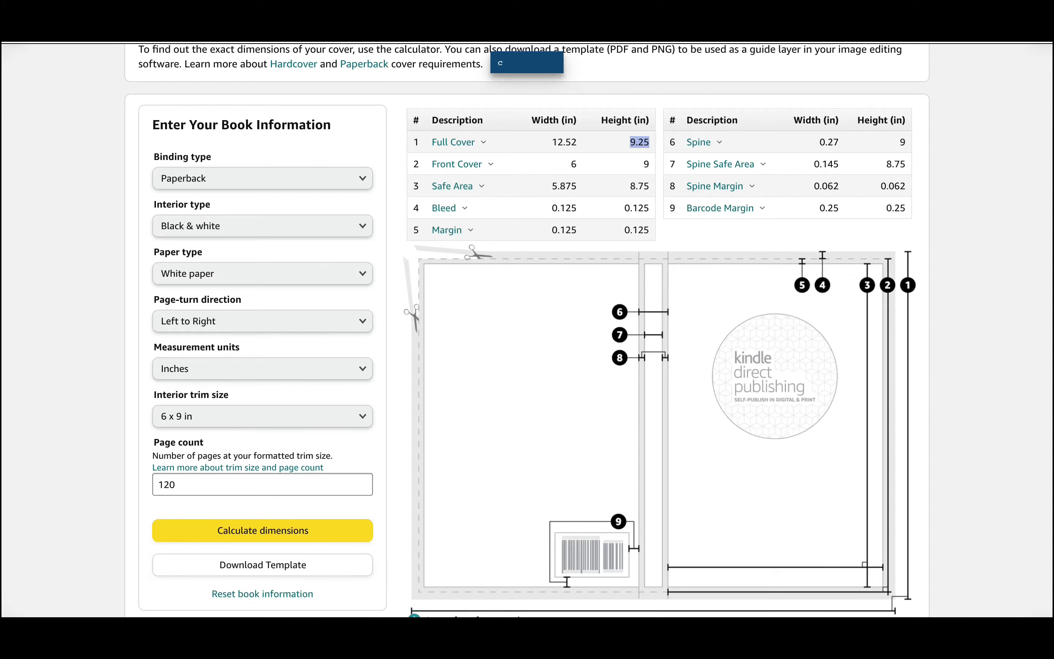
key(super+Tab)
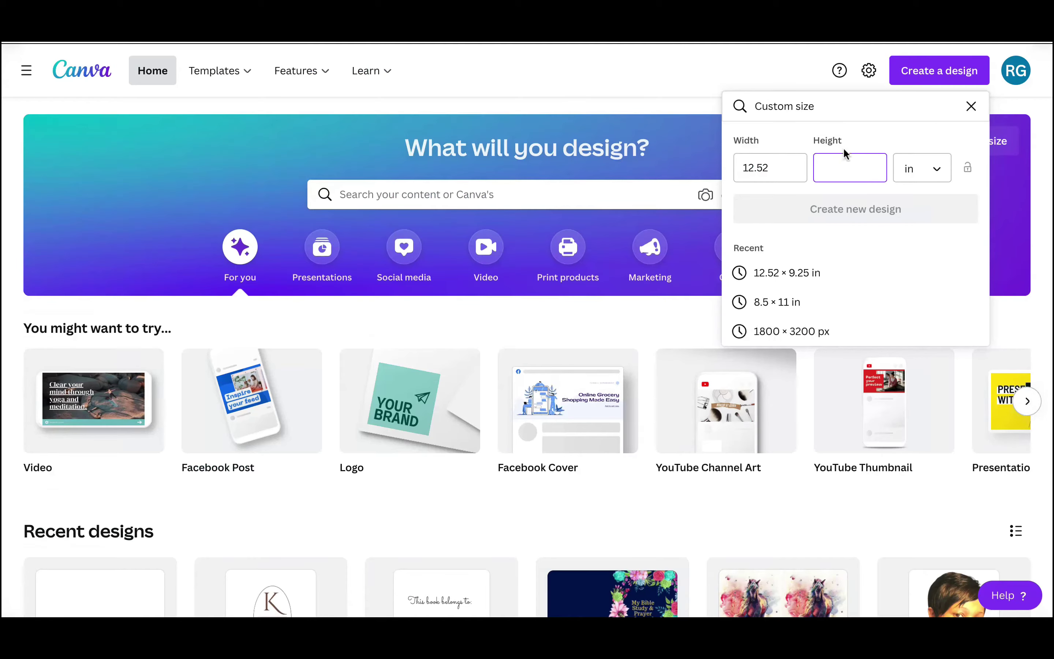
key(super+v)
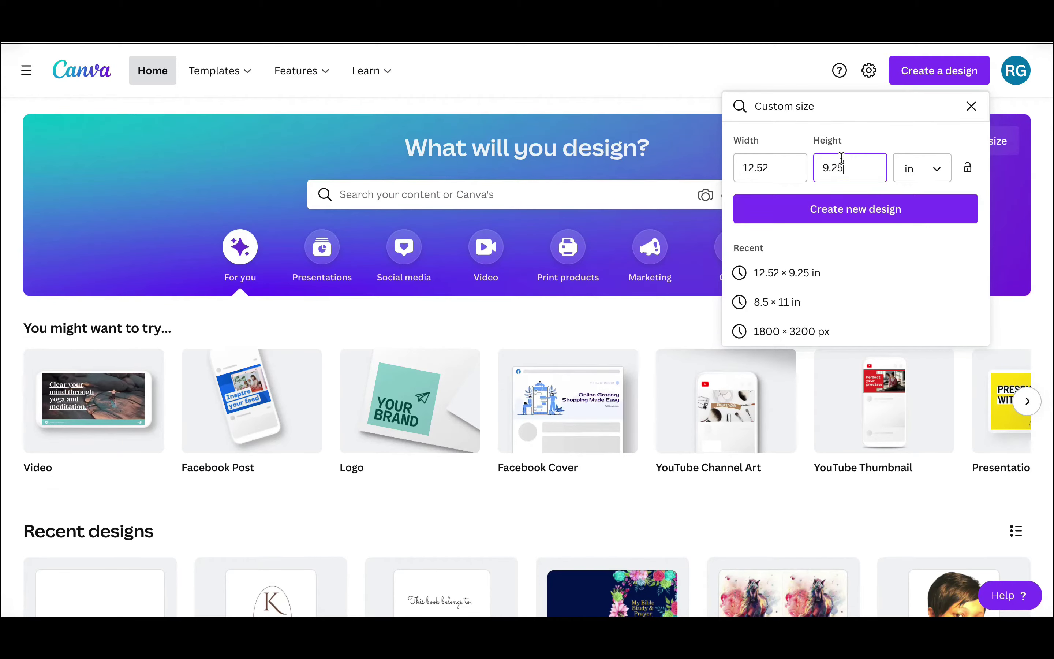
click(846, 217)
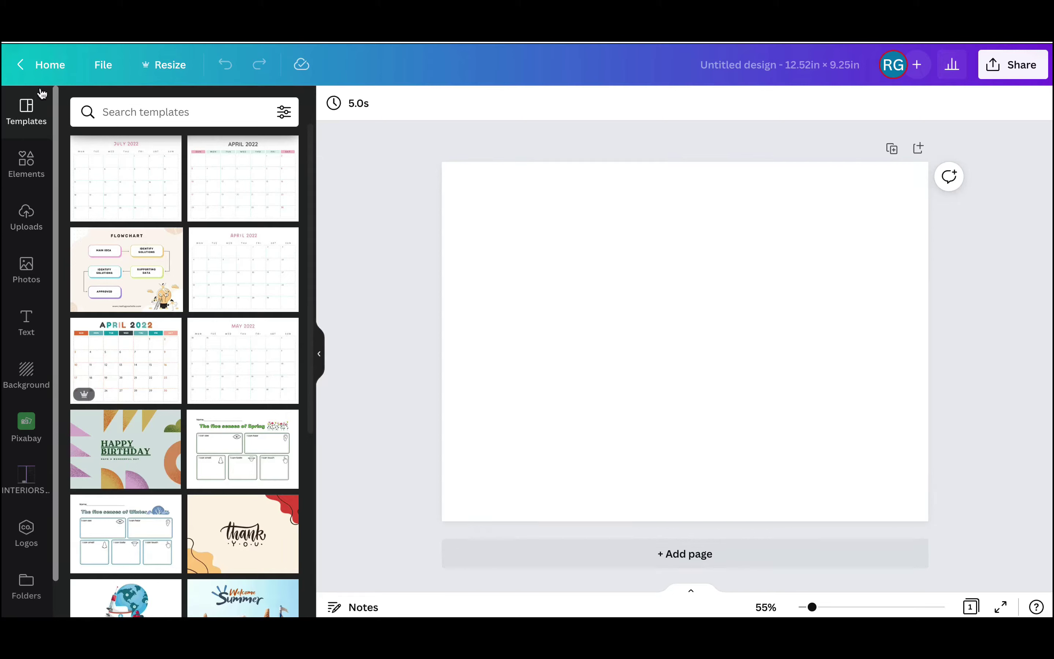
- Browse the Elements library and its recently used graphics for a floral pattern suitable for the cover
click(25, 167)
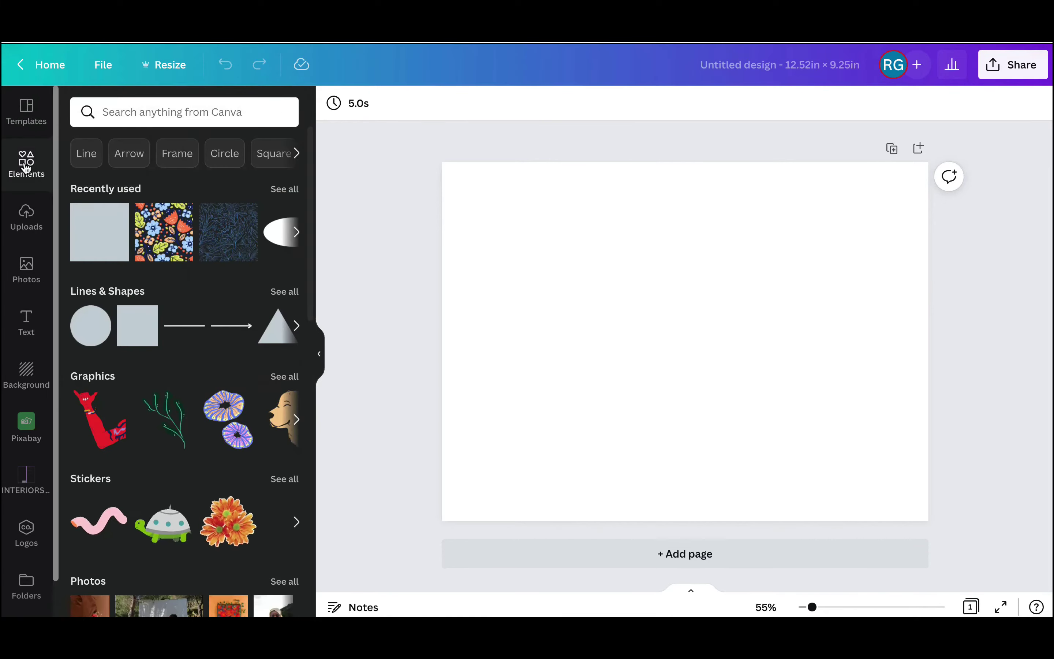
scroll(186, 400, down, 4)
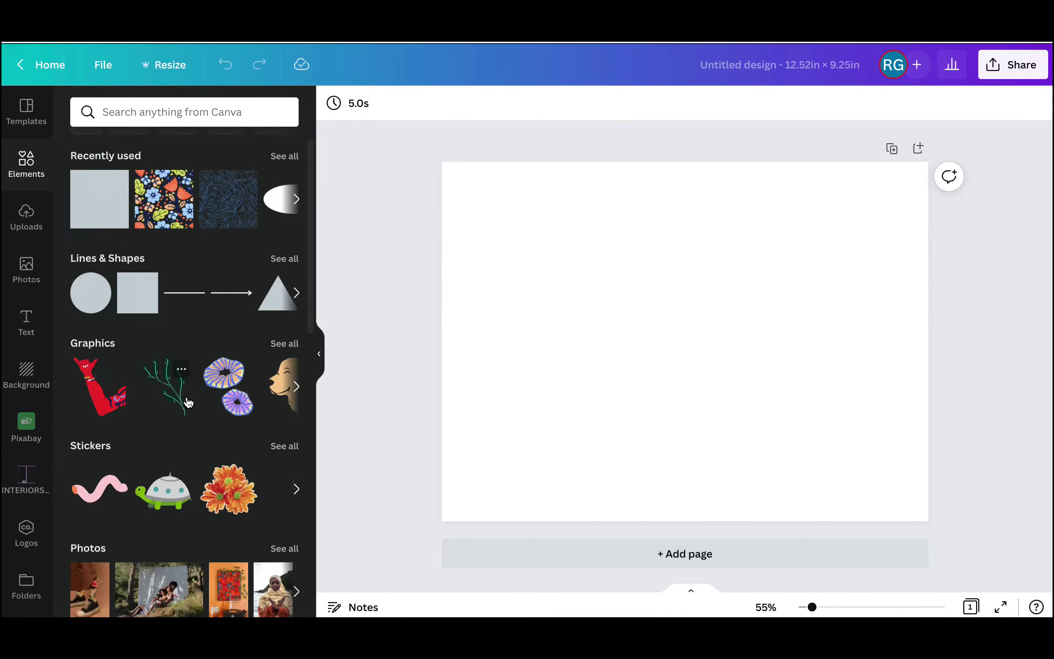
scroll(189, 402, down, 12)
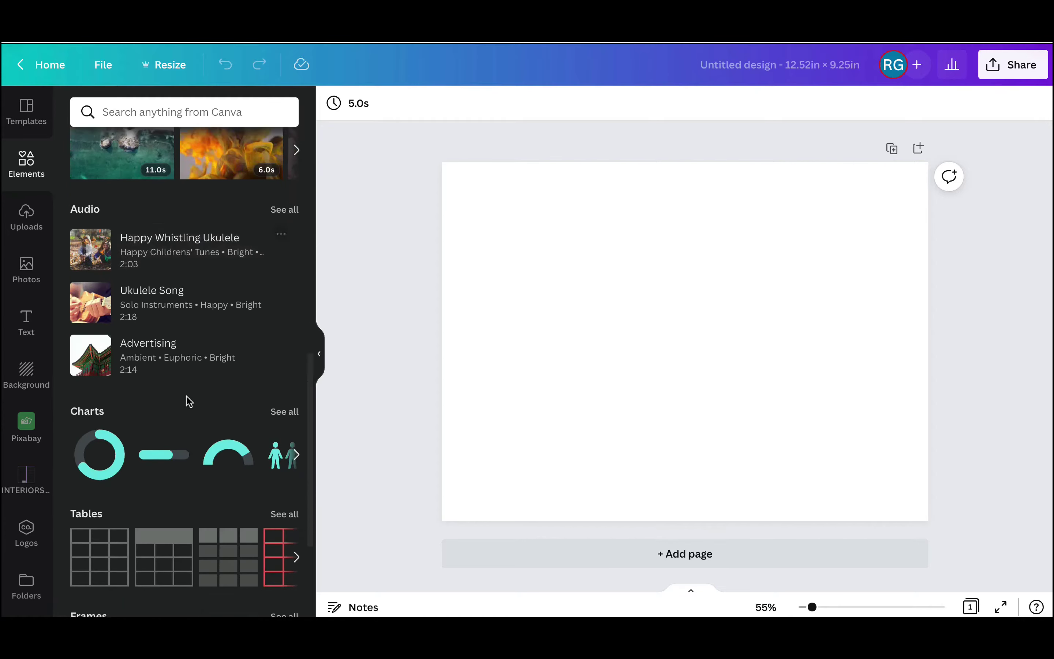
scroll(186, 395, up, 15)
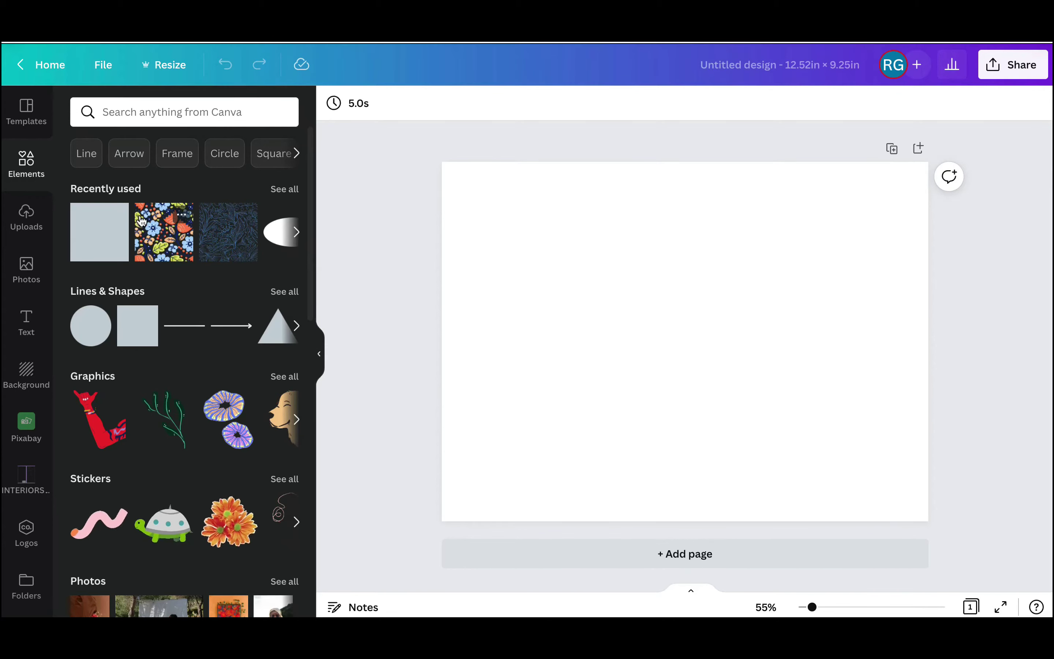
click(296, 233)
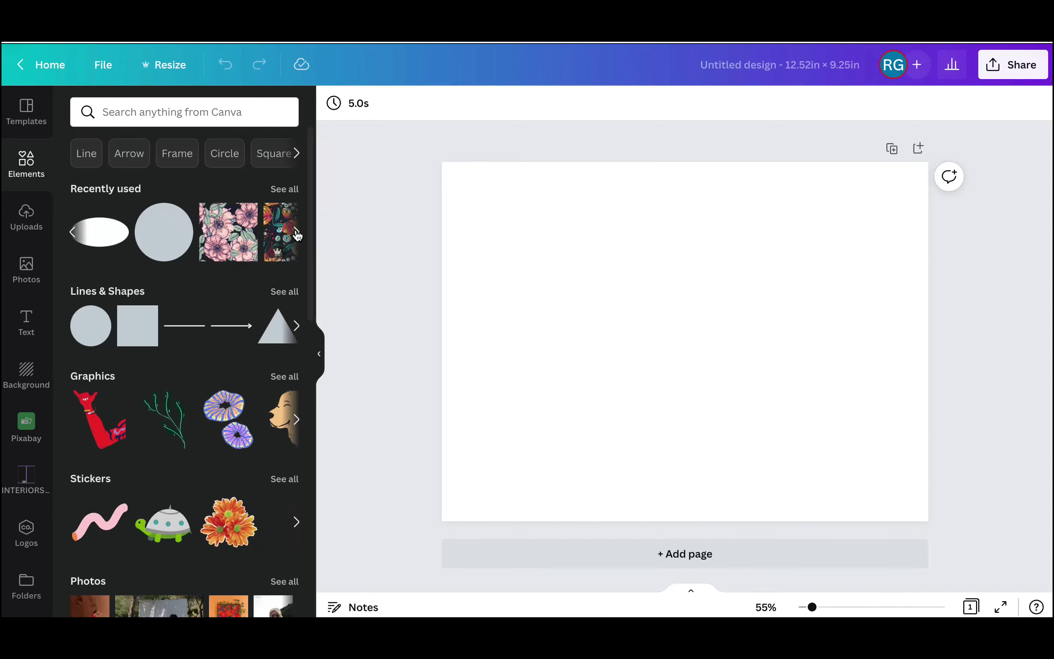
click(297, 234)
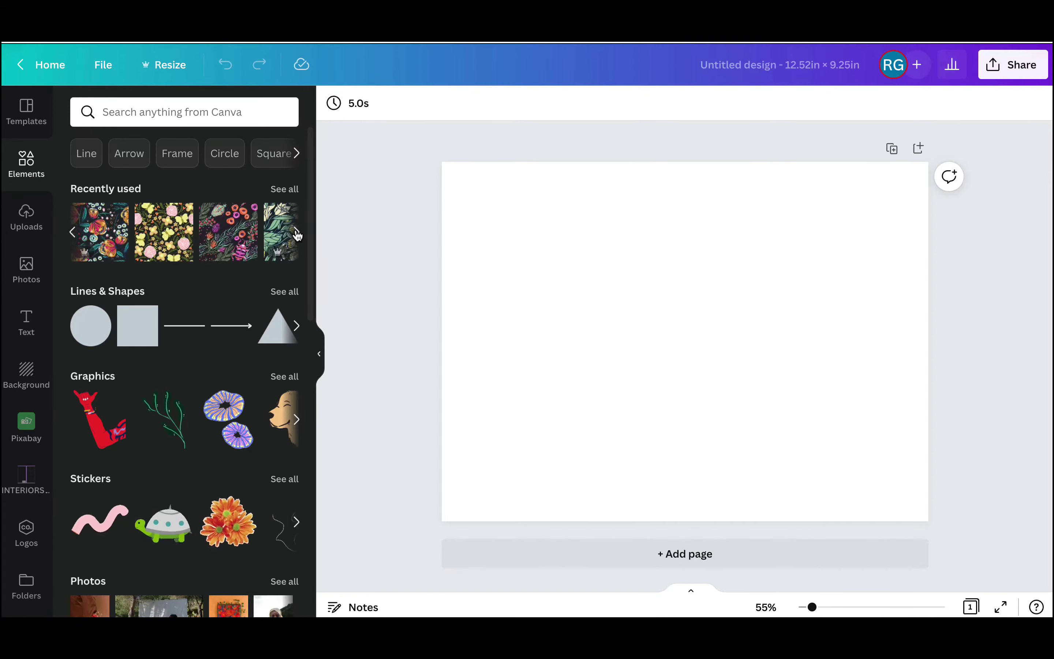
click(297, 233)
click(297, 234)
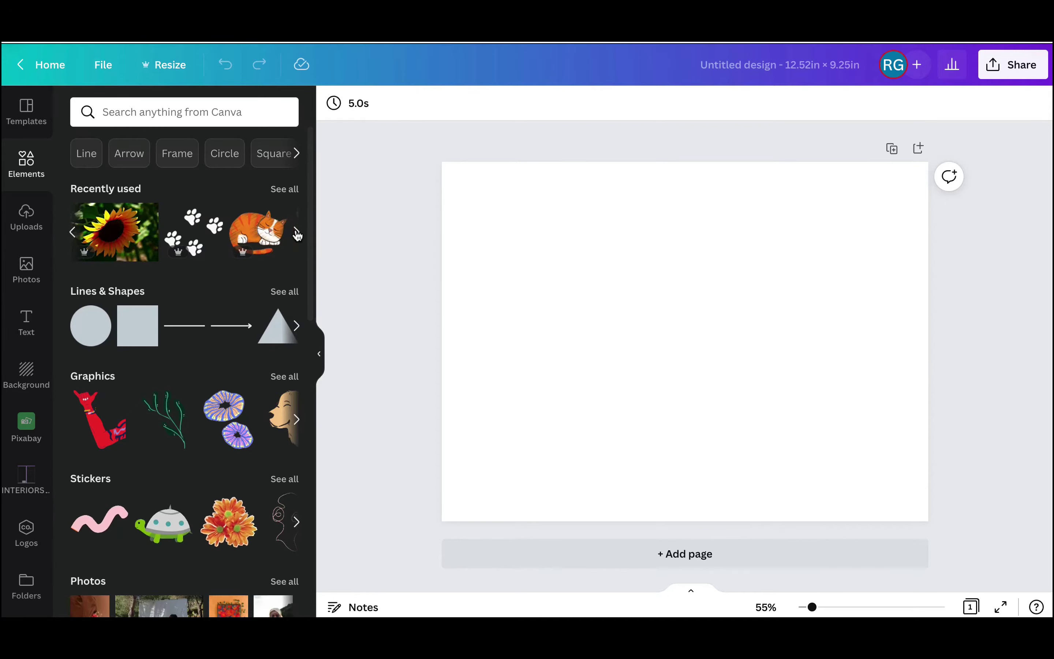
click(73, 234)
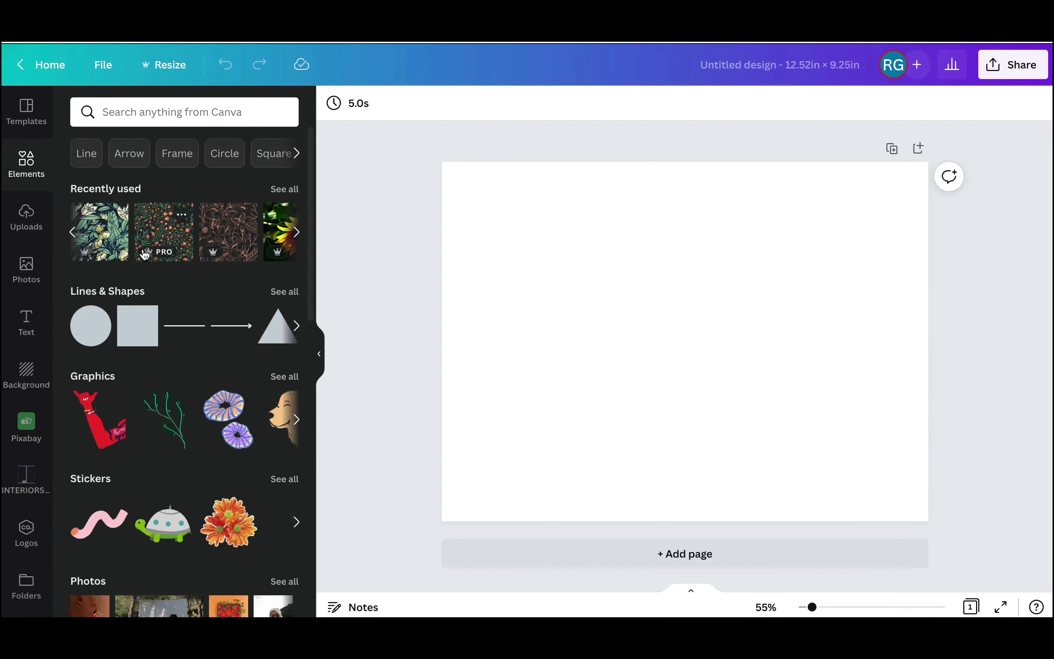
scroll(145, 255, left, 2)
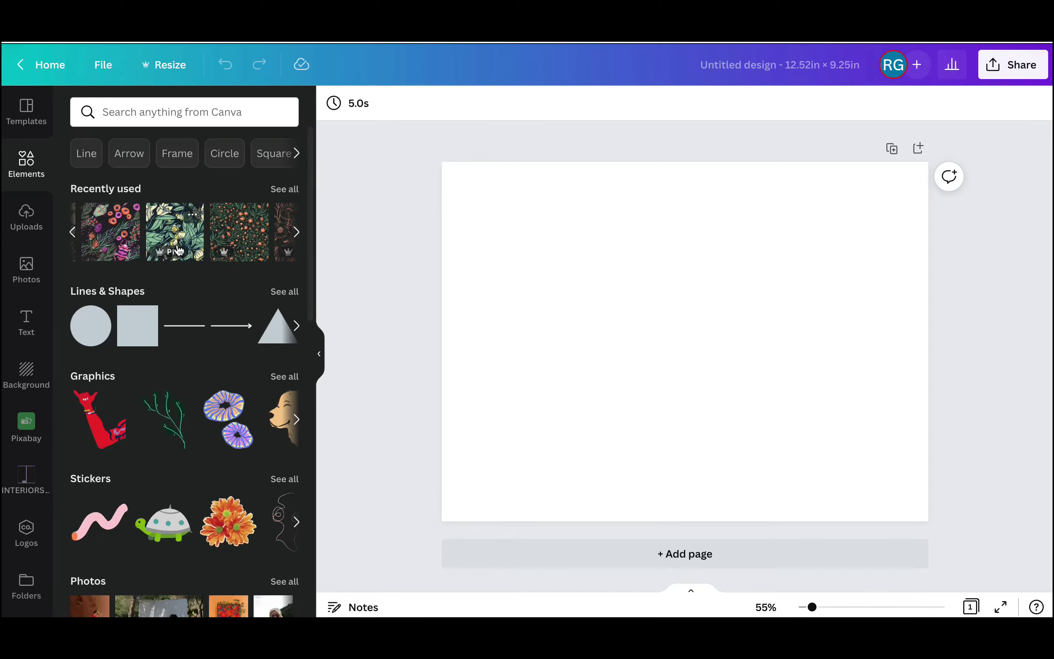
scroll(177, 251, left, 2)
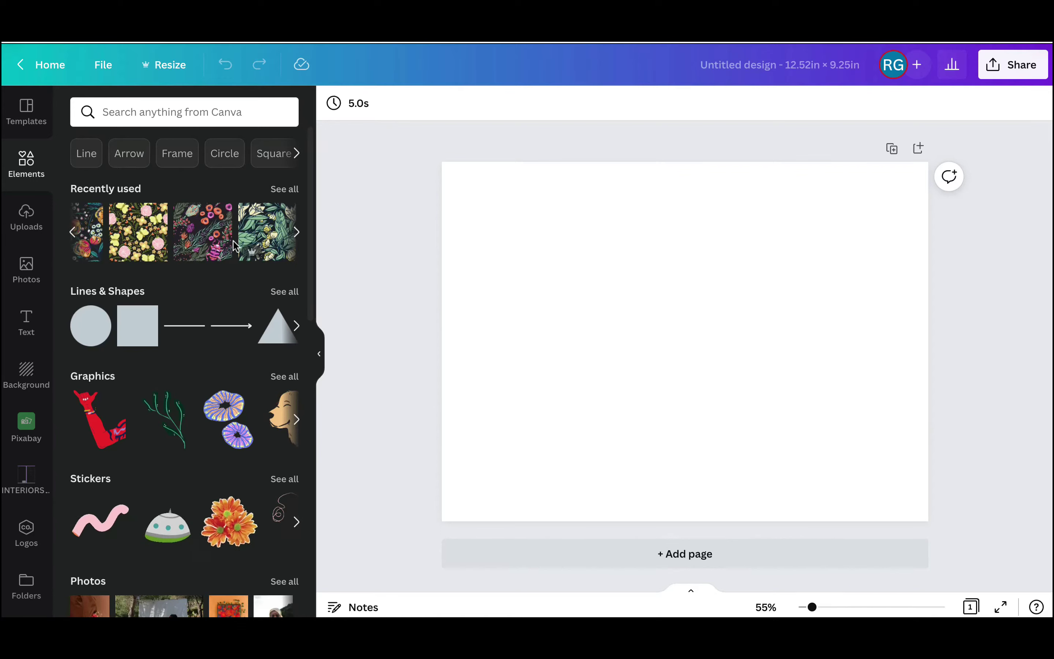
scroll(234, 246, left, 5)
scroll(236, 247, left, 2)
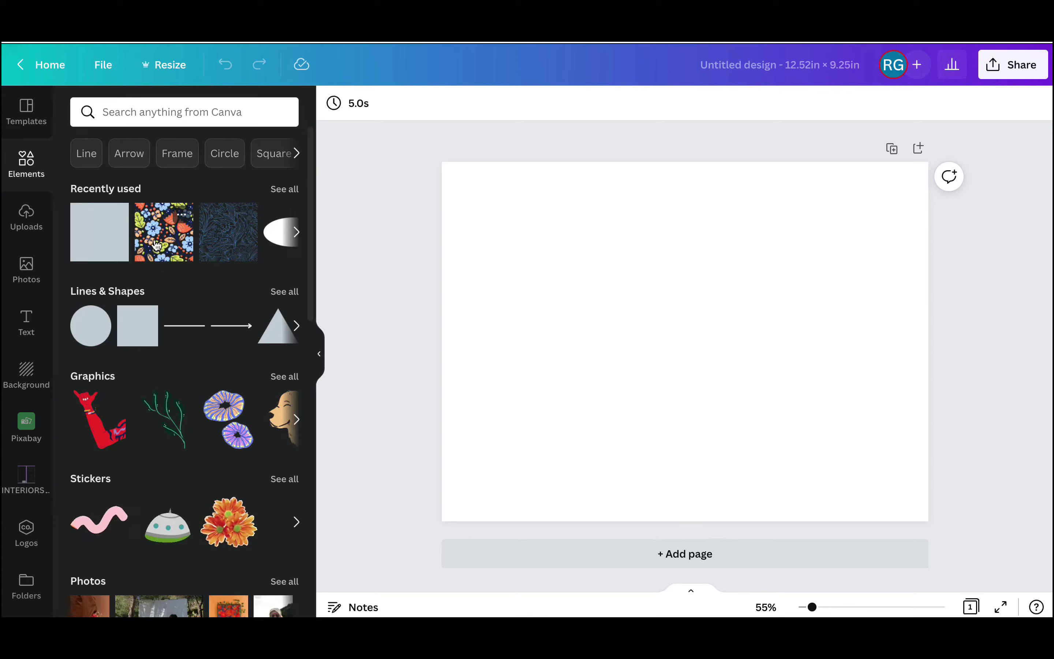
- Insert the recently used pattern of blue and orange flowers, align it to the page's upper-left corner and enlarge it to full page height
click(155, 242)
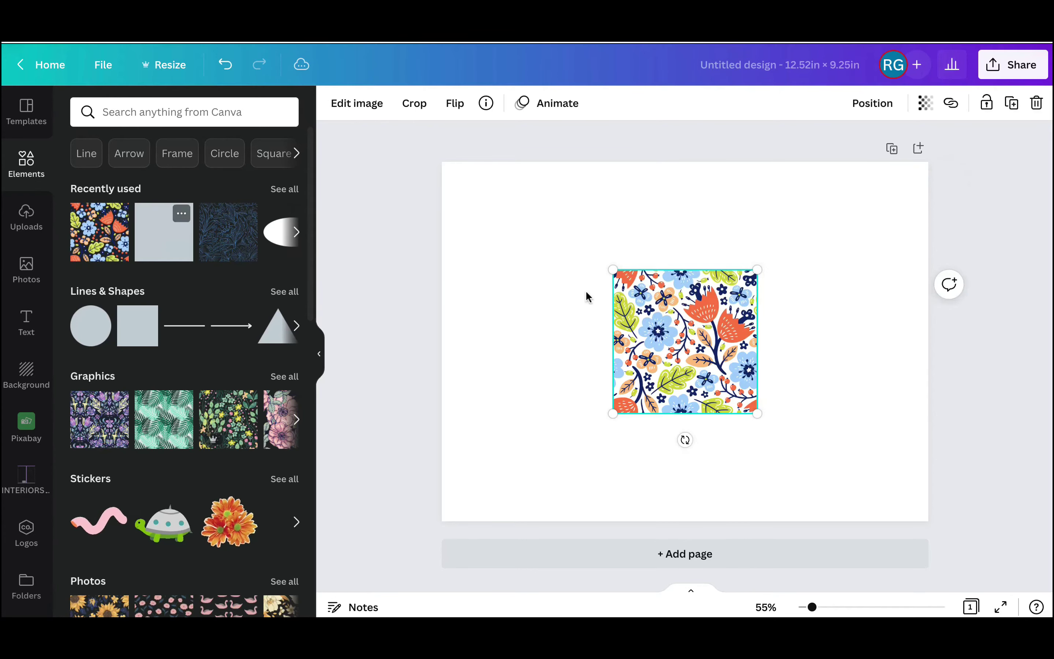
right_click(673, 302)
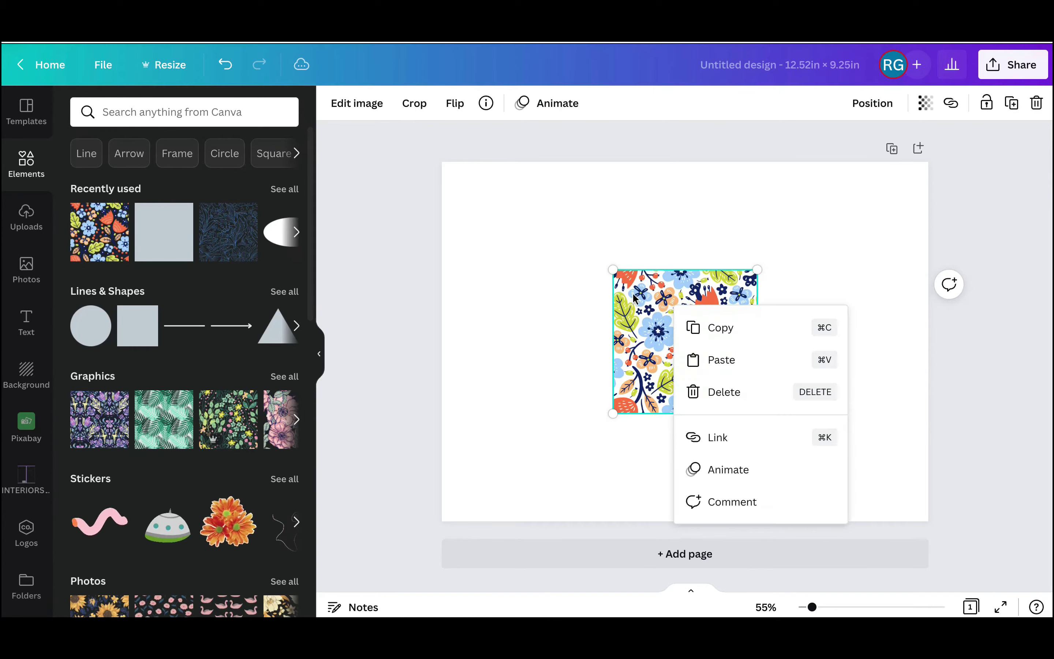
click(634, 300)
drag(634, 300, 465, 187)
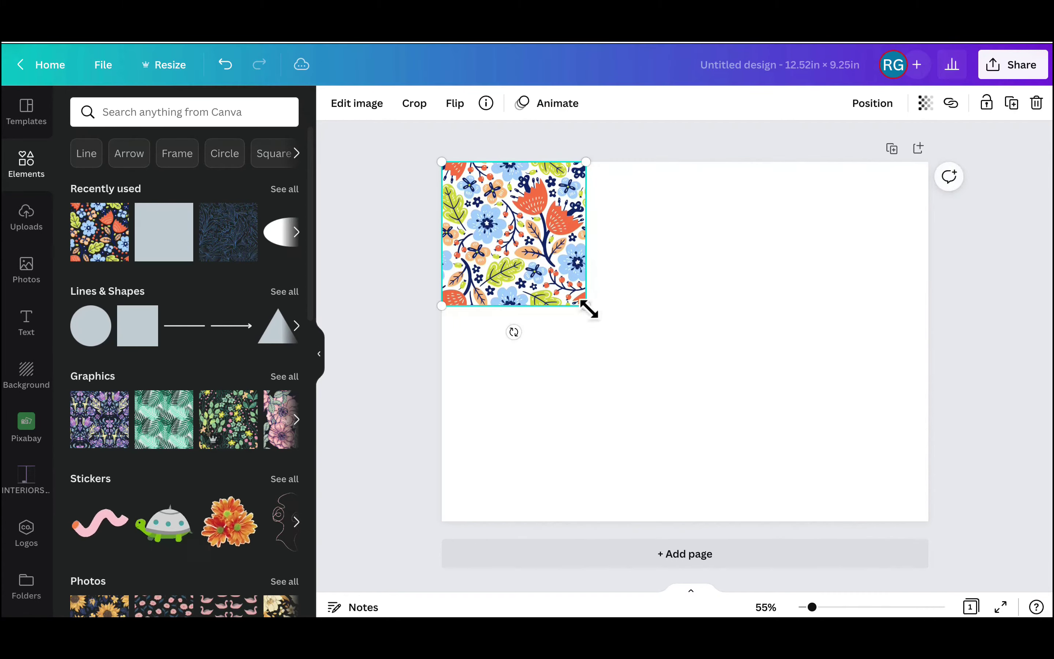
drag(592, 312, 748, 578)
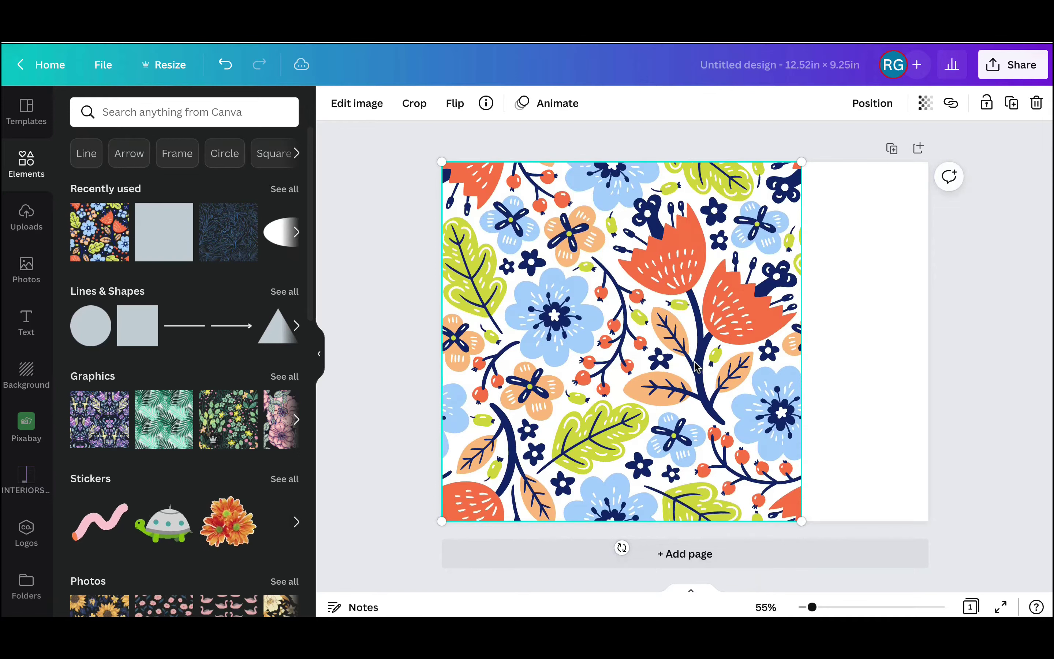
- Move the floral pattern leftward partly off the page so its right edge lies on the page's vertical centre line
right_click(610, 336)
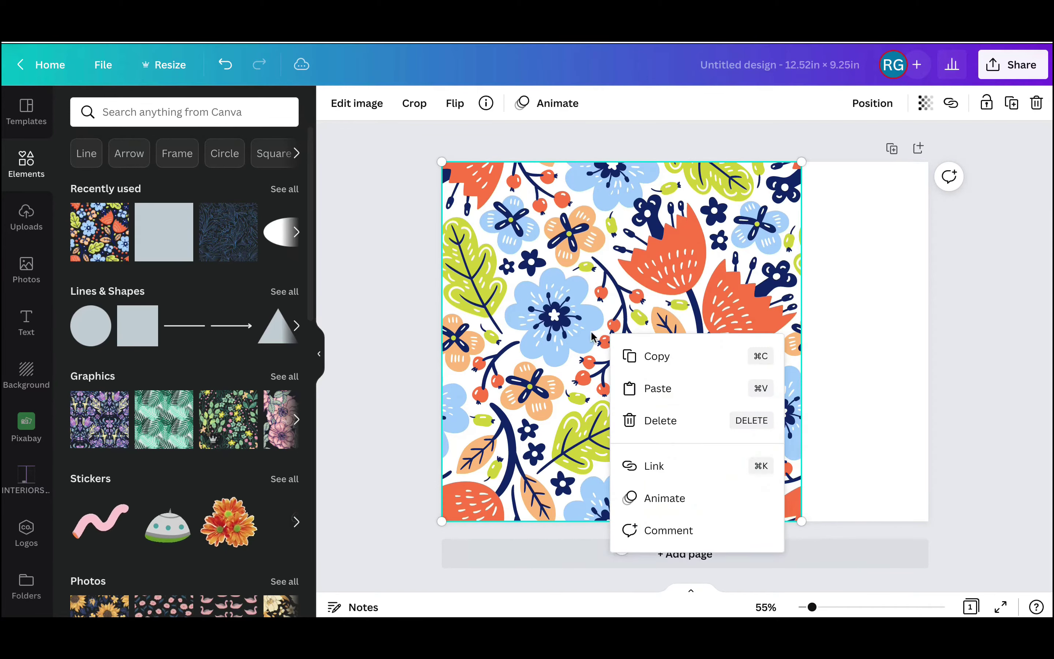
mouse_move(567, 309)
mouse_down()
mouse_move(554, 306)
mouse_move(587, 311)
mouse_up()
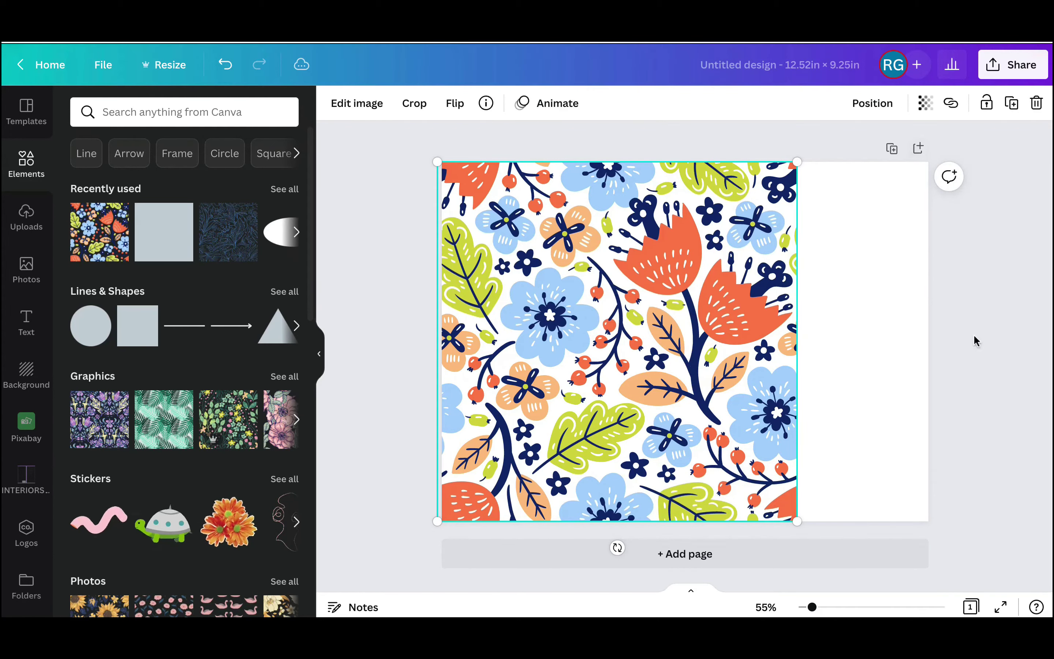
drag(681, 340, 565, 317)
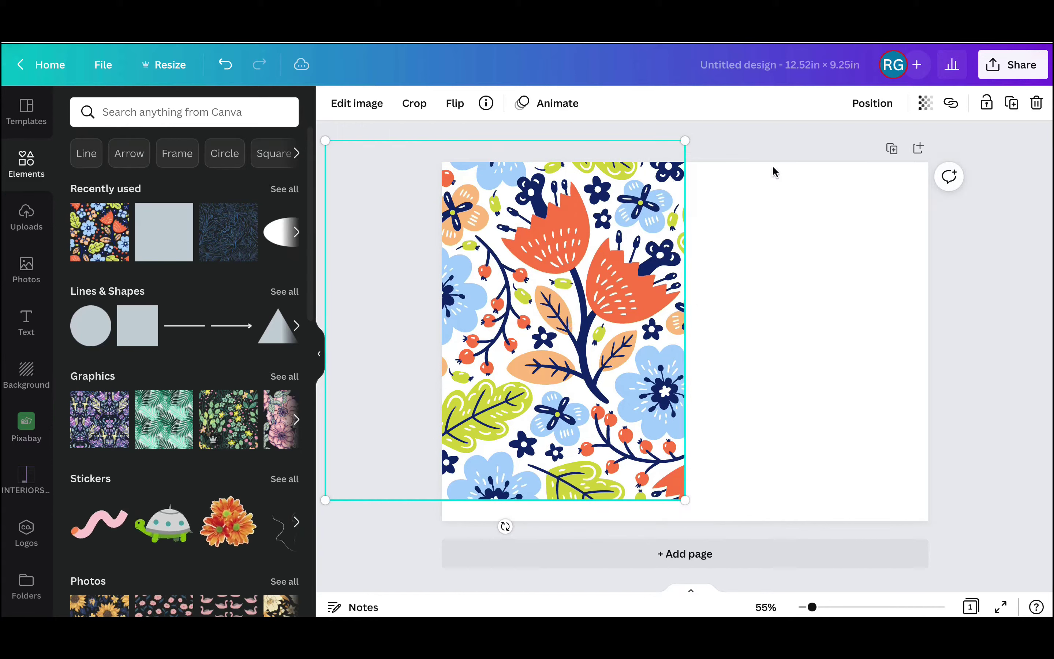
- Align the floral pattern with the page's top edge and fill the empty half of the page with a duplicate starting at the centre line
drag(568, 329, 569, 412)
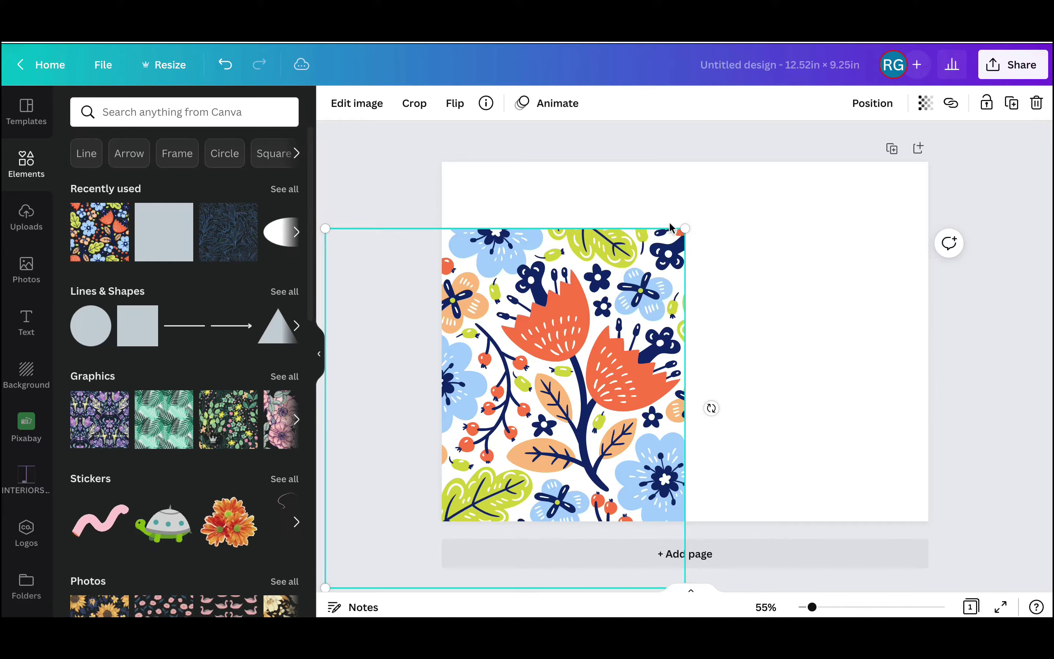
drag(654, 305, 652, 238)
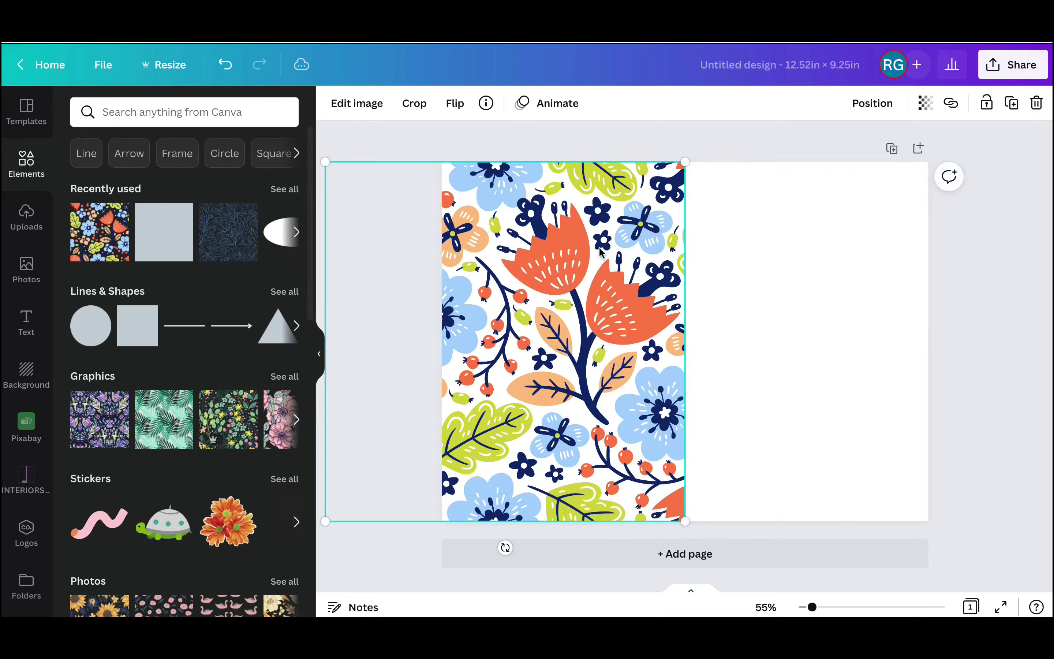
click(1013, 105)
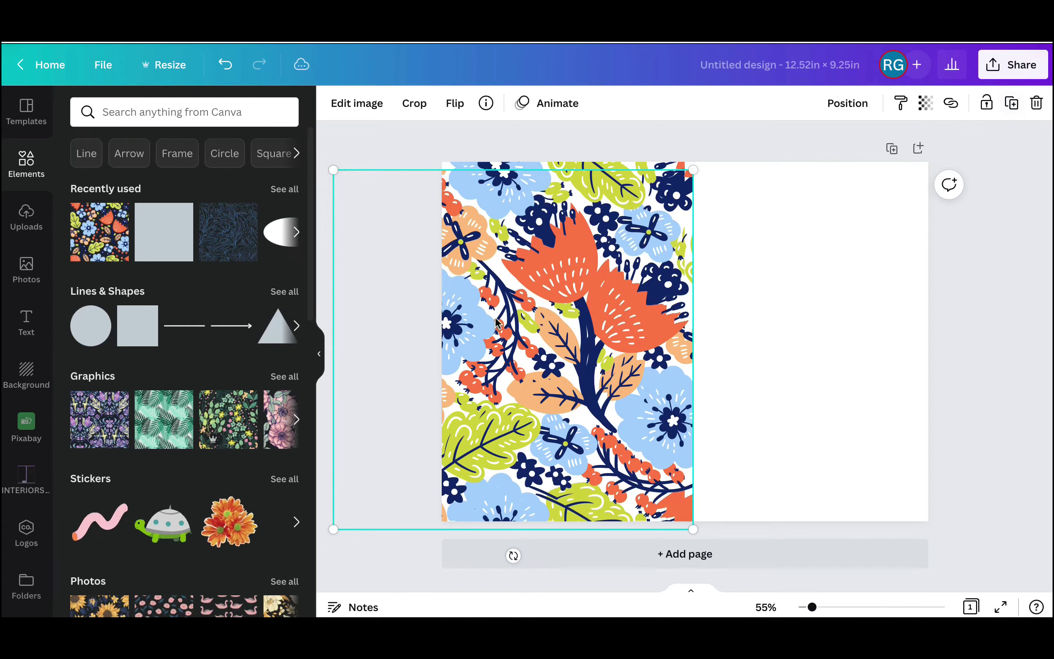
drag(492, 309, 847, 291)
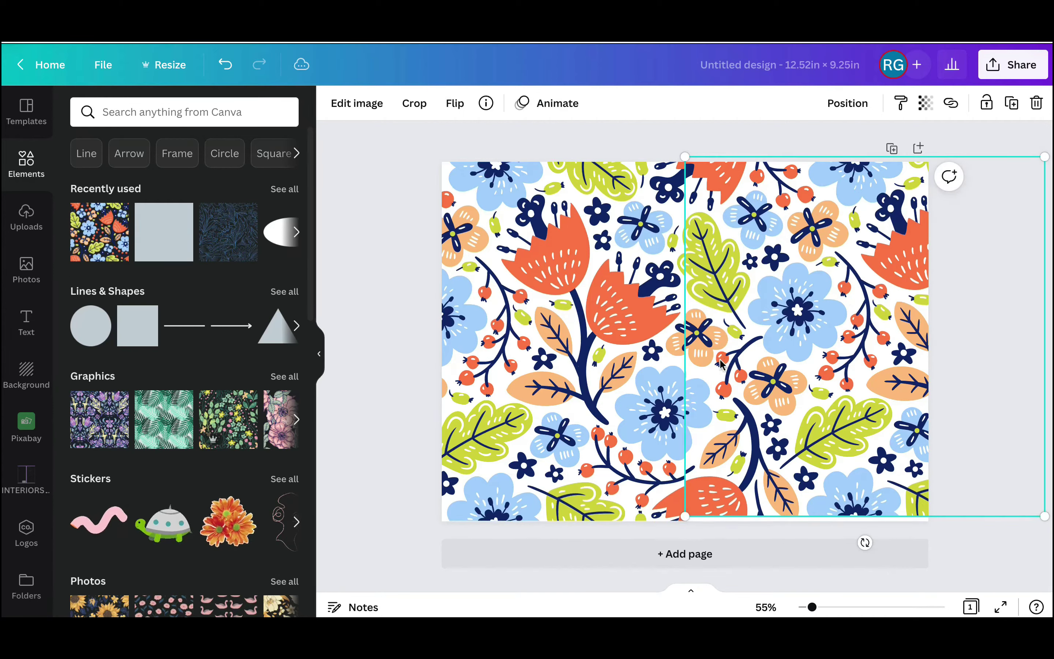
drag(761, 342, 762, 346)
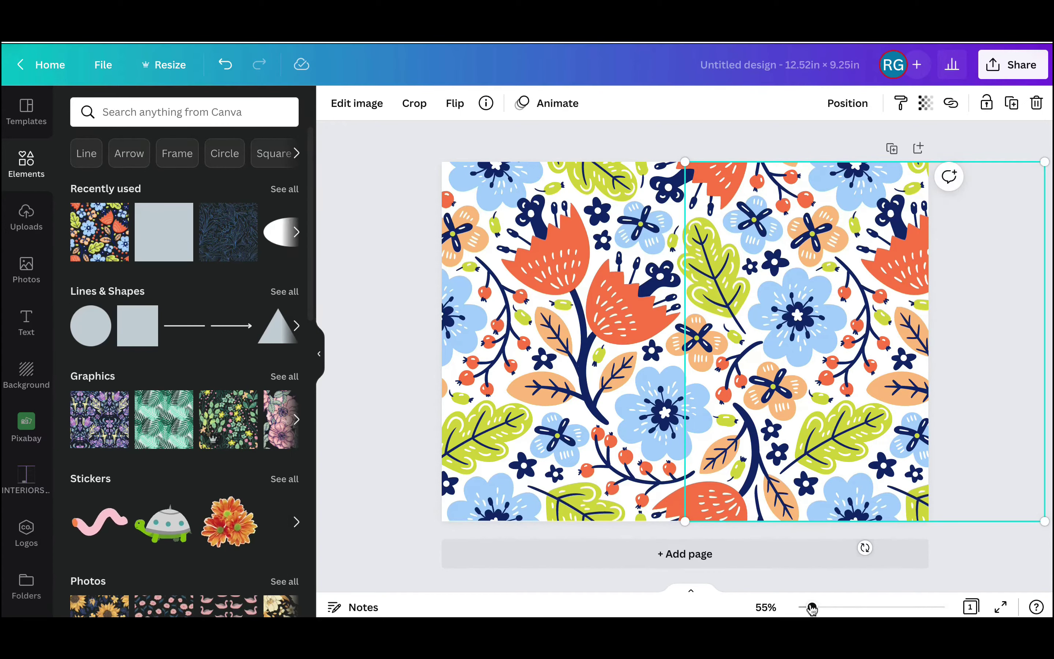
drag(812, 607, 821, 609)
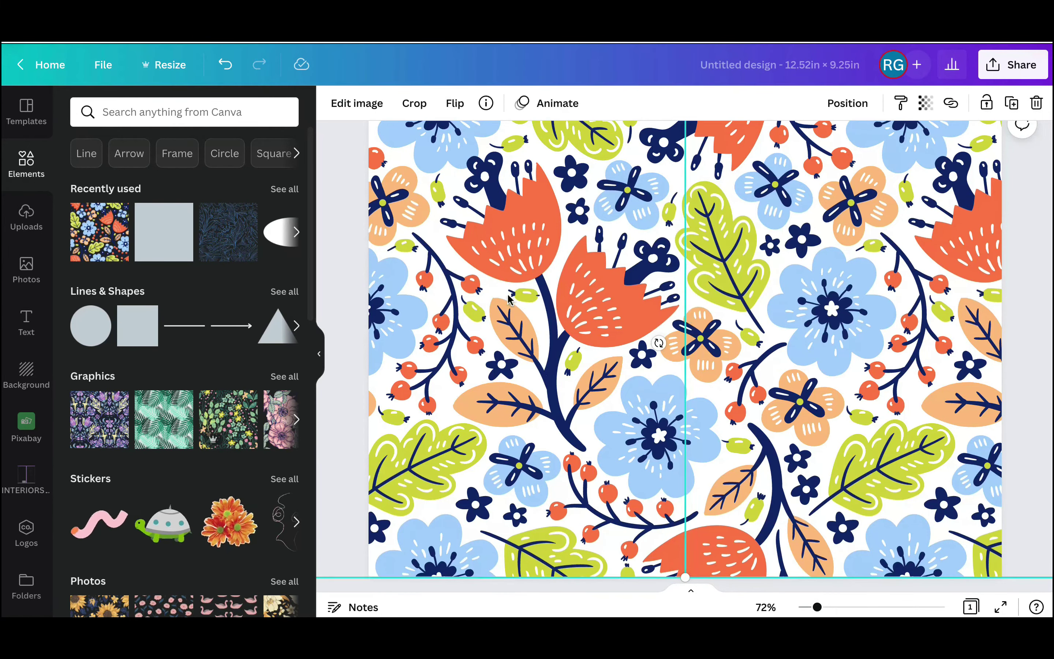
click(347, 227)
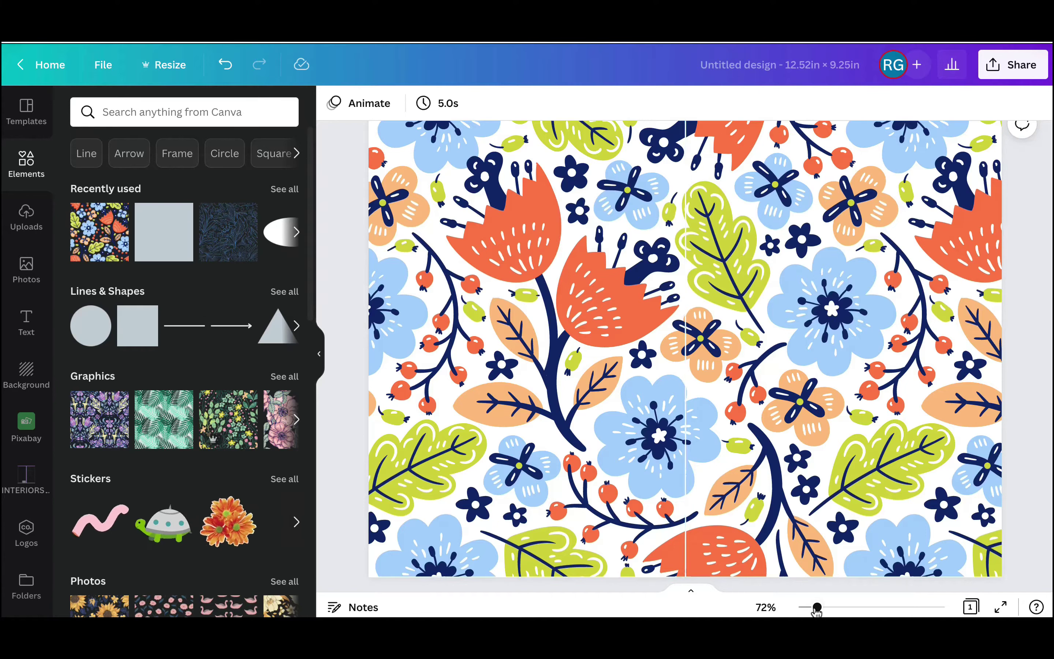
drag(818, 607, 812, 607)
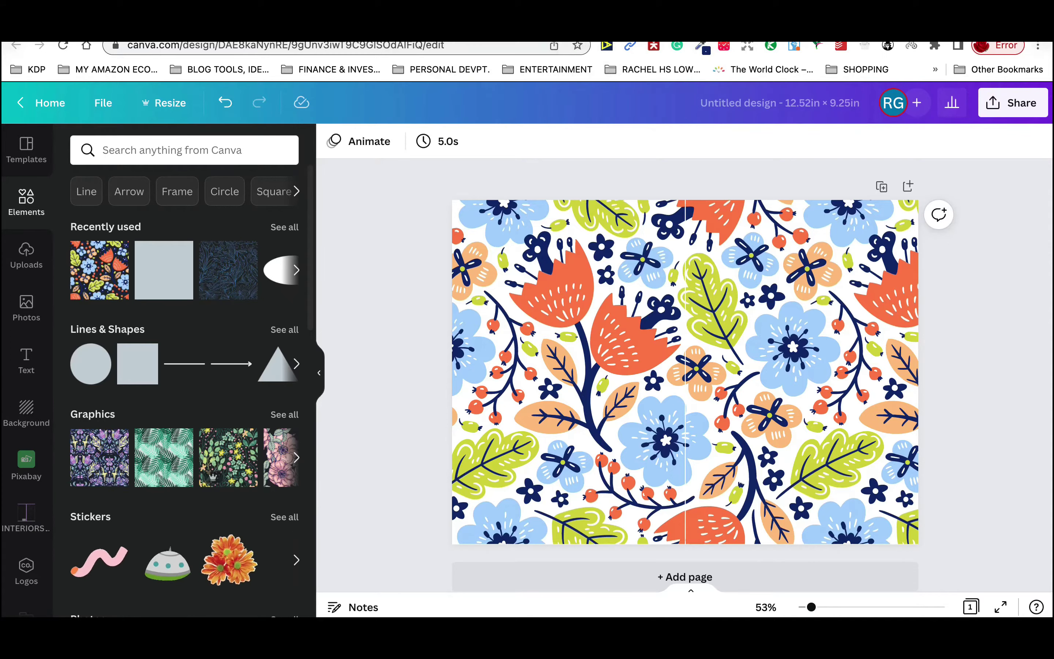
- Switch to the KDP Cover Template Generator page, choose Paperback as the book type and open the width value for editing
key(ctrl+Tab)
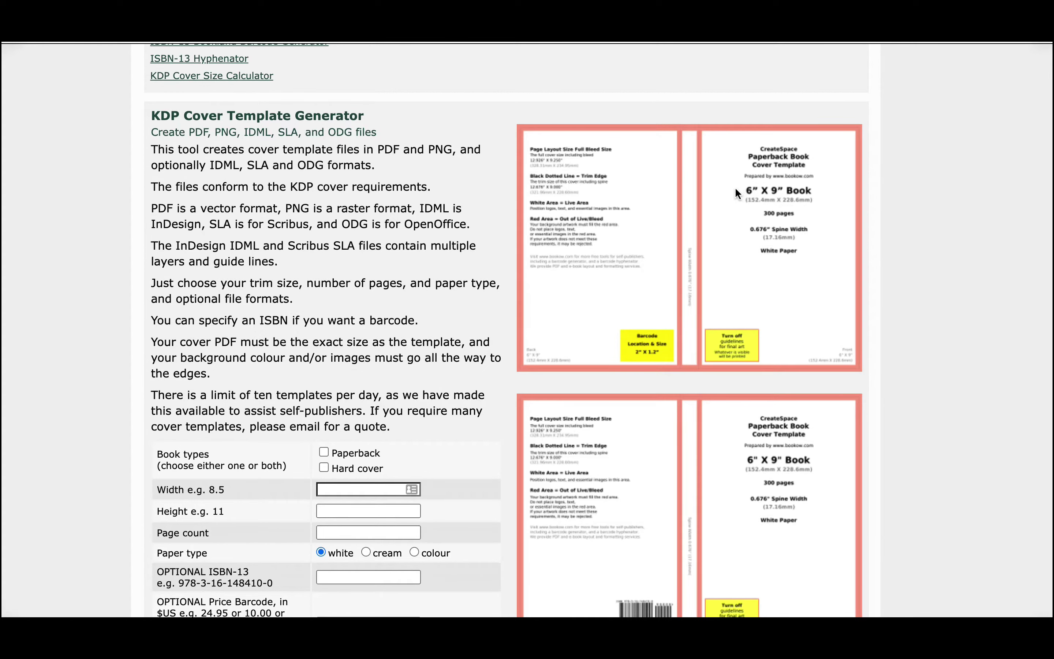
scroll(297, 334, down, 5)
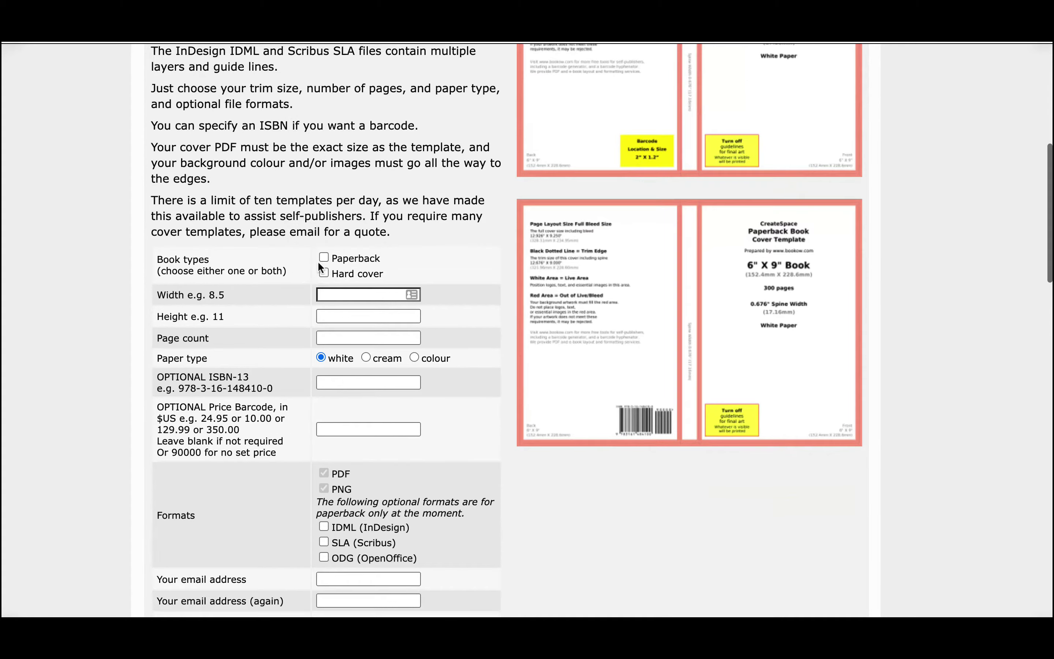
click(322, 259)
click(331, 299)
click(330, 299)
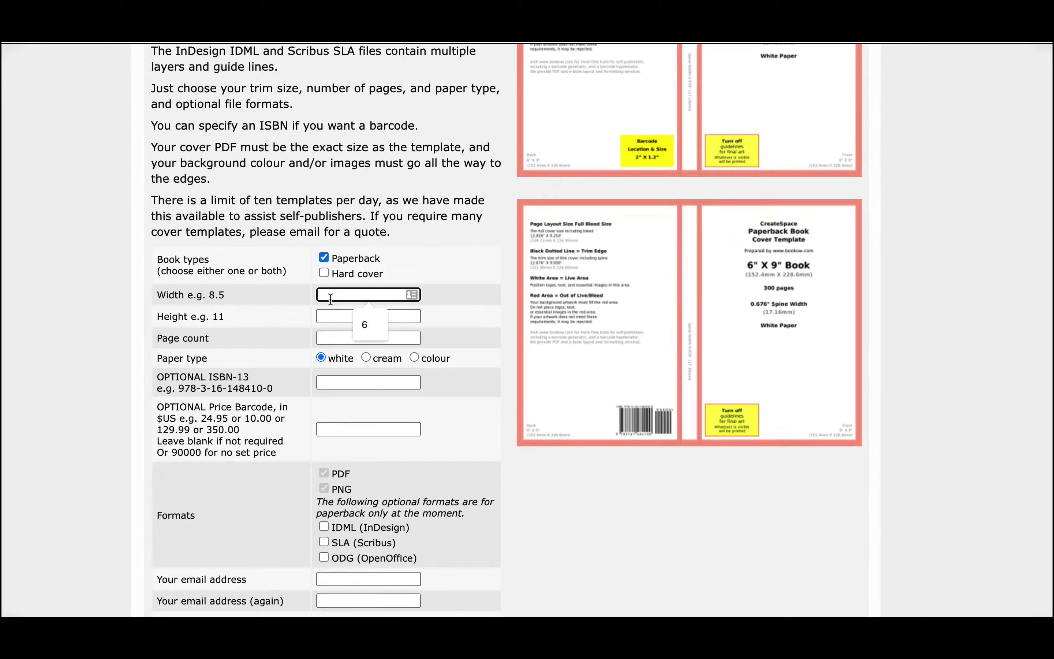
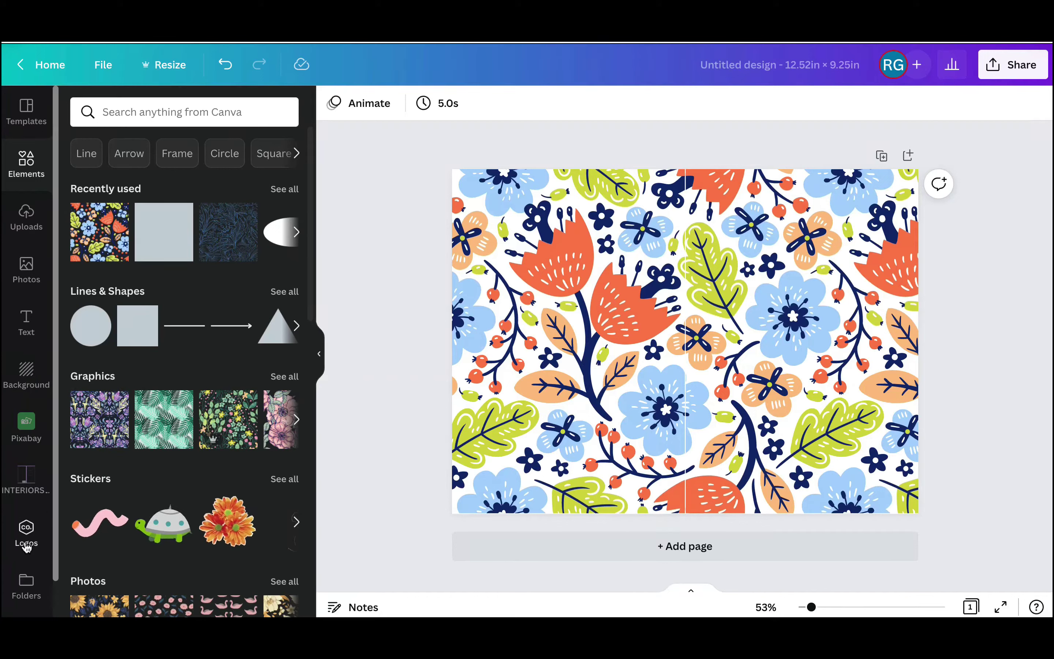
- Return to Canva, open the INTERIORS TEMPLATES folder and check the stored cover templates' file names for the 6x9 size
click(25, 588)
click(28, 492)
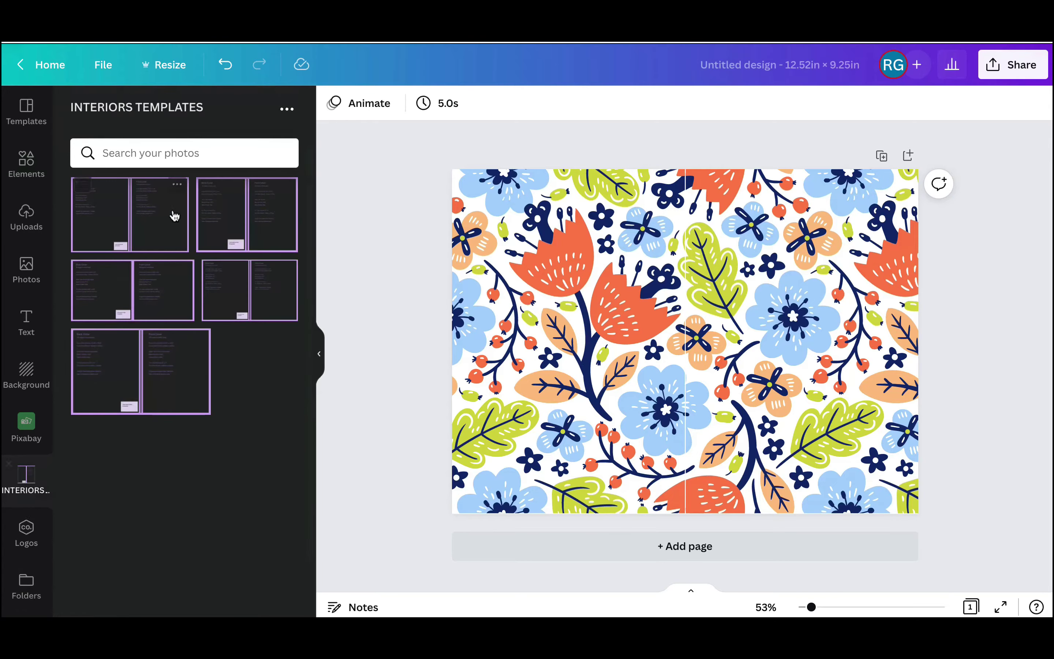
click(178, 192)
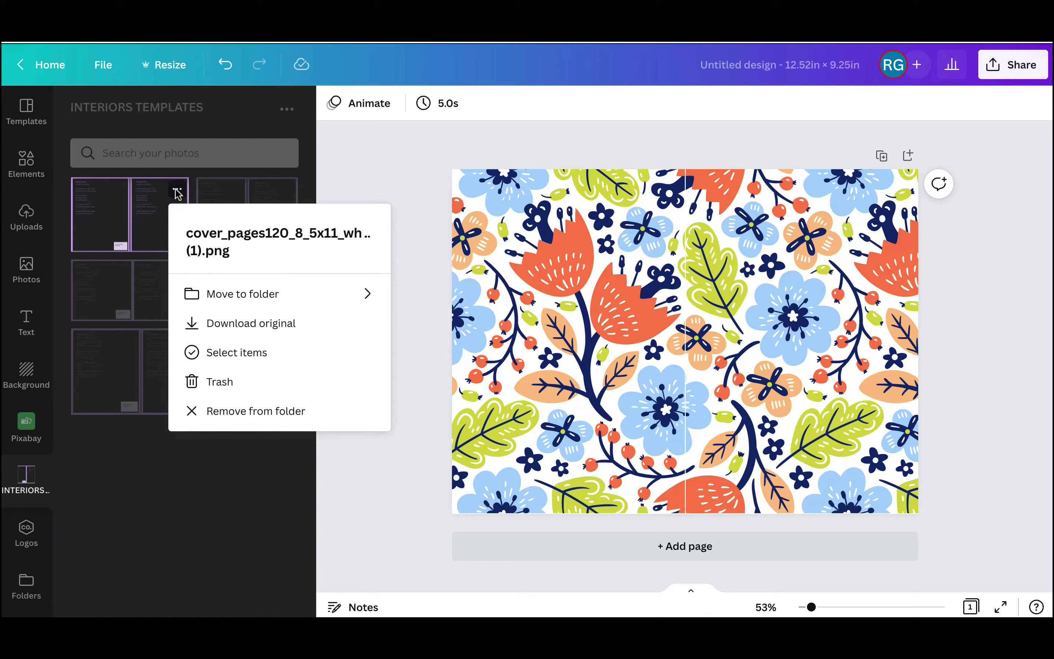
click(268, 190)
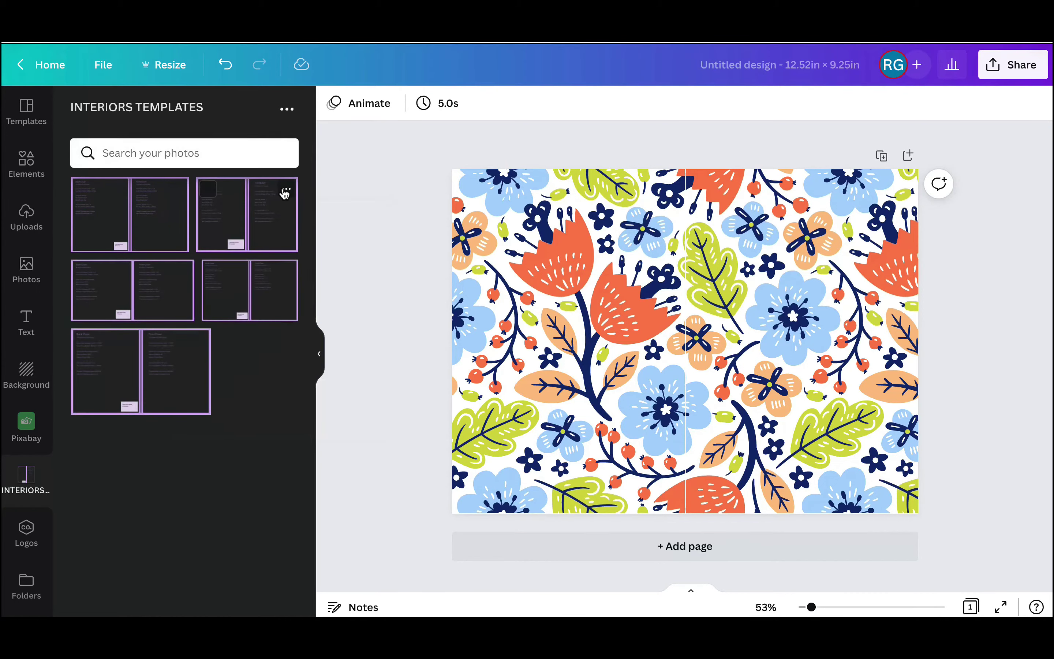
click(286, 191)
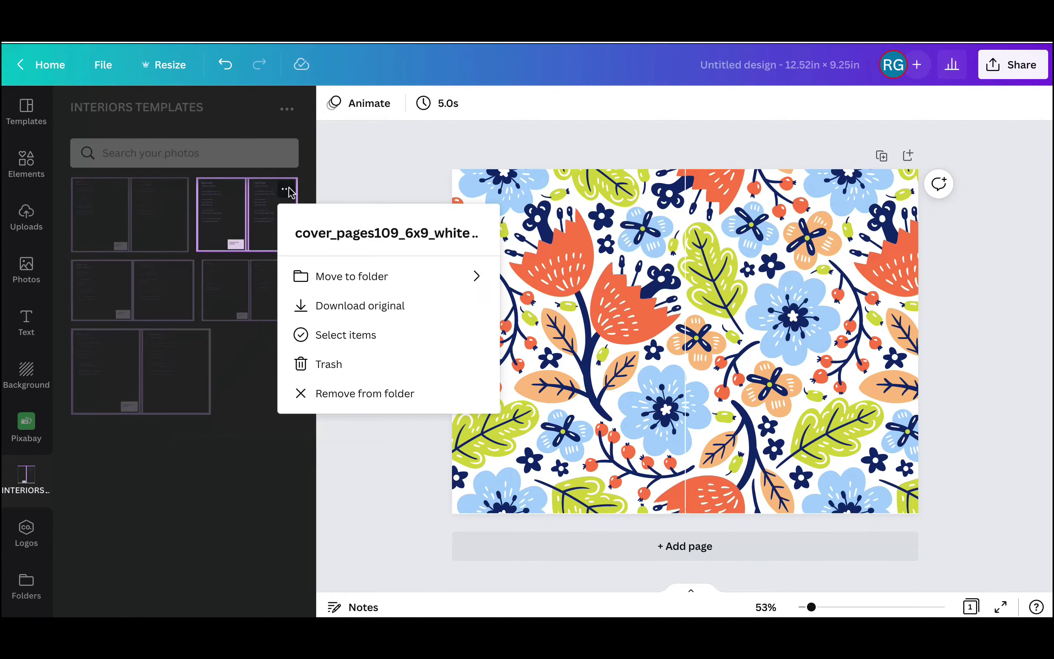
click(223, 203)
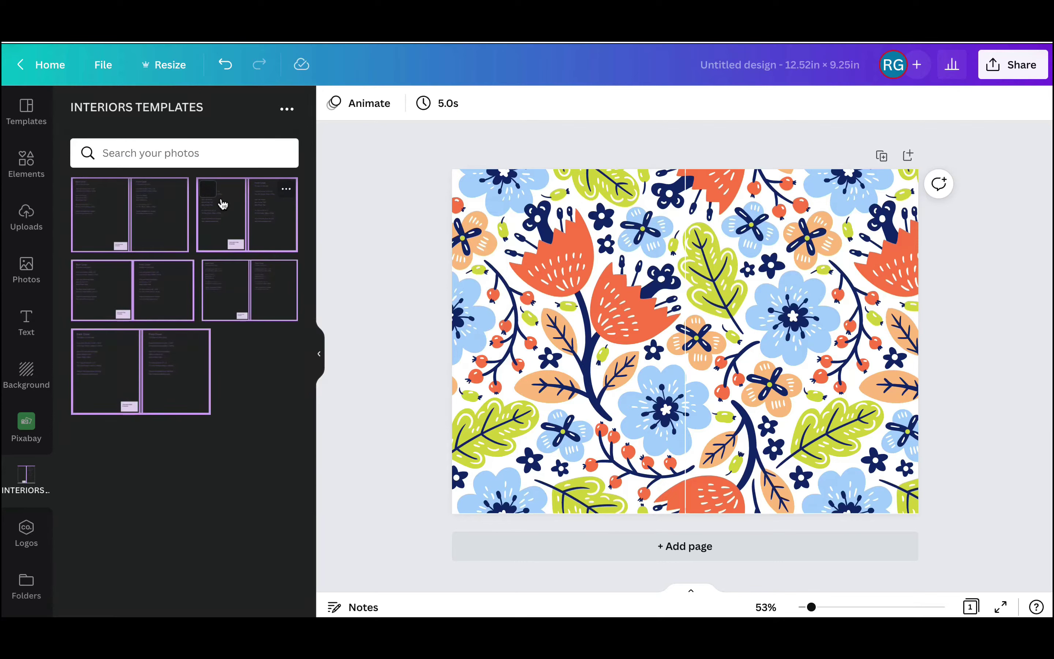
- Place the cover_pages109_6x9_white template on the page, align it to the upper-left corner and enlarge it to the full page
drag(251, 214, 565, 238)
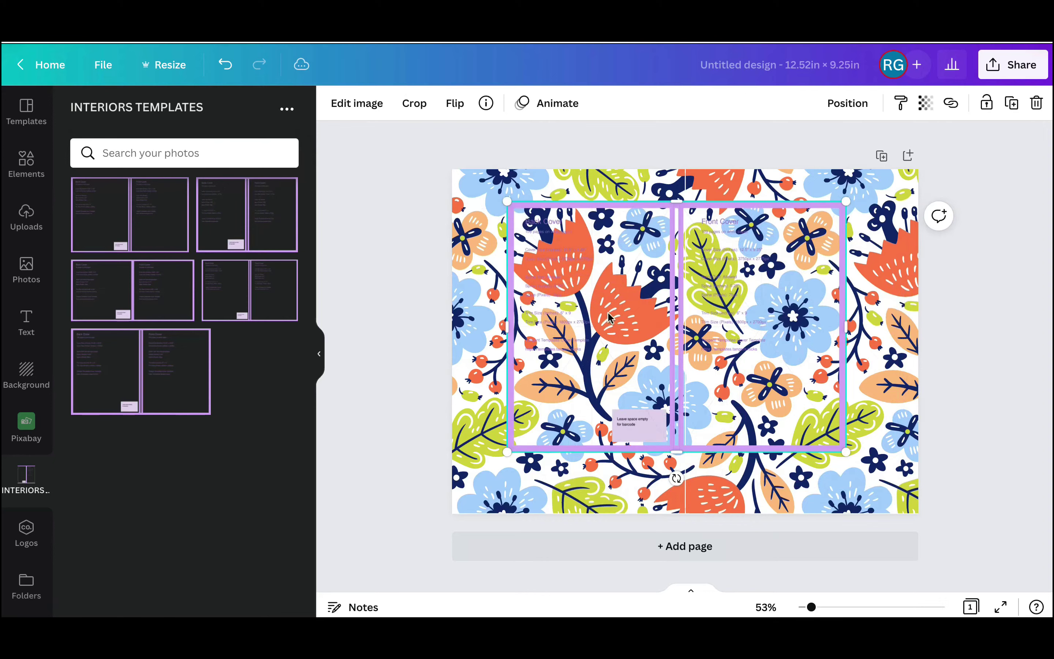
drag(608, 312, 557, 285)
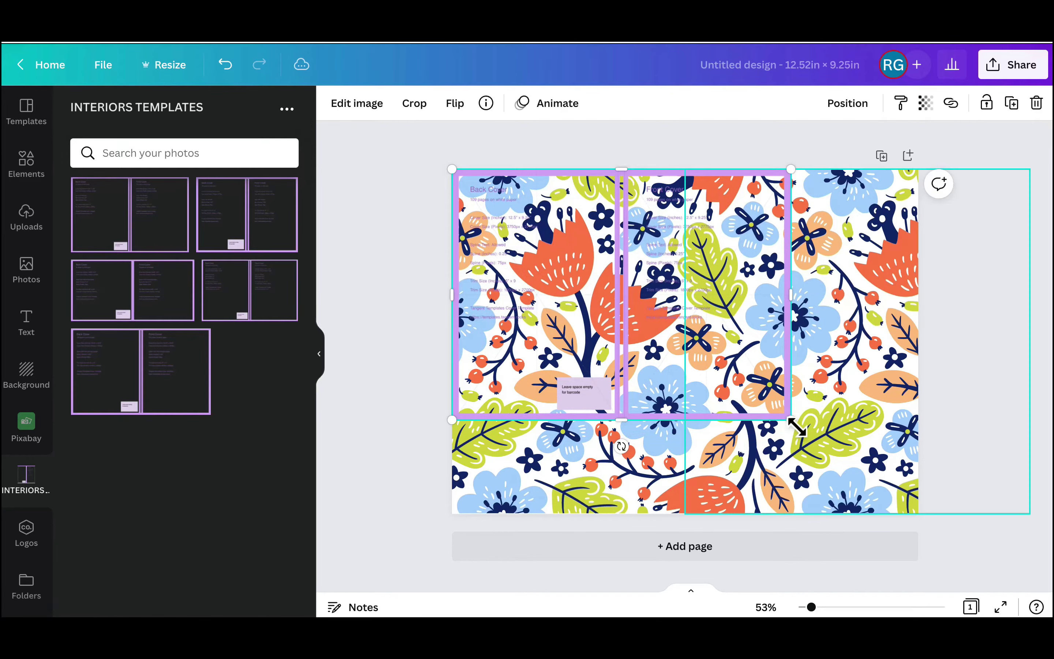
drag(791, 419, 921, 494)
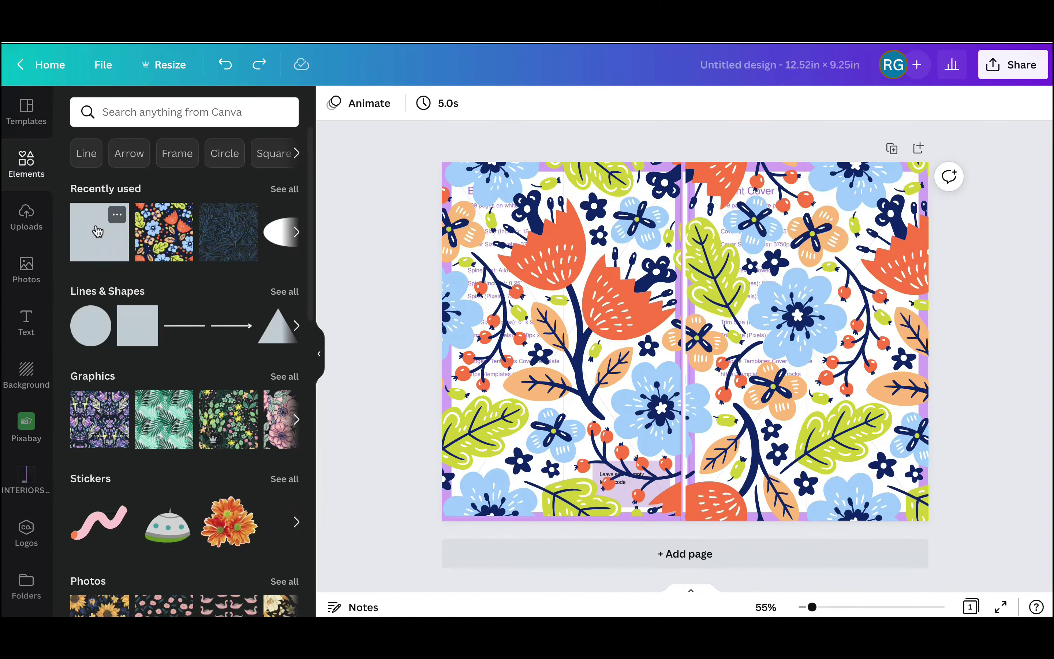
- Insert the recently used grey square and reshape it into a tall, narrow strip over the spine area
click(98, 230)
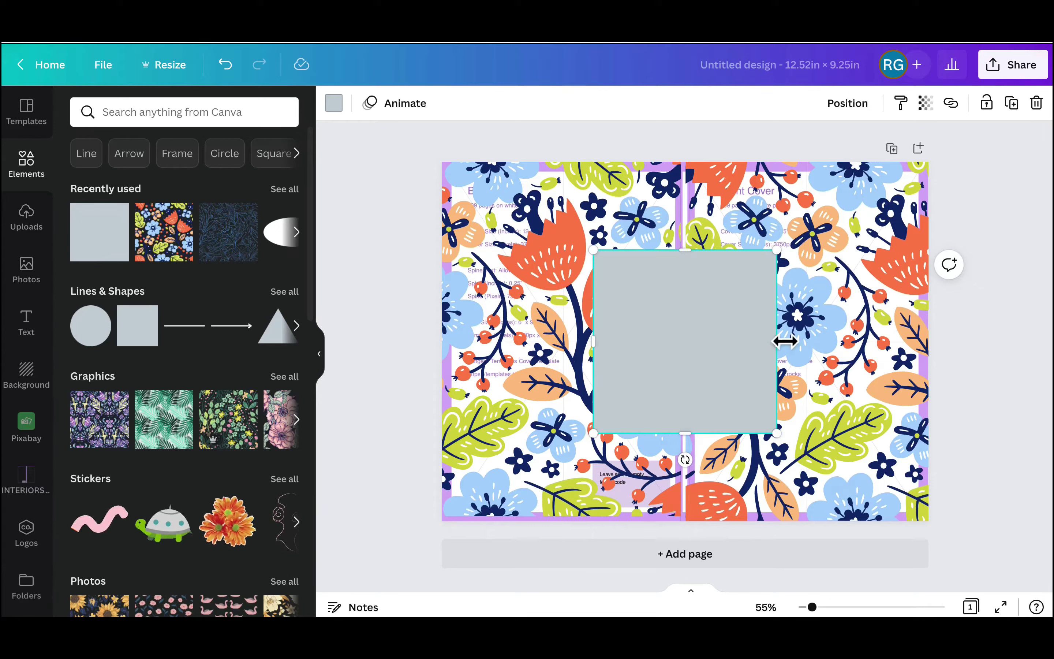
drag(784, 342, 700, 325)
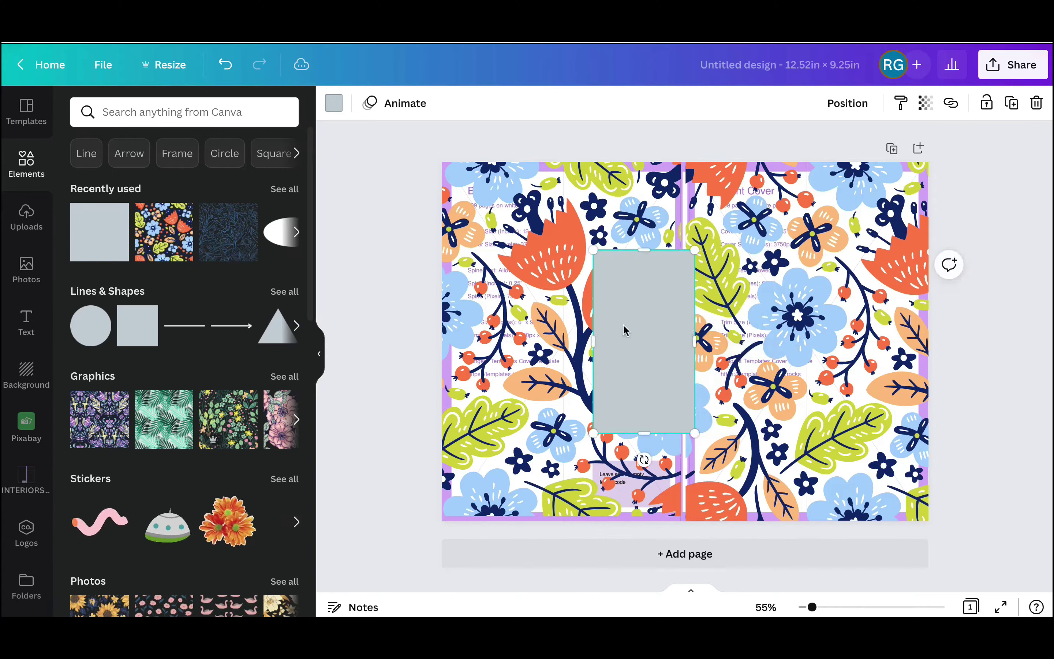
drag(603, 350, 690, 348)
drag(704, 258, 693, 164)
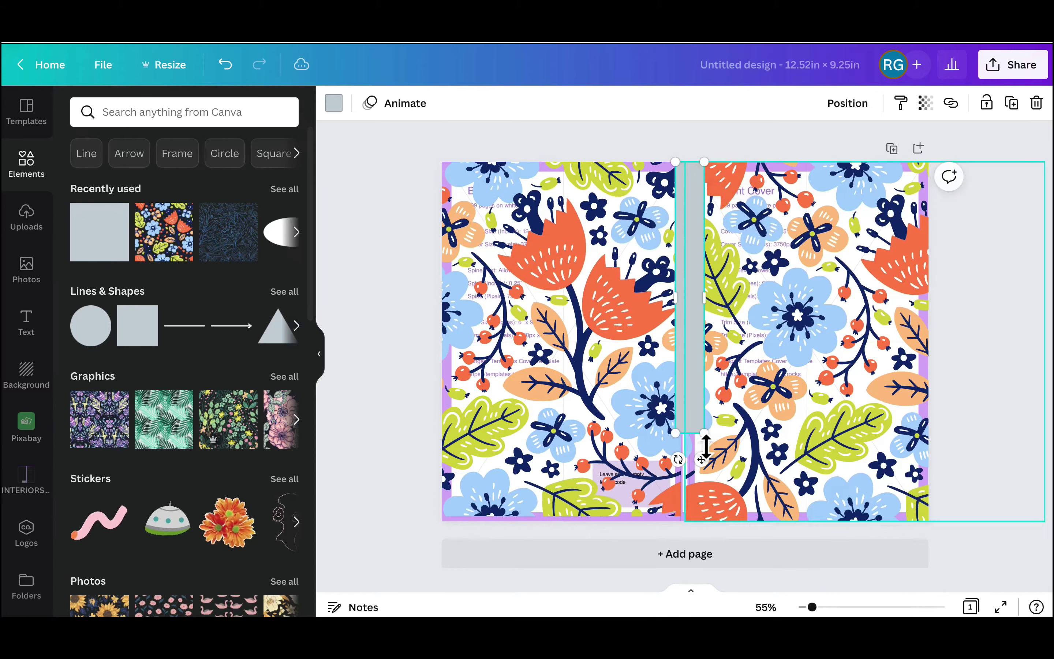
drag(709, 444, 692, 529)
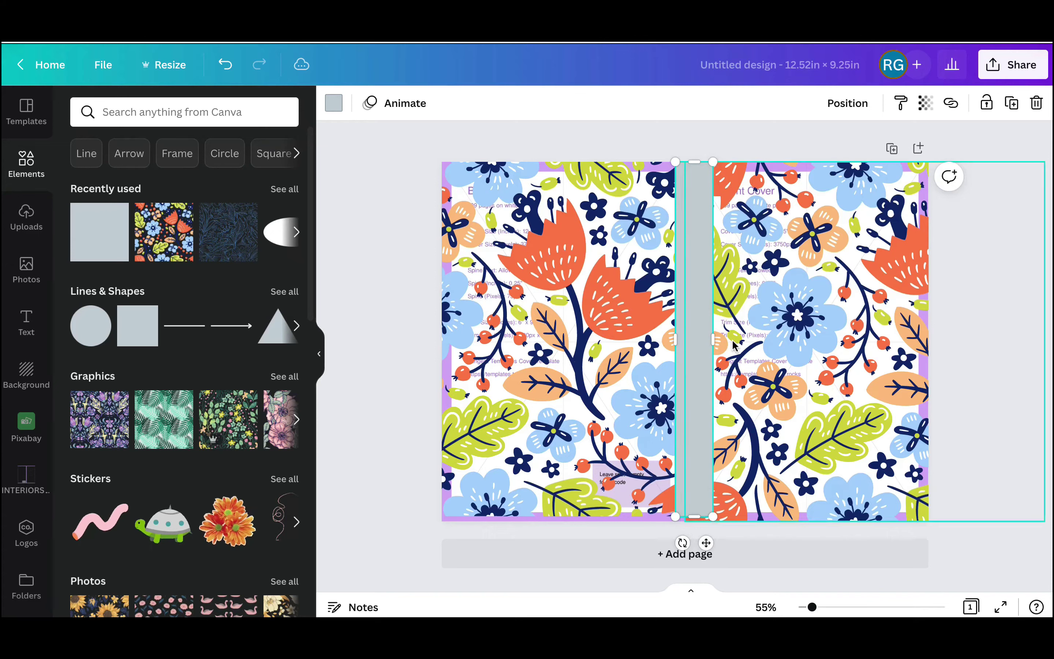
- Narrow the grey spine strip and extend it down to the page's lower edge
right_click(715, 348)
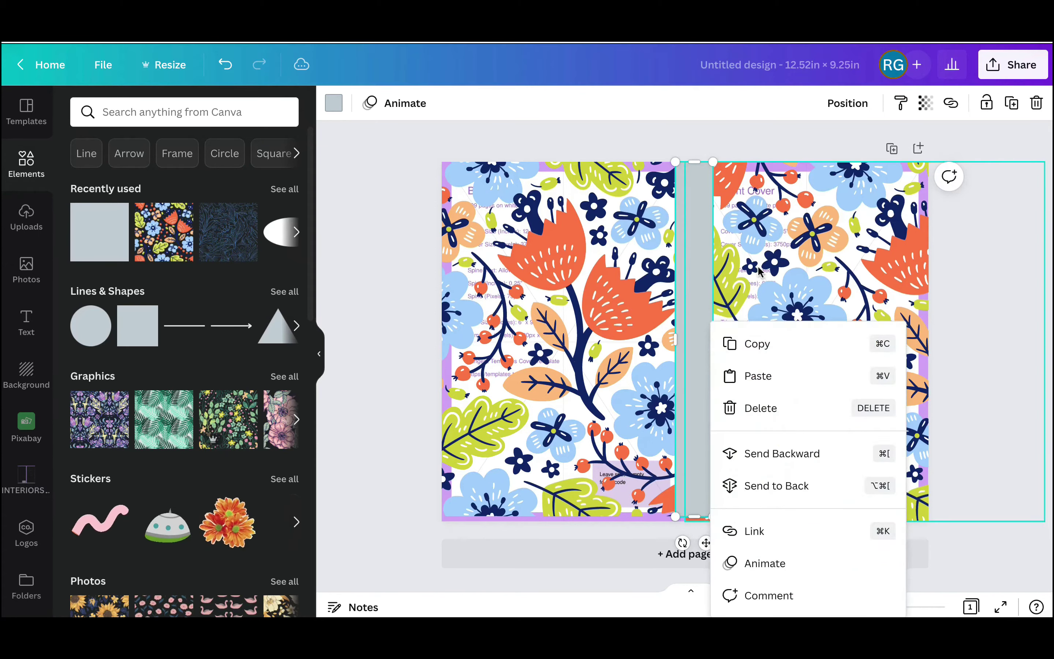
click(692, 339)
click(693, 339)
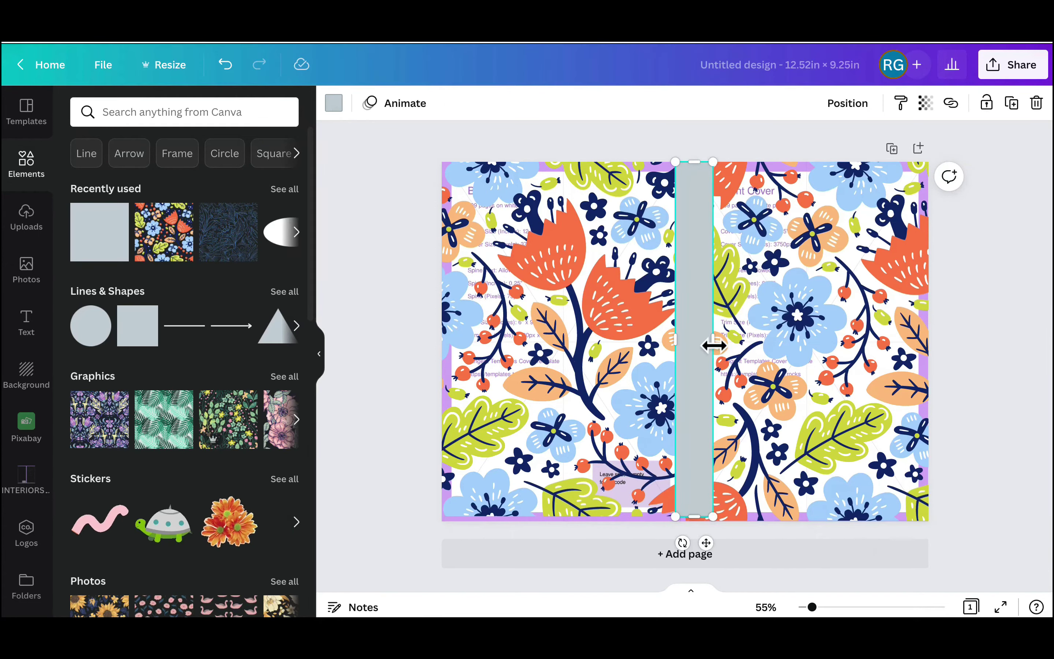
drag(717, 347, 685, 345)
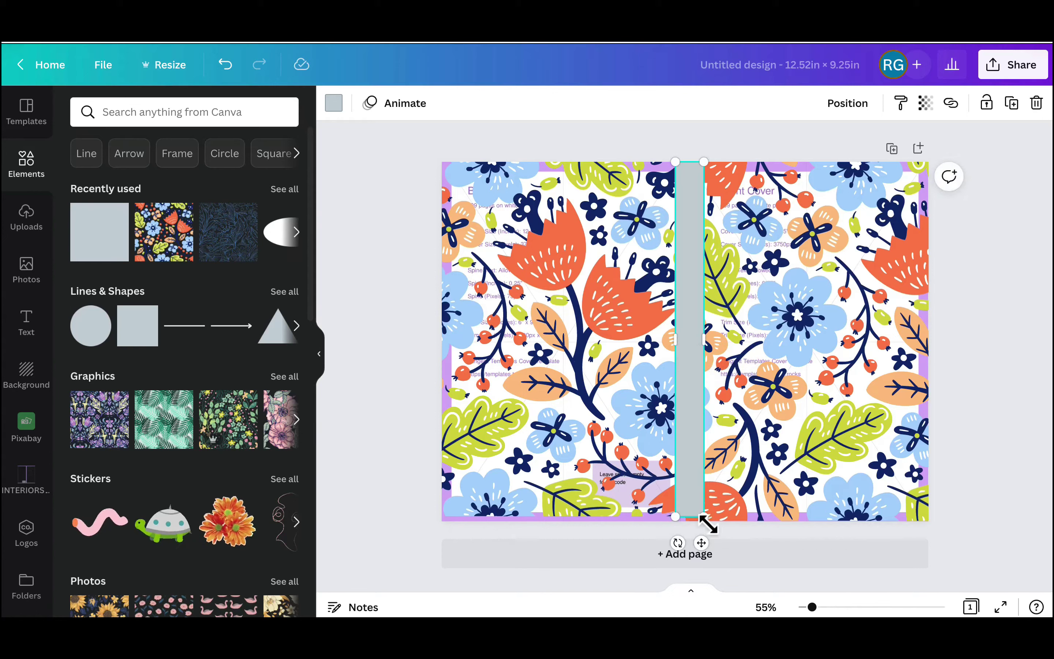
drag(713, 528, 713, 533)
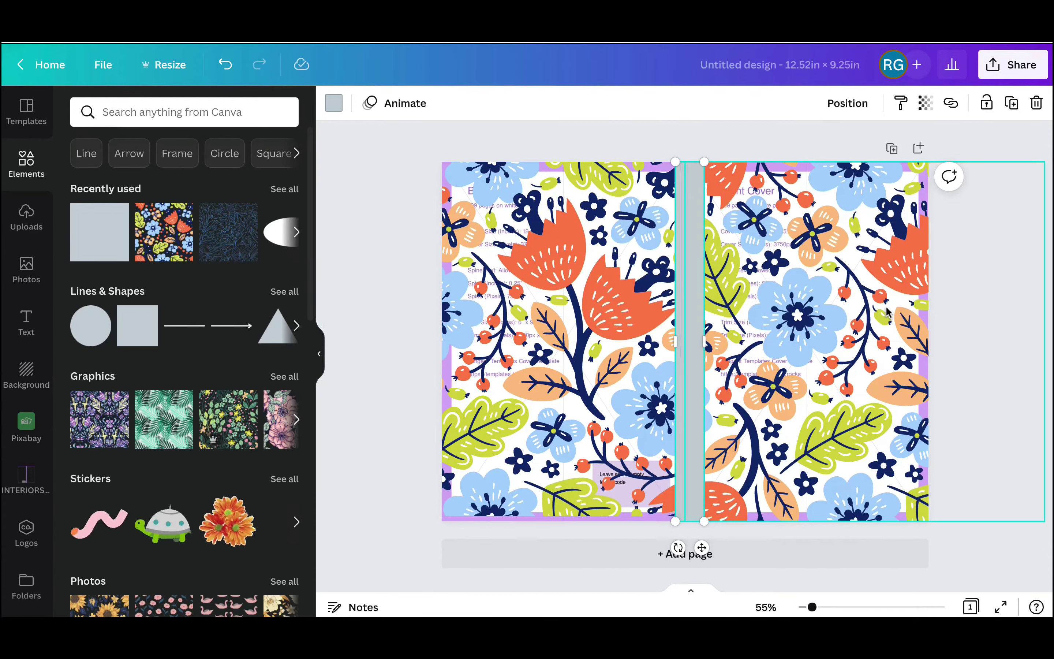
- Sample the dark navy colour of the tulip stem in the floral pattern with the browser's colour picker extension
mouse_move(697, 44)
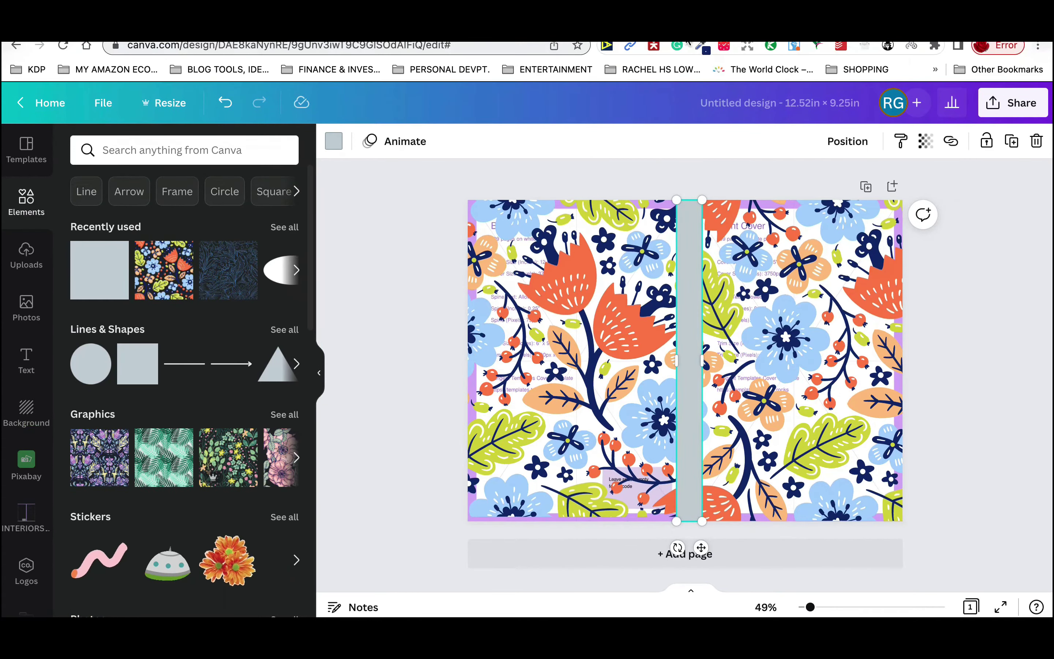
click(701, 46)
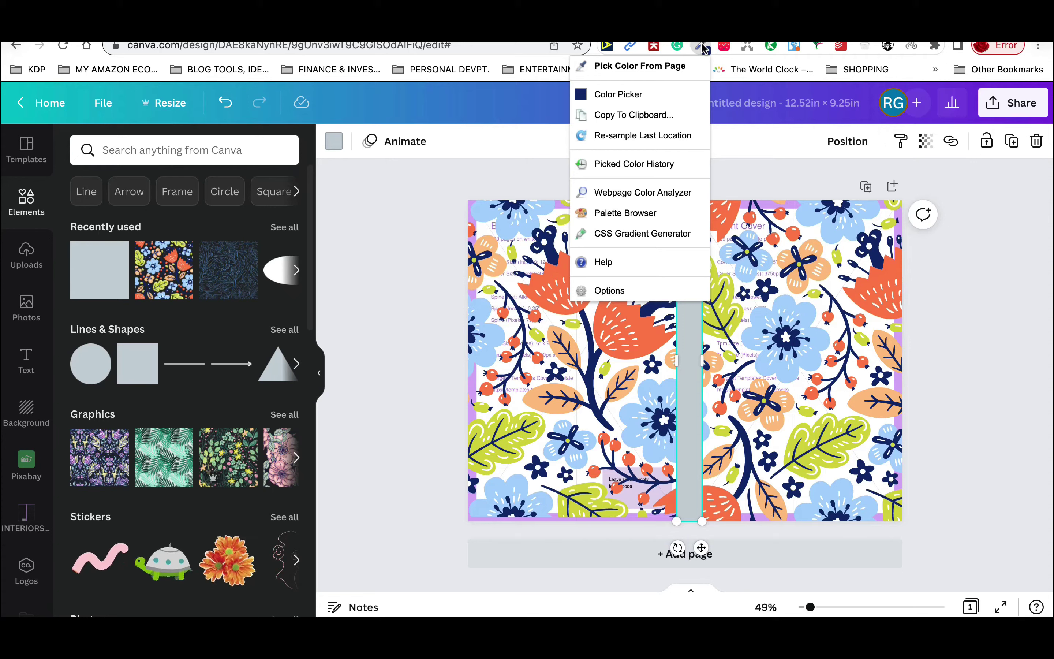
click(665, 66)
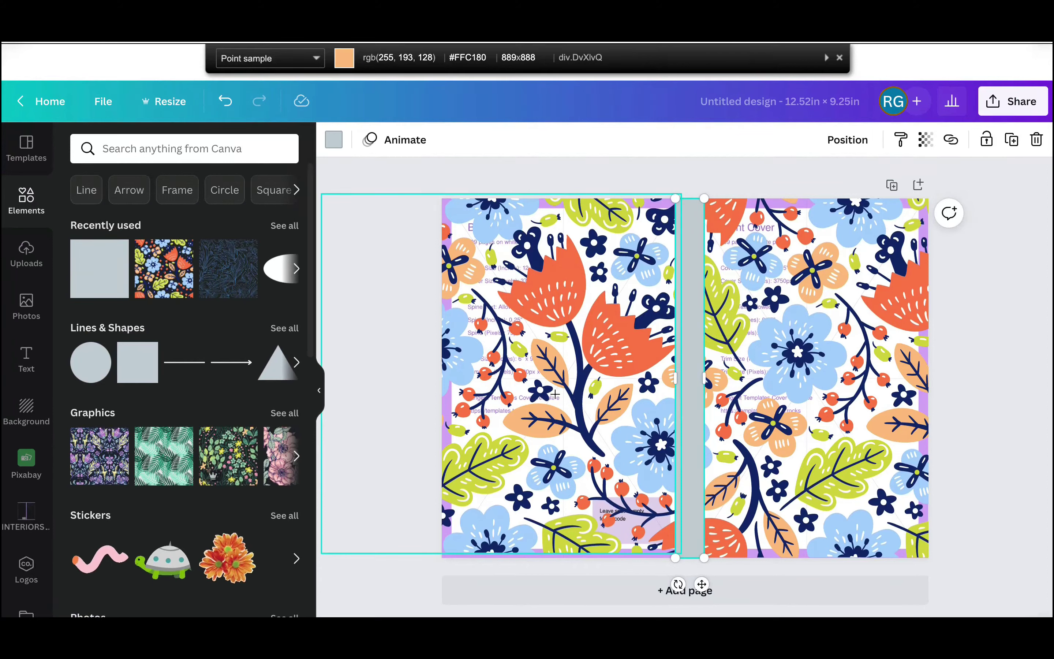
click(578, 403)
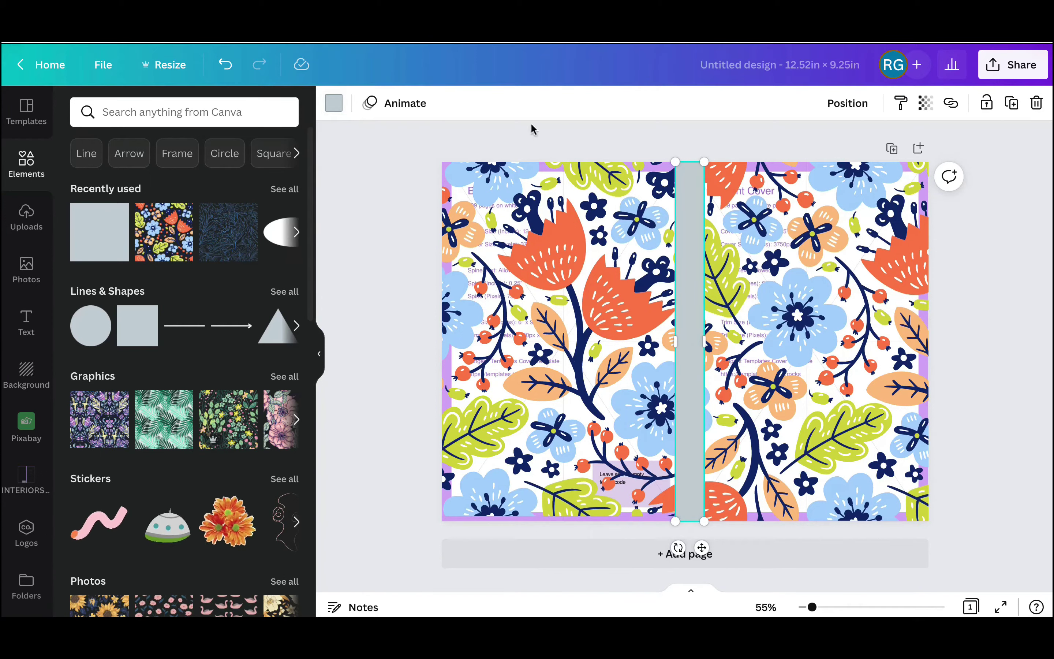
- Fill the grey spine strip with the sampled navy colour #102A75
click(334, 103)
key(ctrl+v)
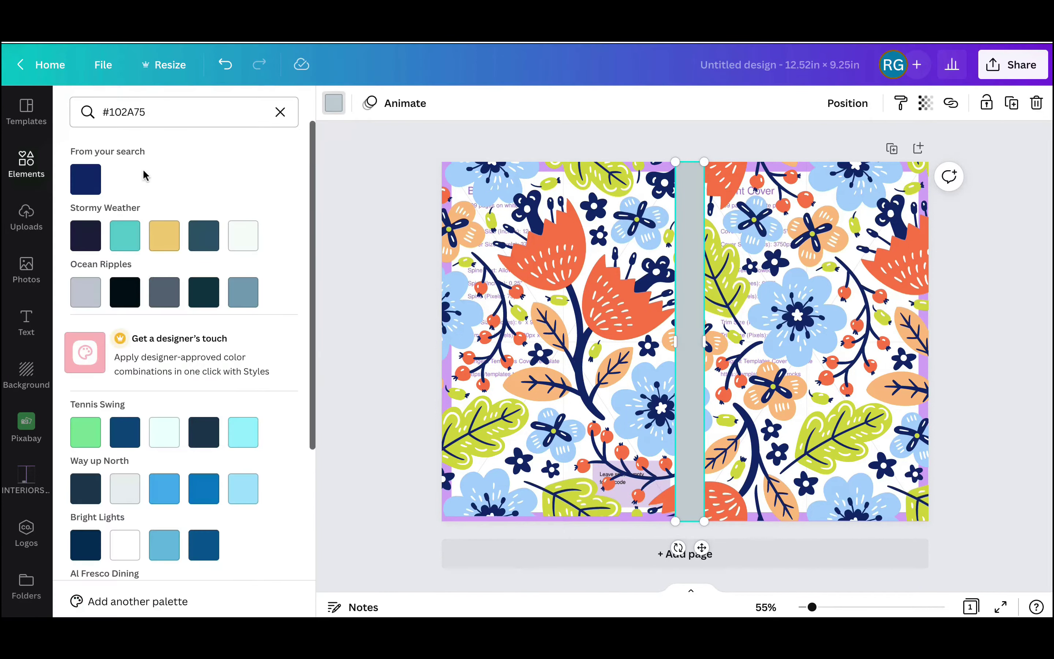
click(280, 112)
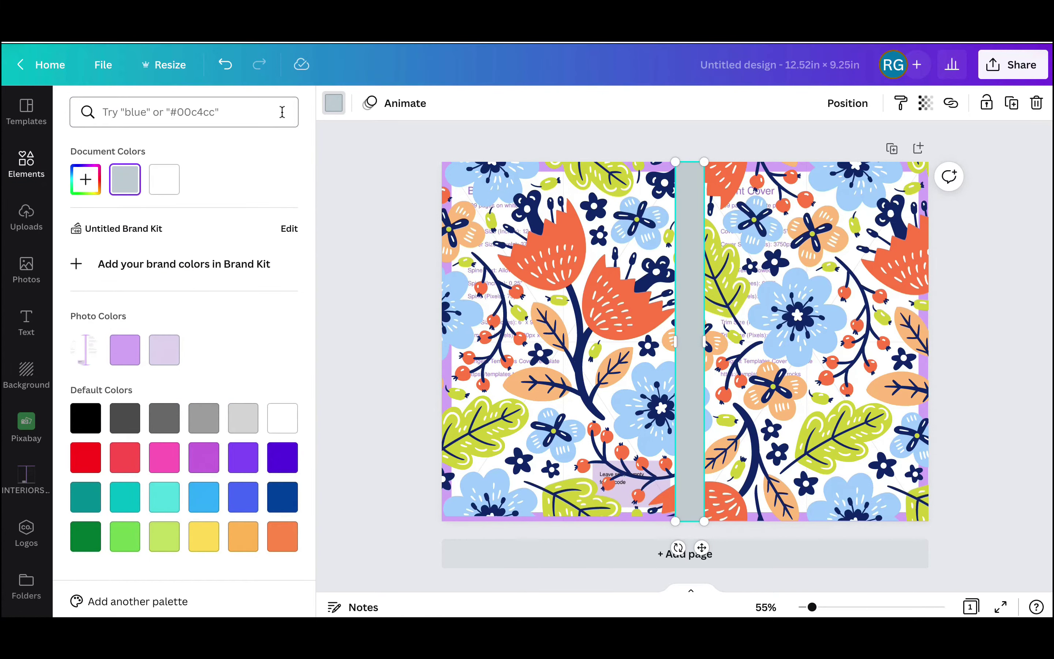
key(ctrl+v)
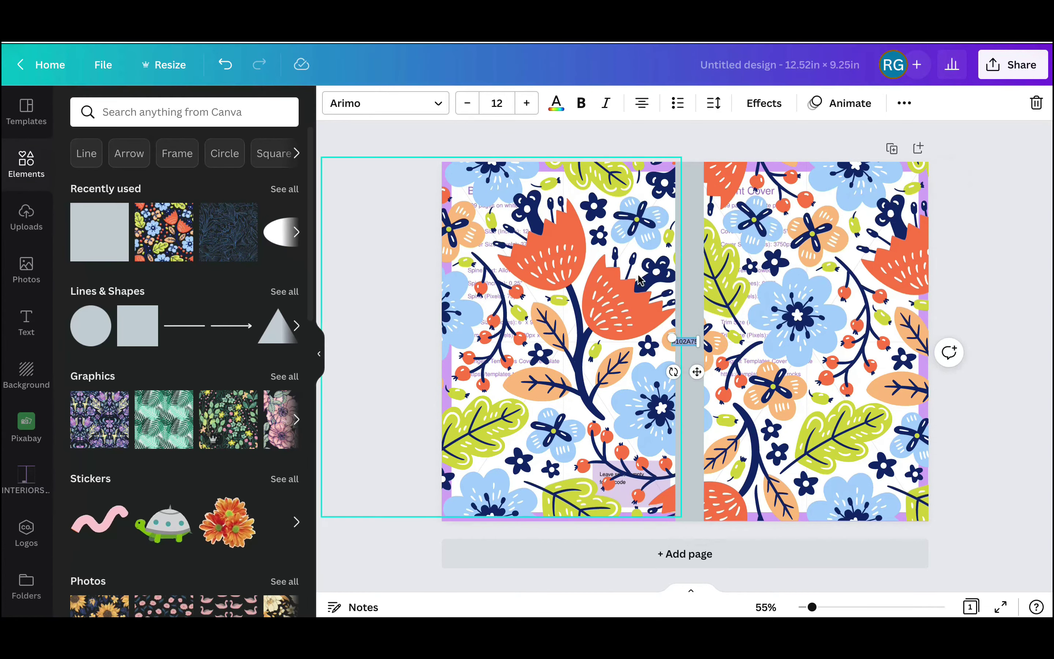
click(692, 252)
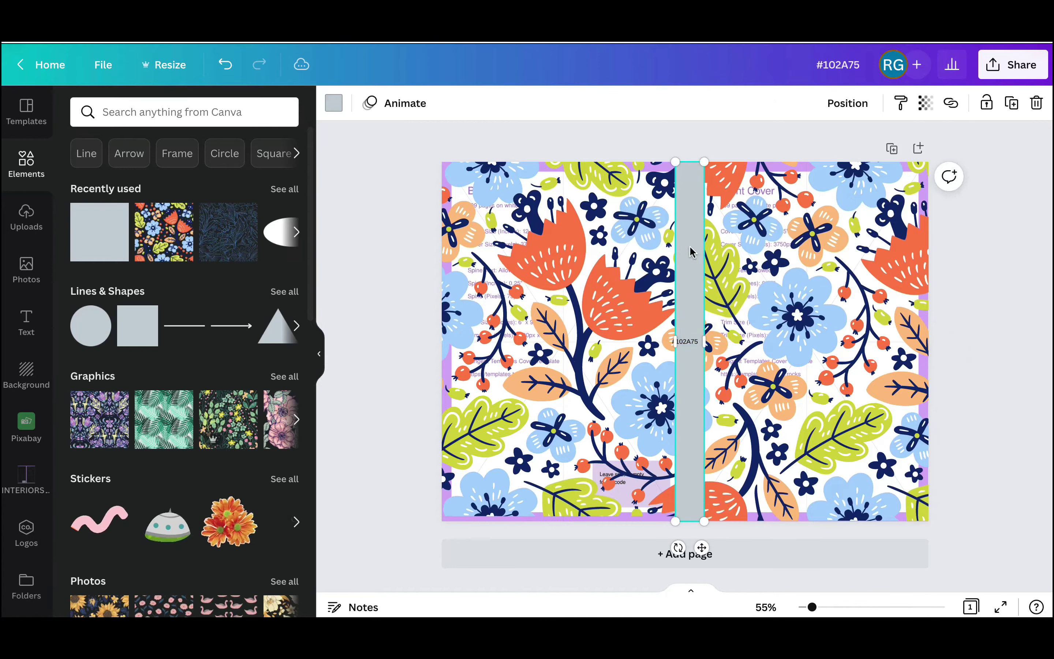
click(334, 103)
click(188, 108)
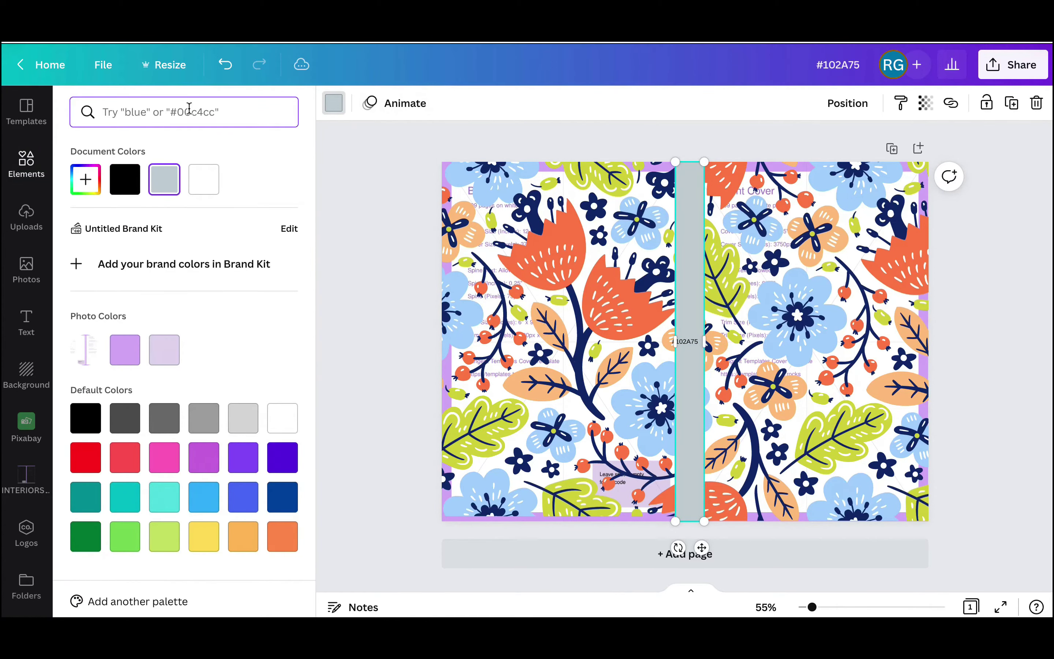
key(ctrl+v)
click(87, 178)
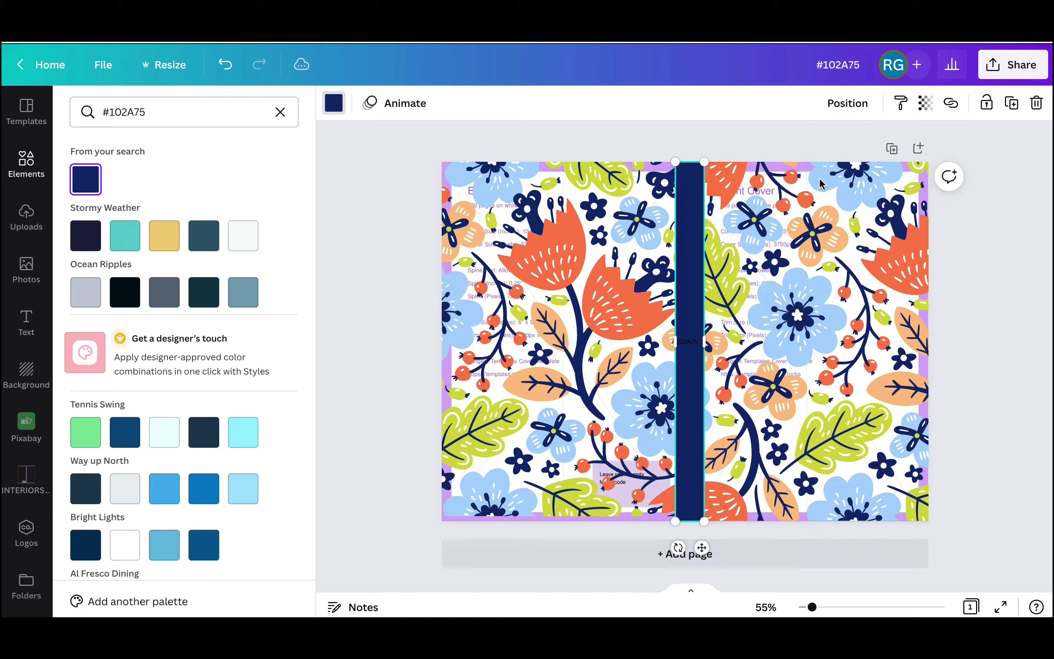
- Shift the front floral pattern aside to delete the template background behind it, and return the pattern to the page's upper edge
drag(817, 177, 808, 205)
click(809, 185)
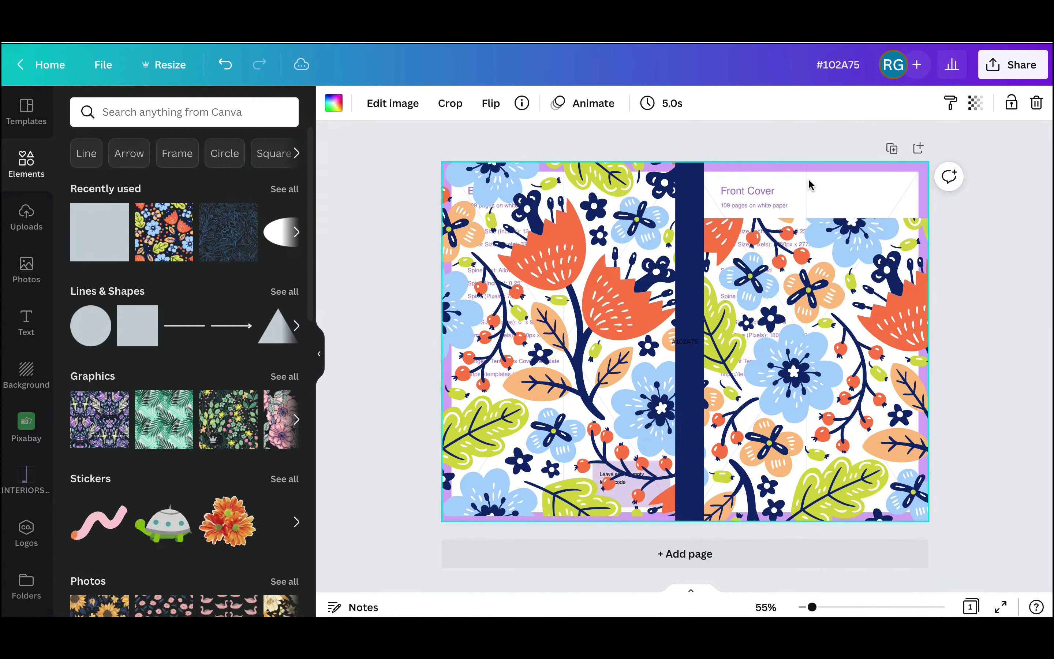
key(Delete)
drag(811, 298, 807, 236)
- Reposition the back cover's floral pattern so it fills the page height from upper to lower edge
click(505, 425)
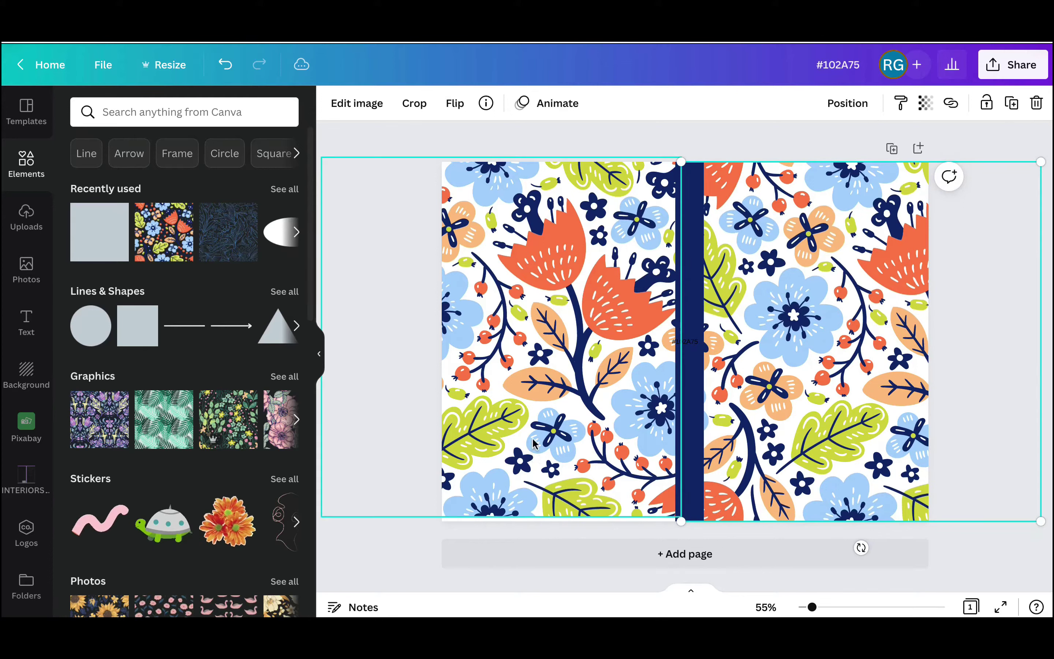
mouse_move(544, 390)
mouse_down()
mouse_move(545, 399)
mouse_move(544, 373)
mouse_up()
click(686, 136)
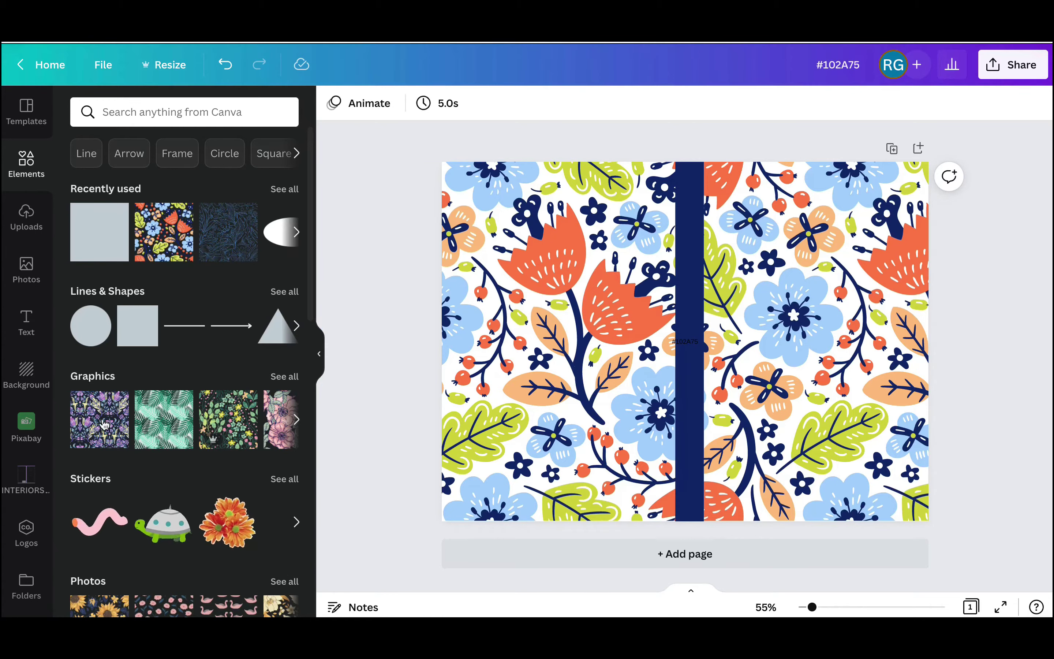
- Insert the HUGE SALE font combination and delete its outlined SALE line
click(25, 330)
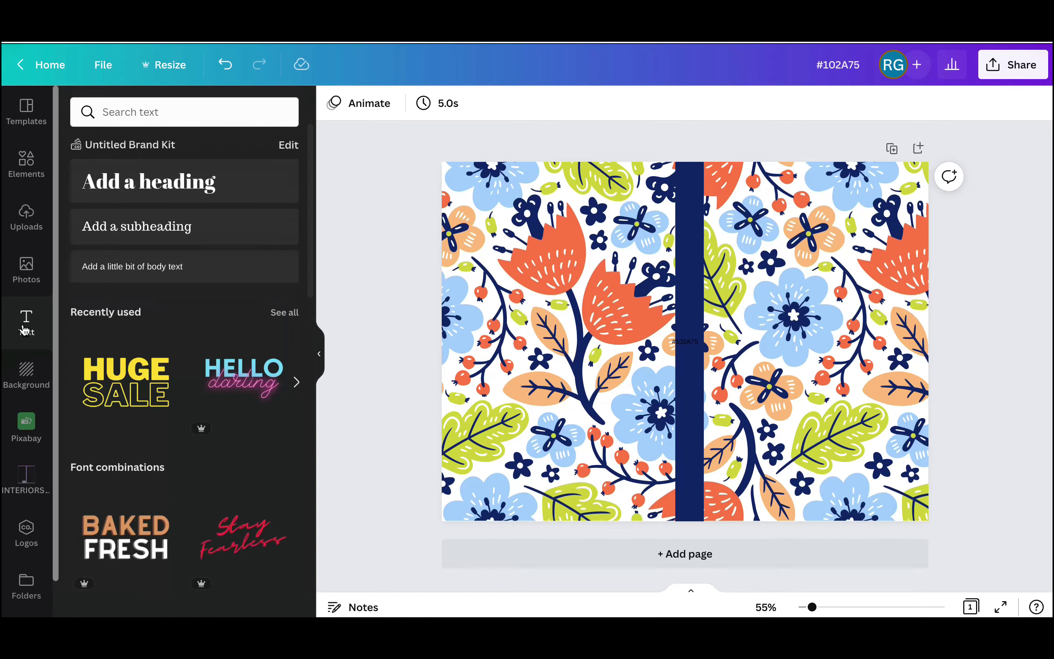
scroll(209, 524, down, 5)
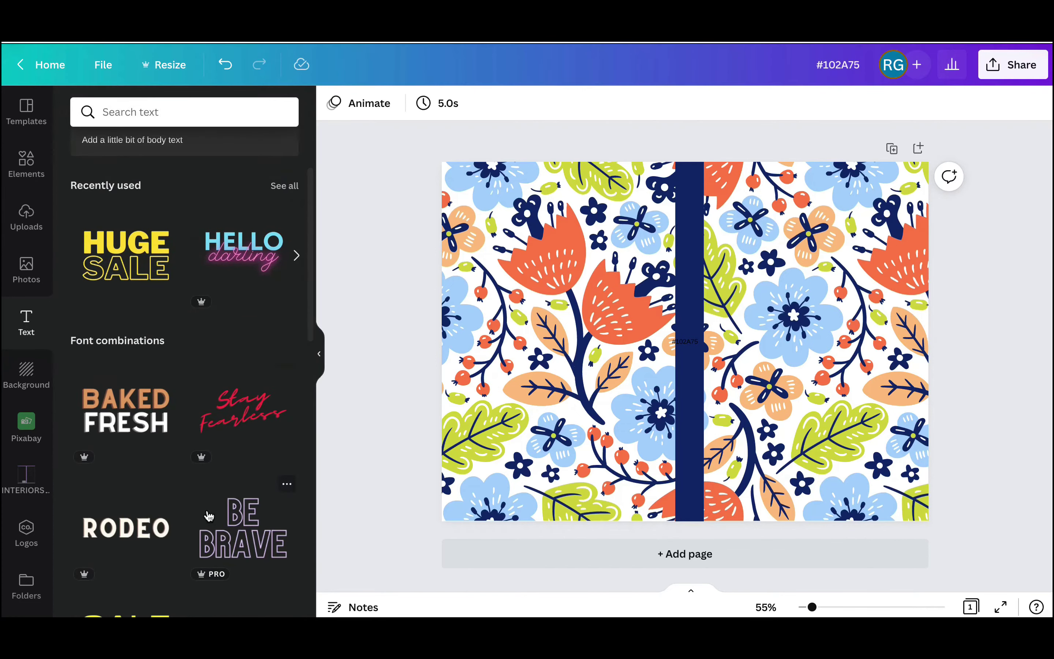
scroll(210, 517, up, 3)
scroll(210, 517, up, 2)
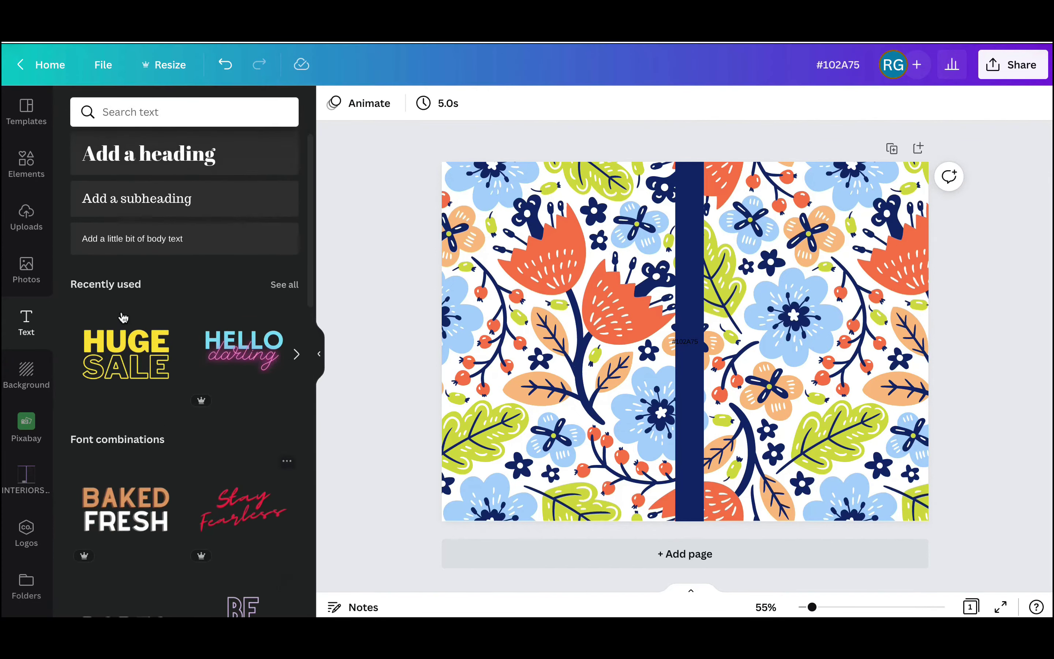
click(121, 377)
click(765, 405)
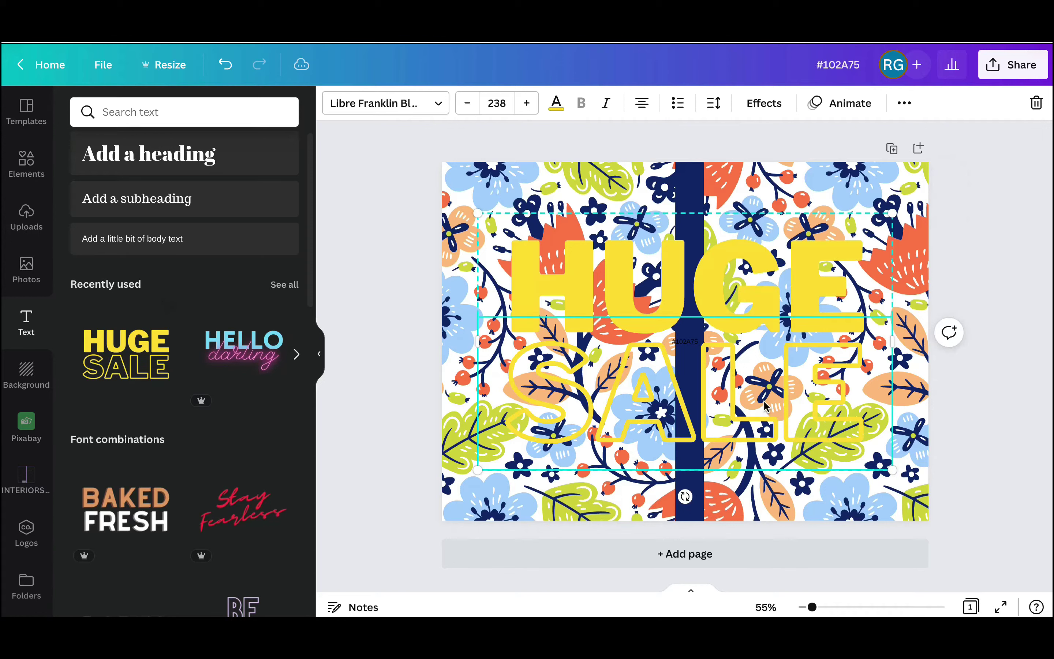
key(Delete)
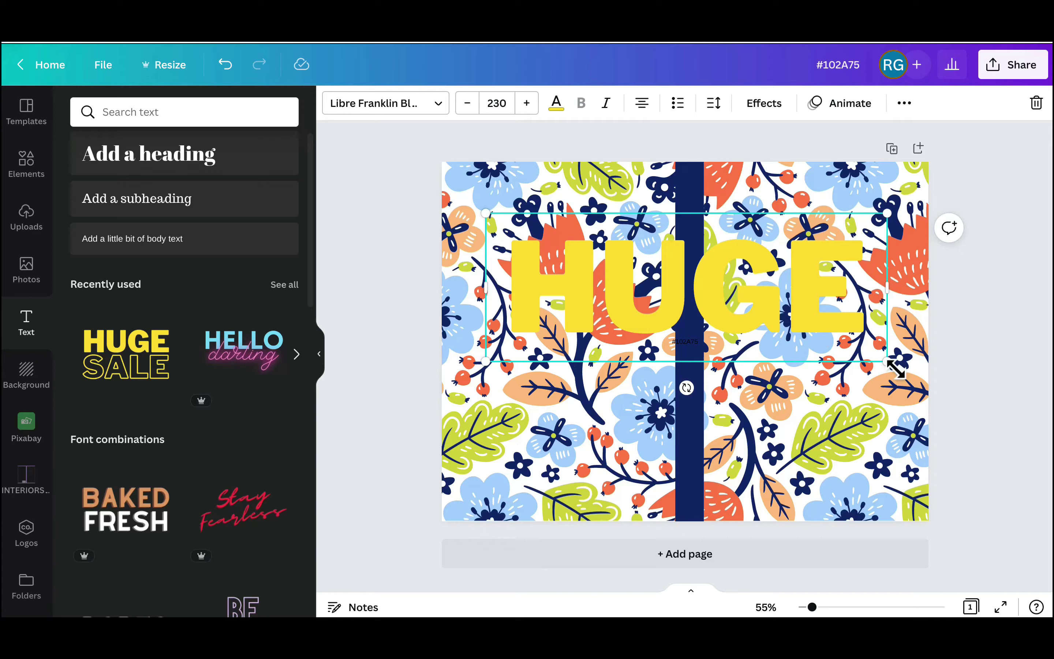
- Shrink the HUGE text onto the upper part of the front cover and change its wording to NOTEBOOK
drag(889, 366, 648, 281)
drag(603, 247, 840, 256)
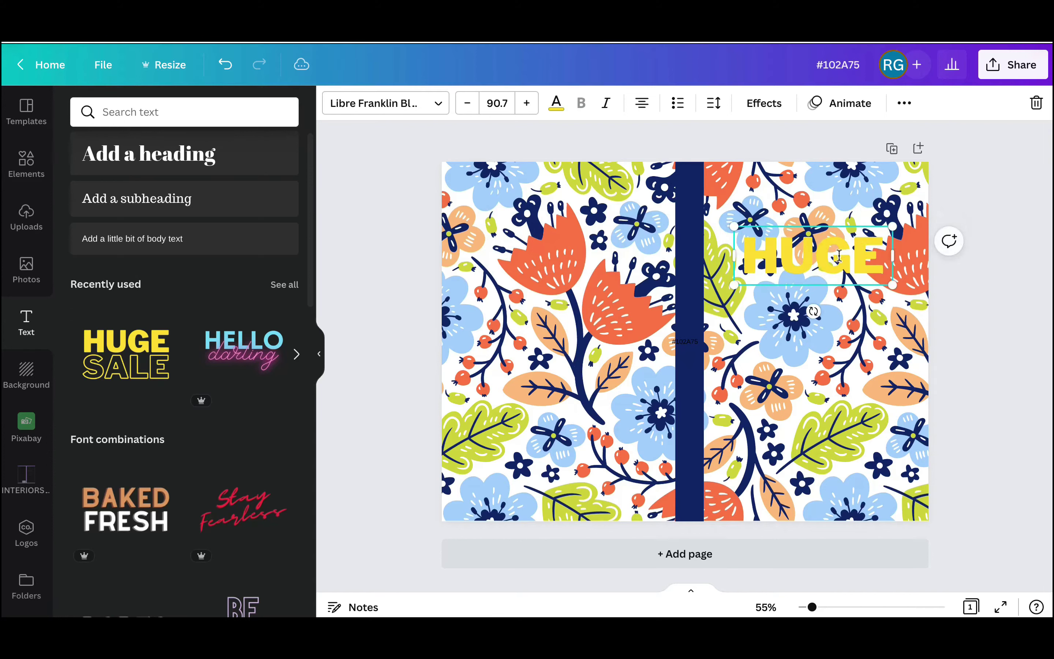
double_click(838, 255)
text(NOTE BOOK)
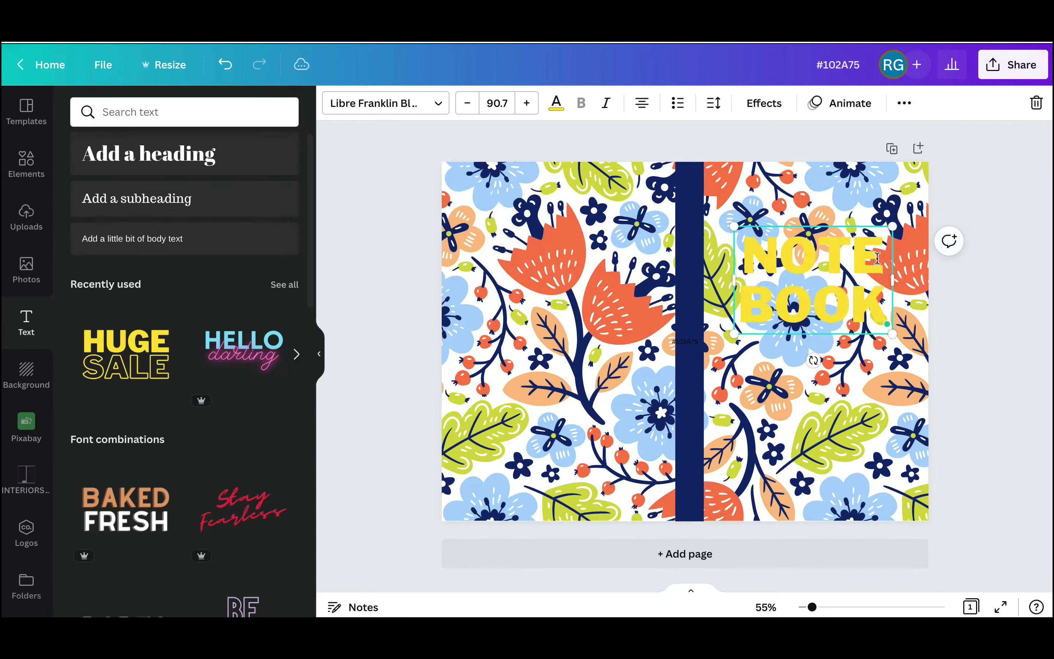
- Scale the two-line title down to about size 60.8 and place it over the front cover's upper area
drag(904, 292, 907, 292)
drag(744, 237, 802, 273)
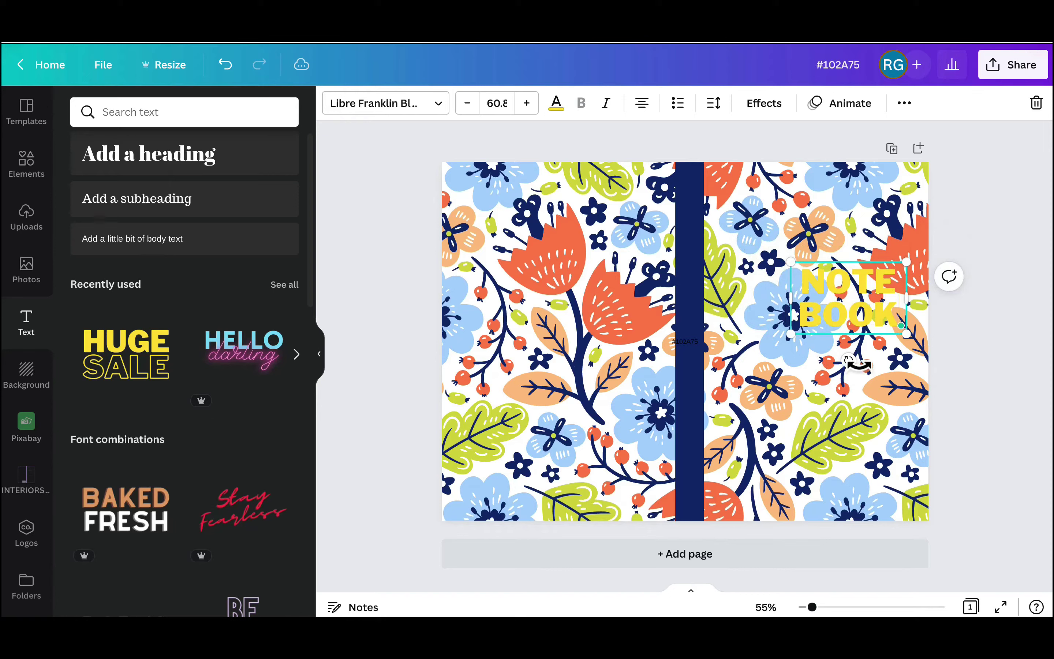
click(834, 244)
click(841, 318)
drag(837, 294, 804, 258)
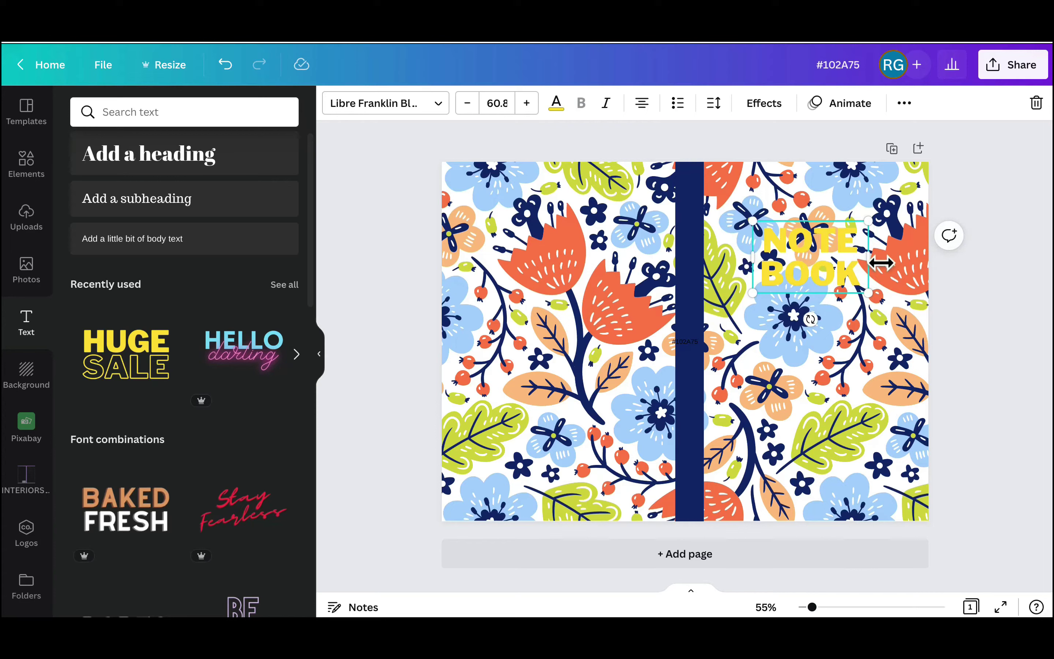
- Fit the NOTEBOOK title on one line at about size 44.6 and move it slightly lower on the front cover
drag(880, 265, 936, 259)
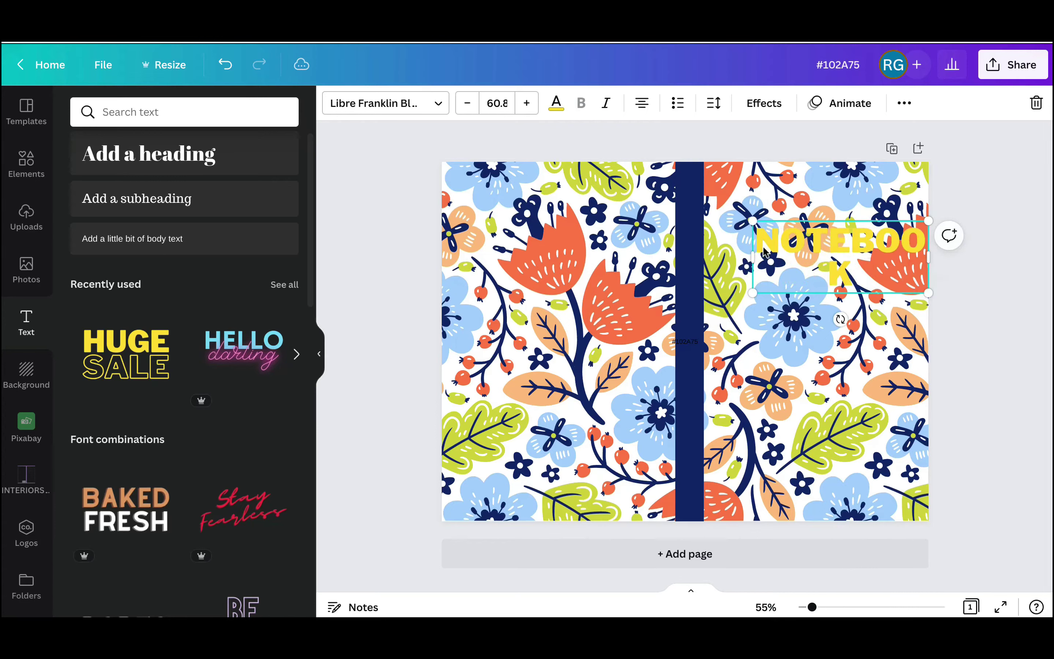
drag(747, 264, 724, 260)
drag(926, 267, 882, 257)
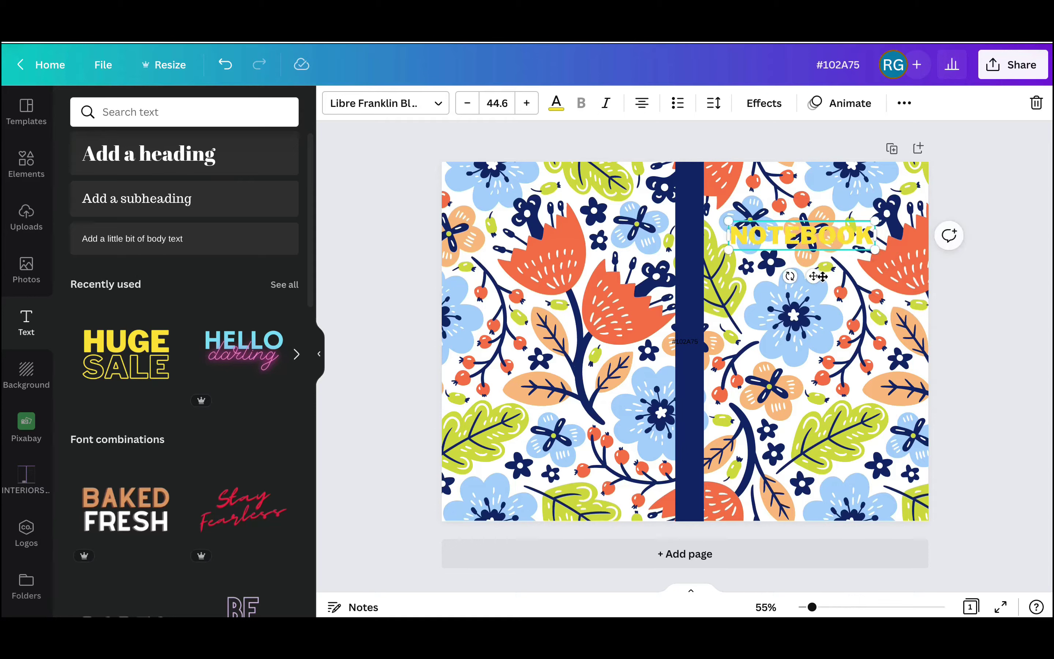
drag(825, 279, 827, 290)
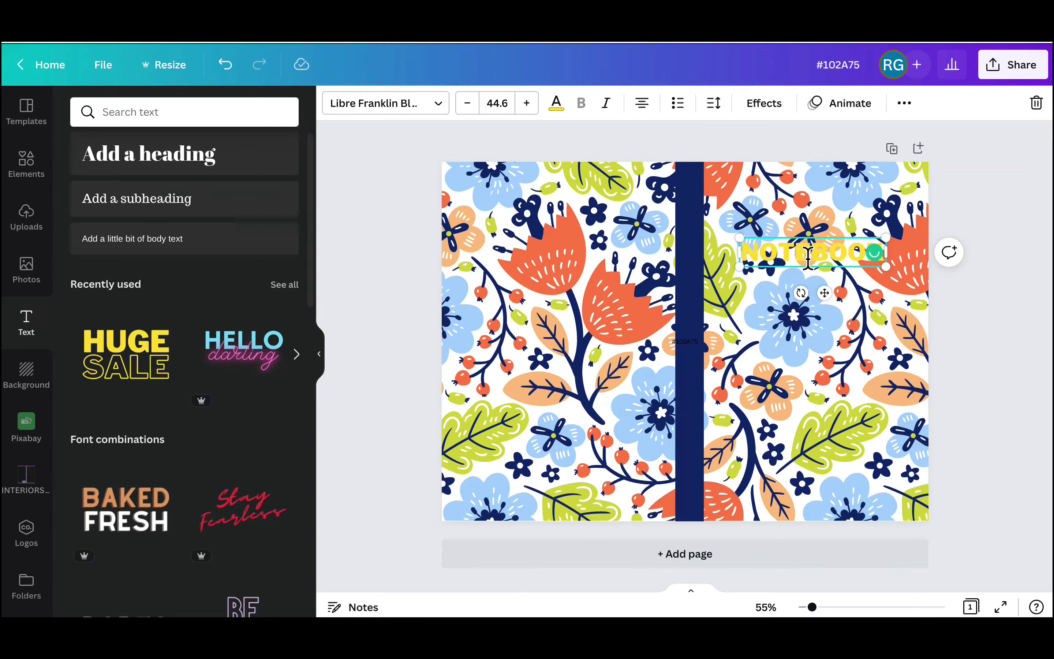
- Apply the Background text effect to the NOTEBOOK title with a spread of 42
click(834, 306)
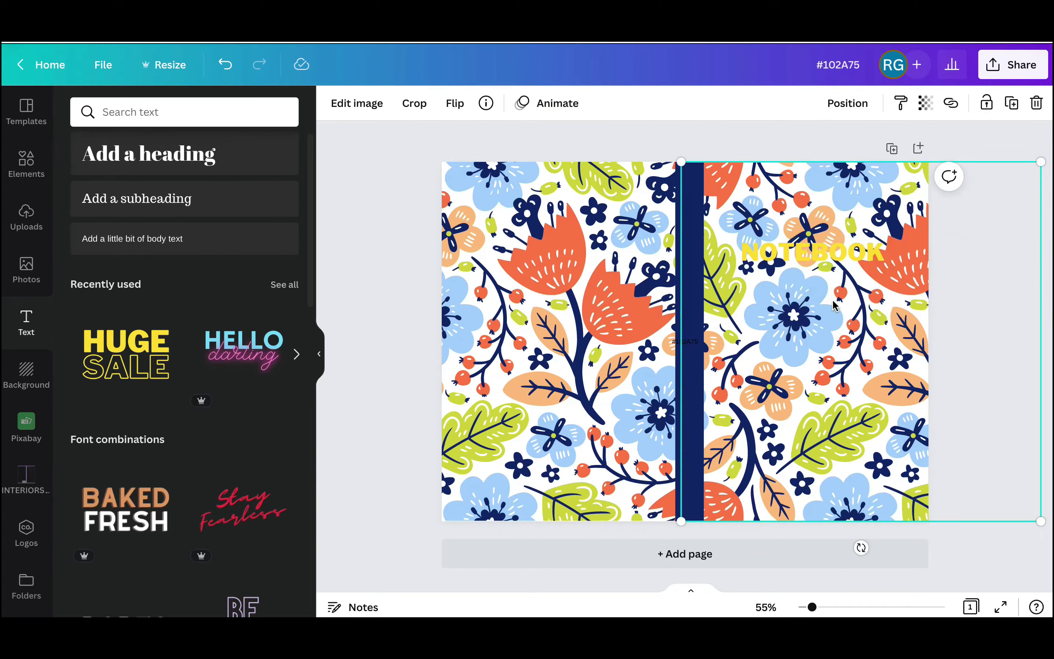
click(812, 258)
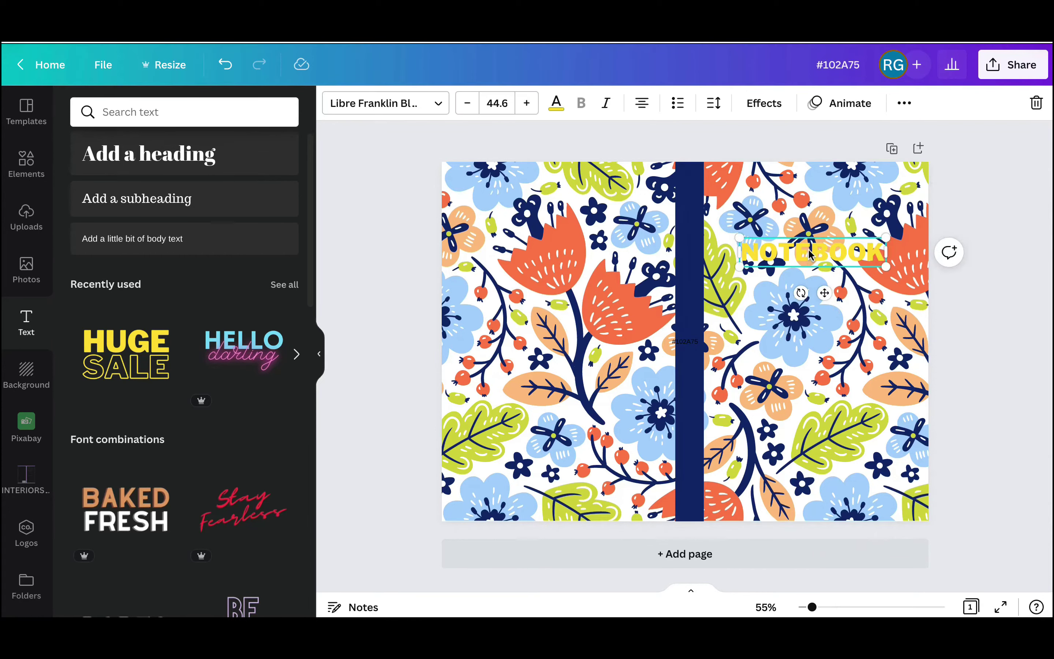
click(768, 105)
click(268, 407)
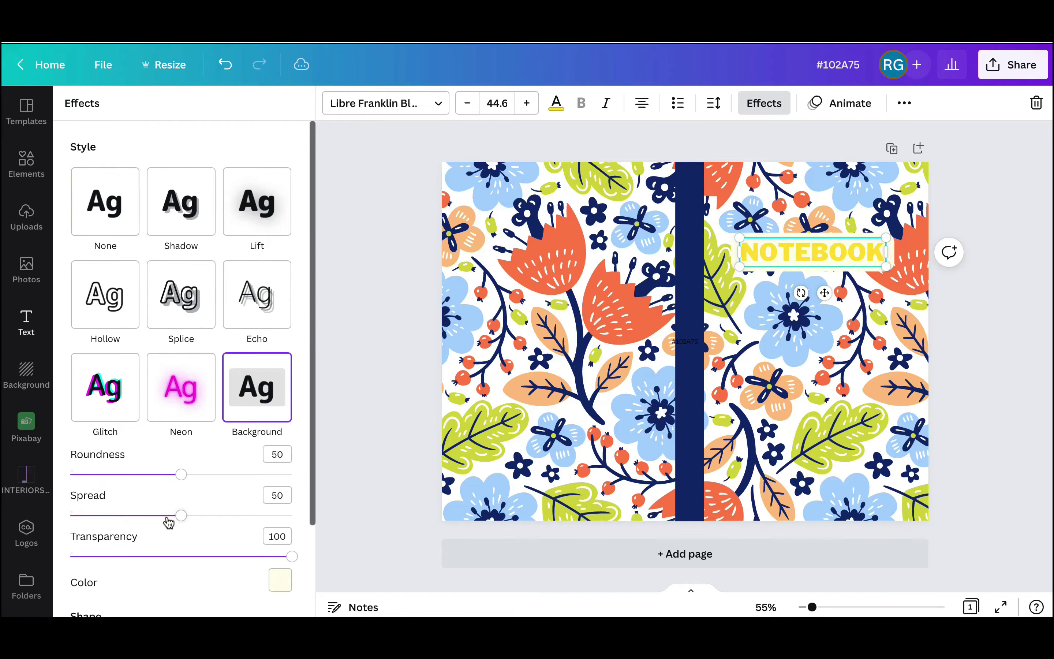
click(188, 516)
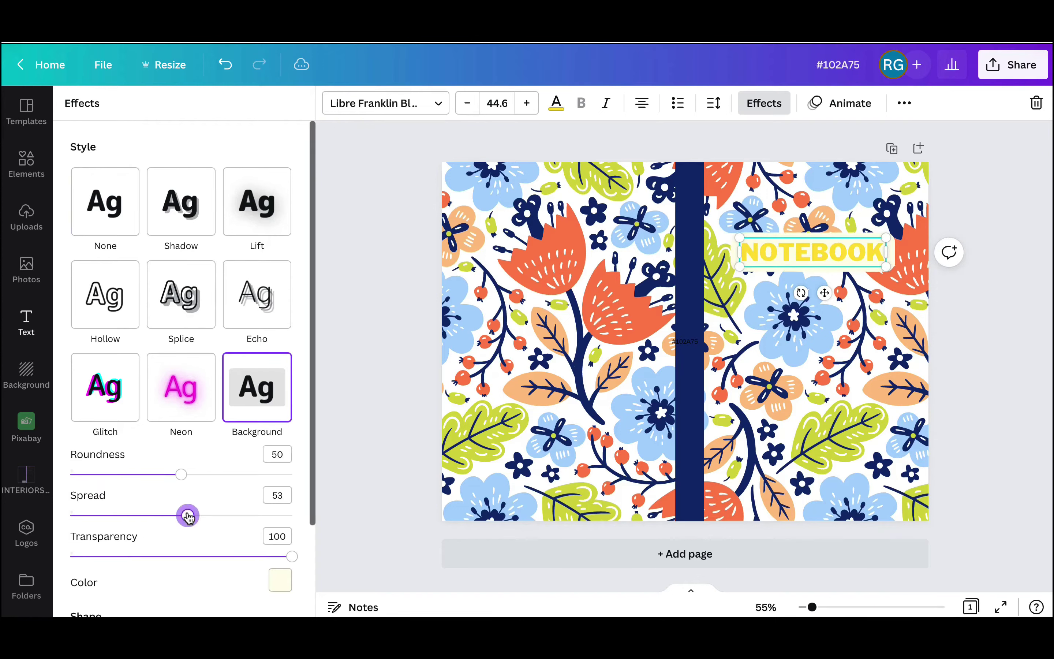
drag(188, 516, 174, 516)
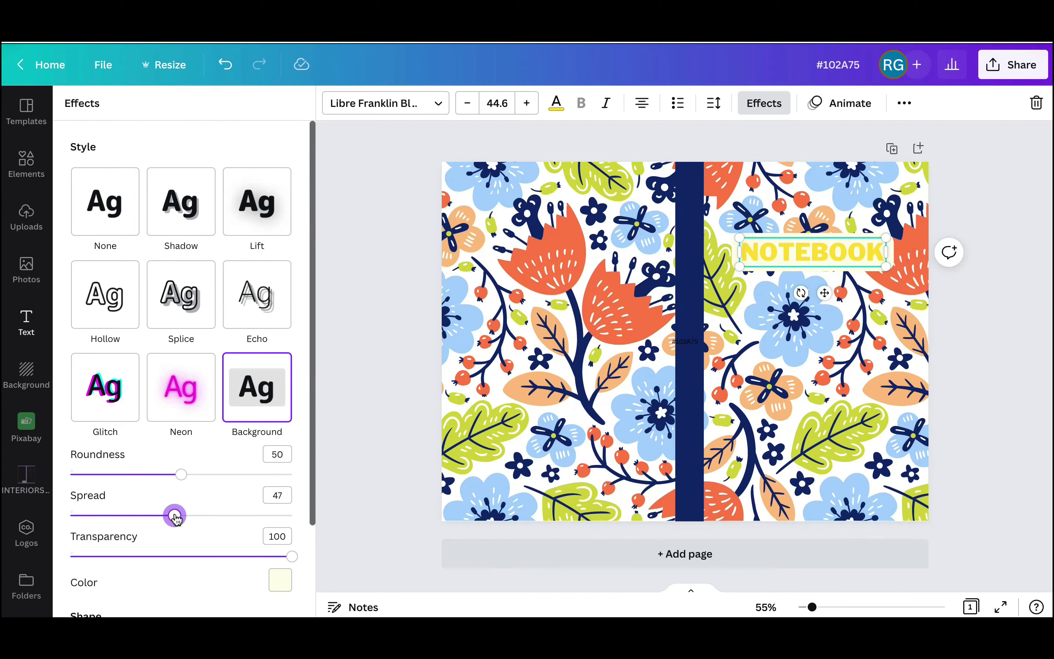
mouse_move(175, 518)
mouse_down()
mouse_move(153, 519)
mouse_move(164, 517)
mouse_up()
click(853, 301)
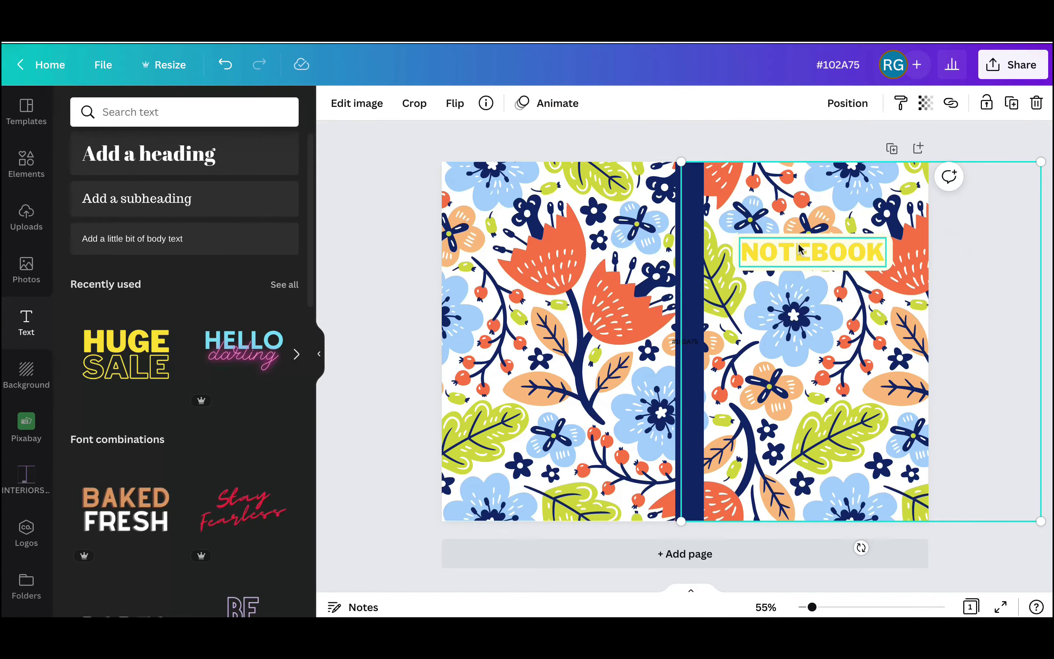
- Reduce the spread of the NOTEBOOK title's background effect to 38
click(800, 260)
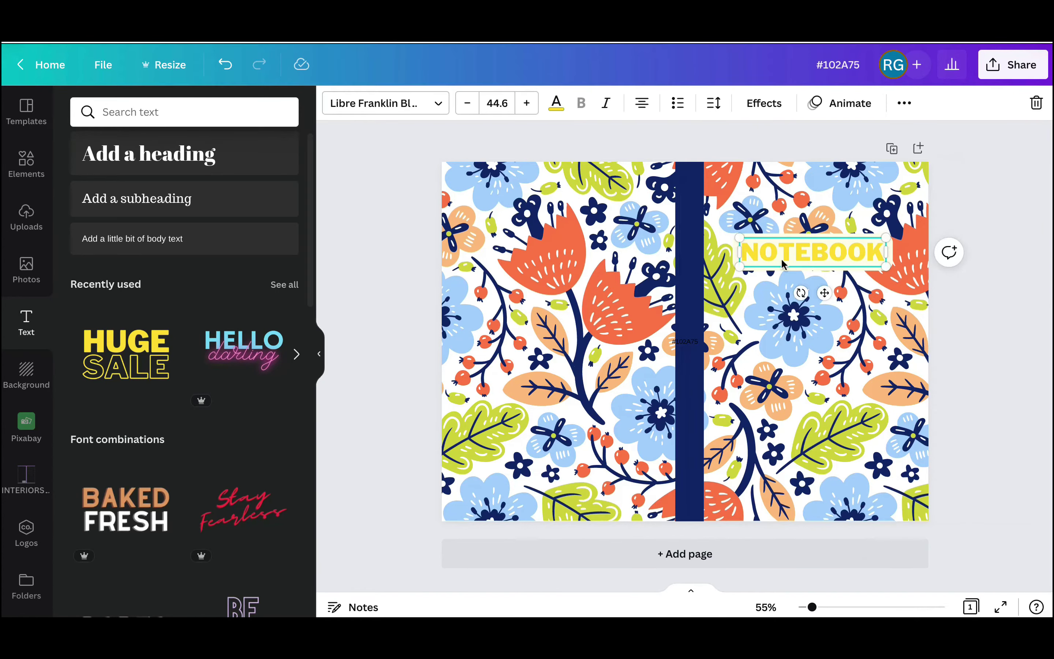
click(758, 102)
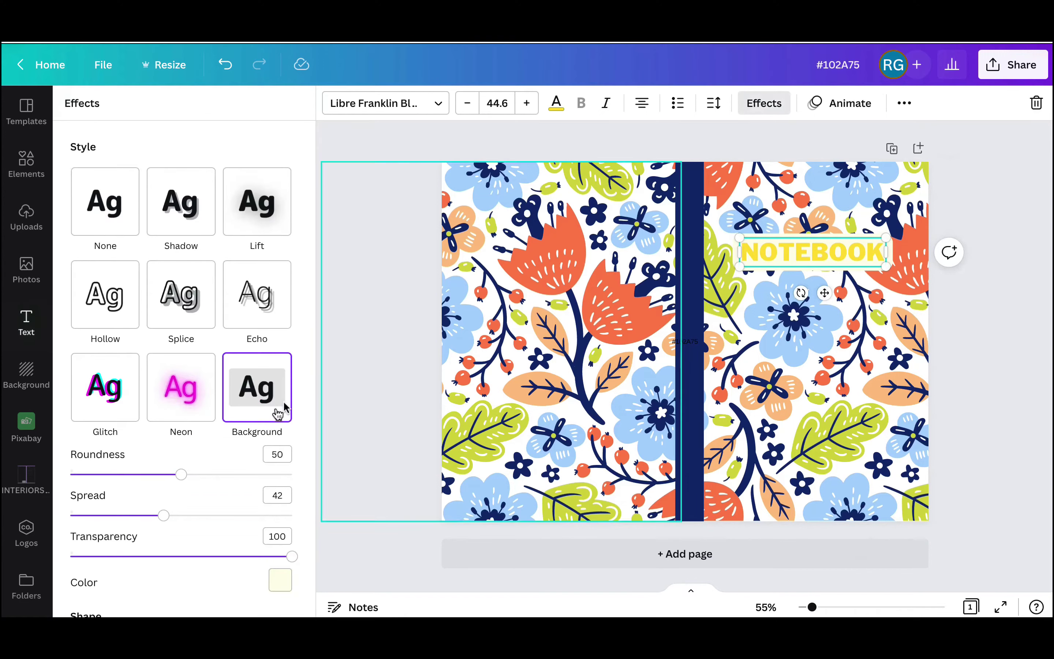
click(153, 517)
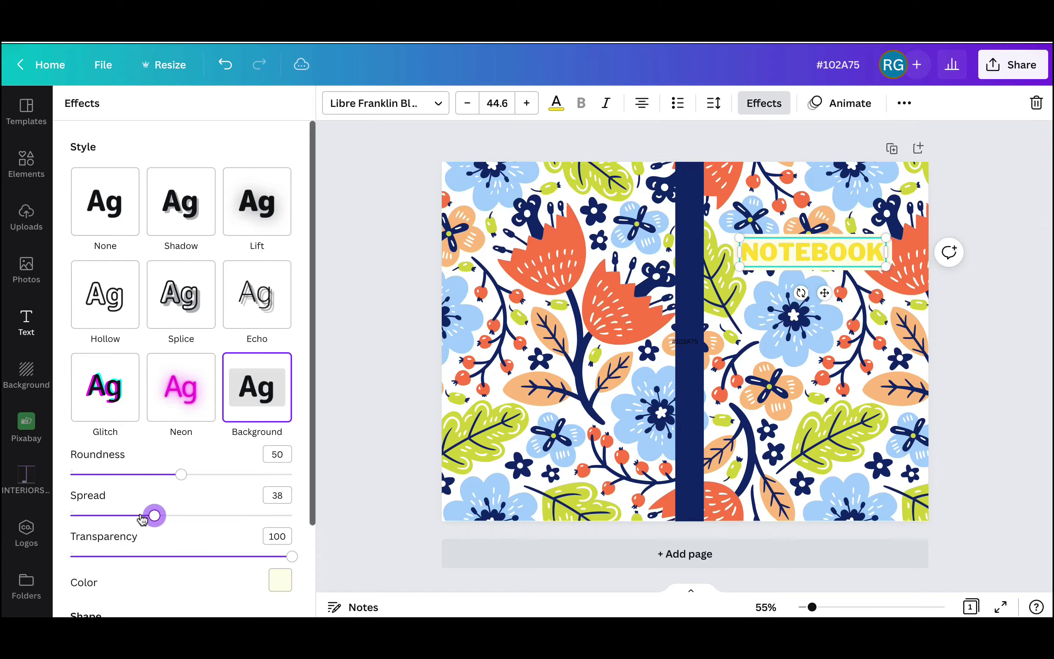
click(819, 268)
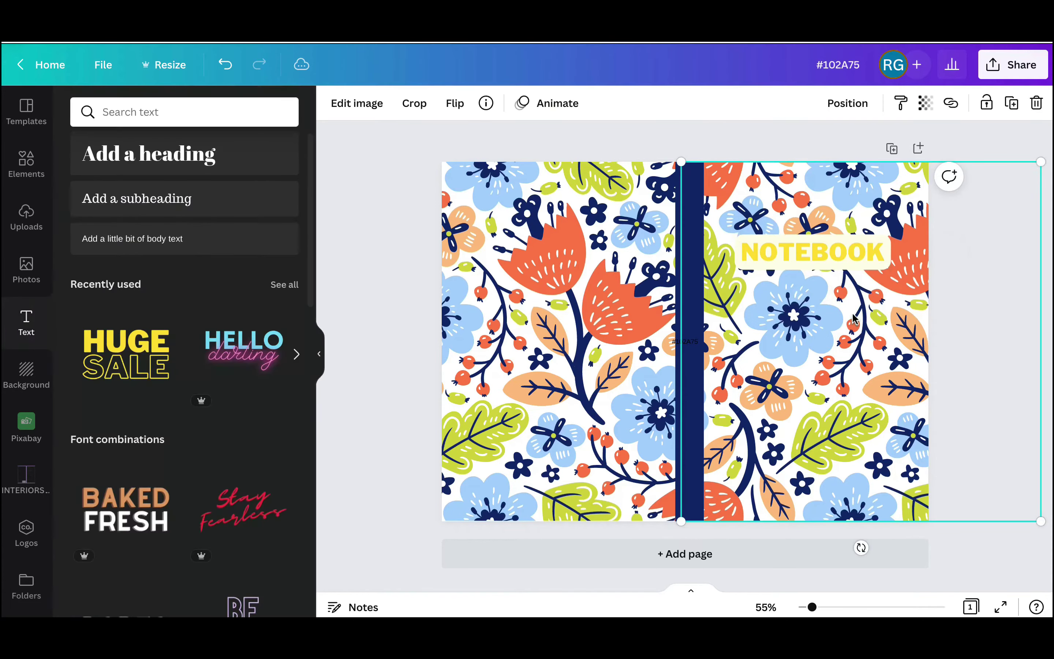
- Change the NOTEBOOK title's text colour to the navy used on the spine
click(840, 260)
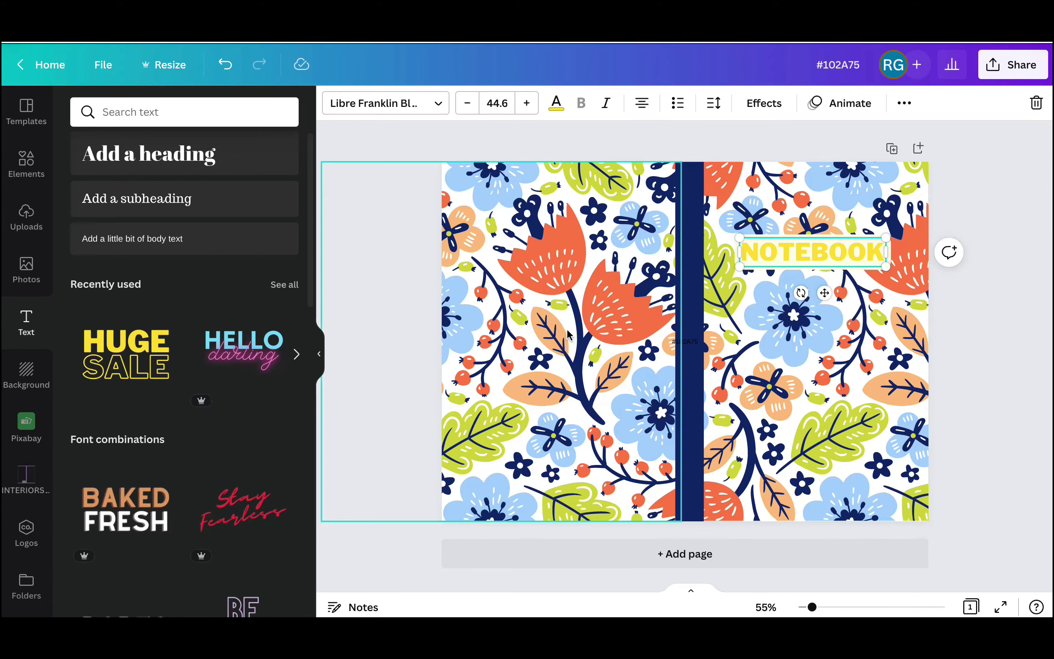
click(557, 106)
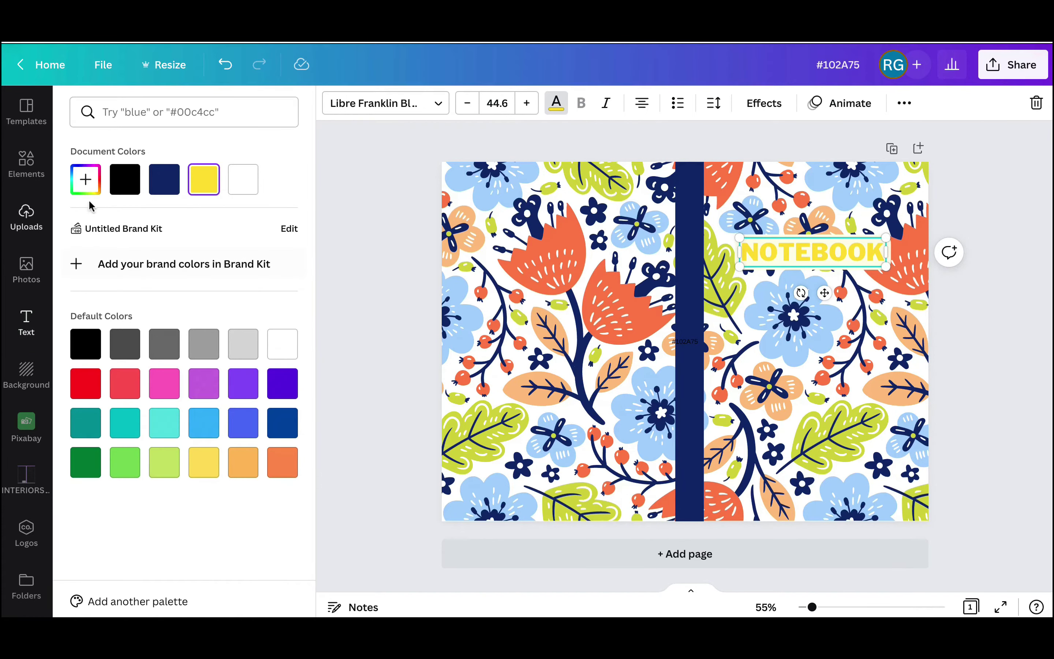
click(165, 188)
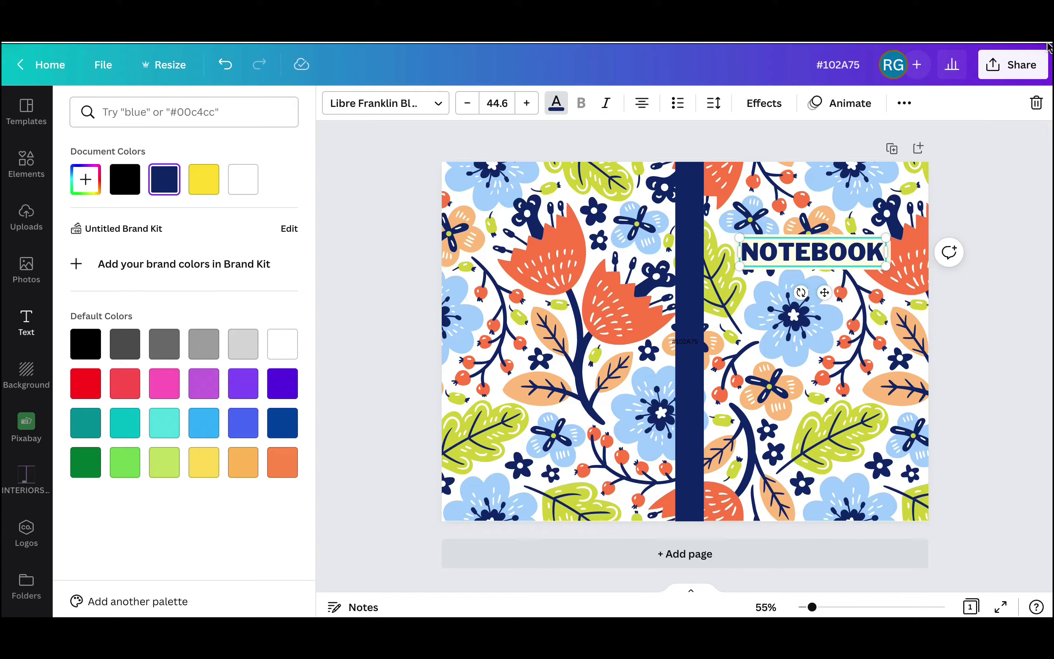
- Download the notebook cover design as a PDF Print file without crop marks and bleed
click(997, 70)
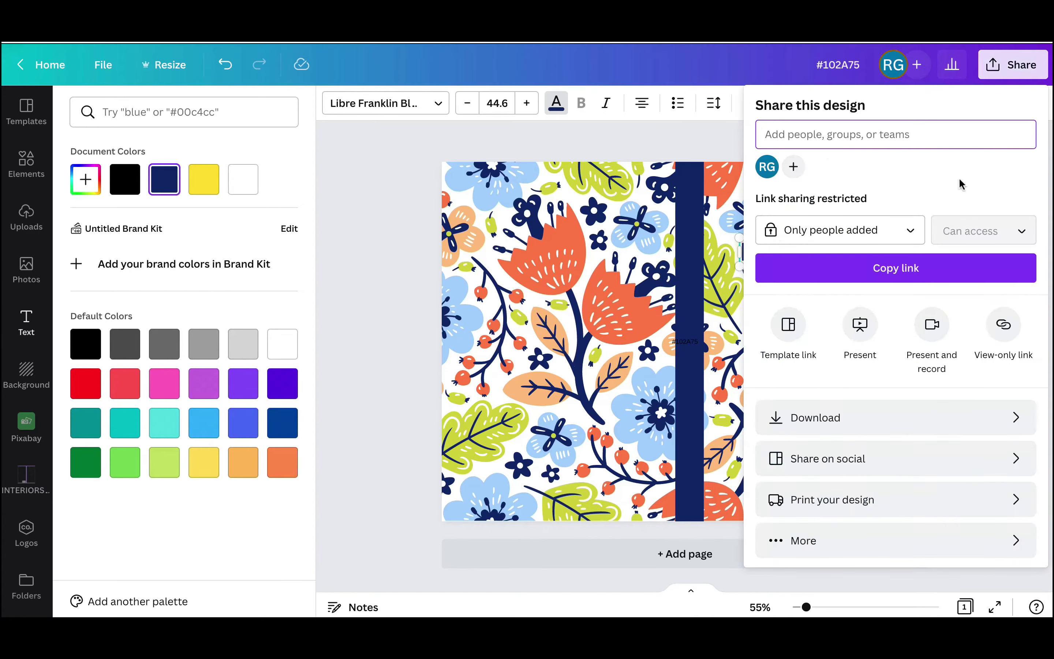
click(894, 418)
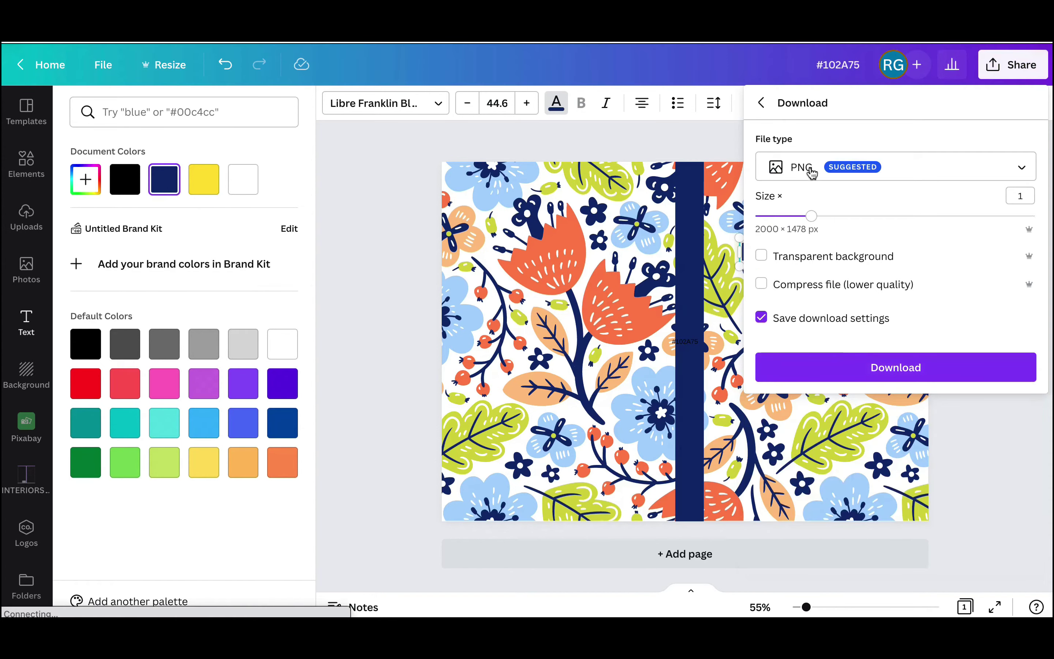
click(1021, 169)
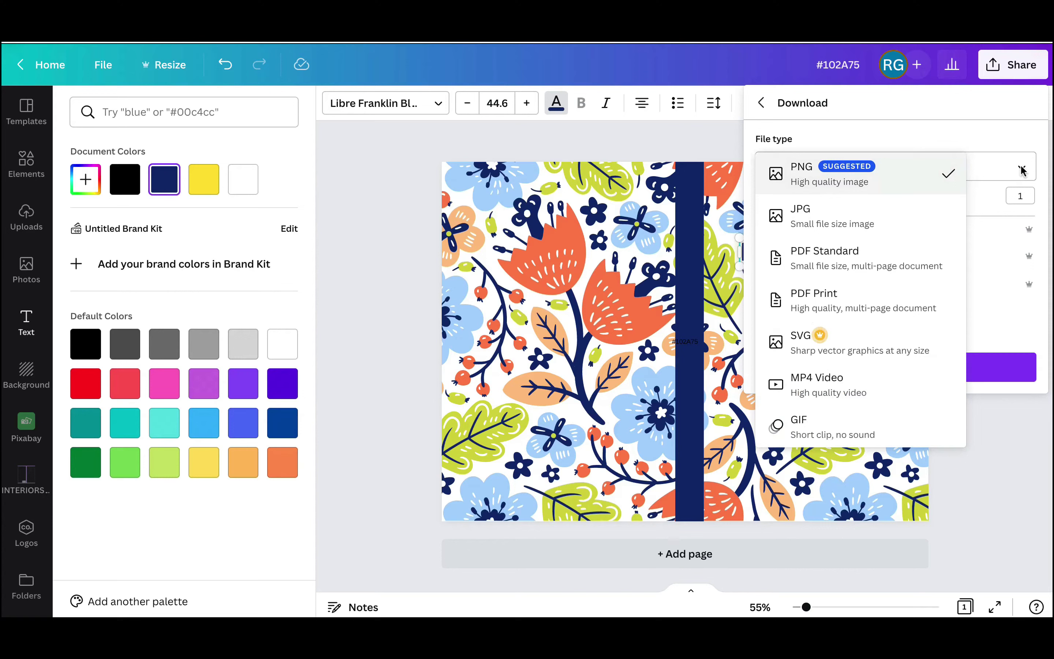
click(834, 300)
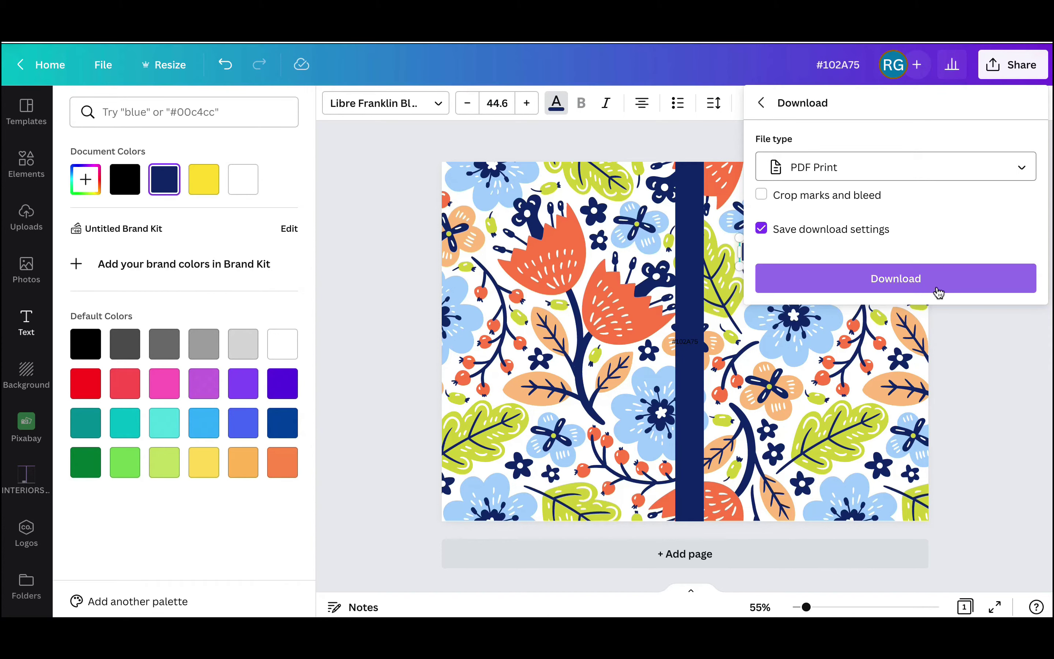
click(915, 280)
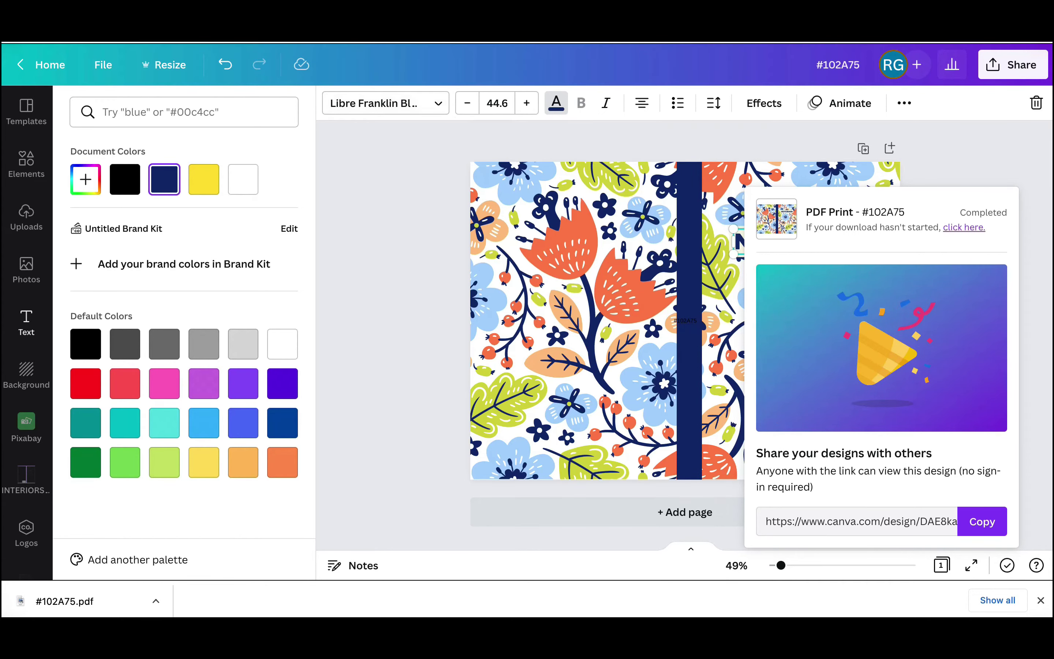
- Switch to the Book Bolt website and open its free Interior Wizard for no content book interiors
mouse_move(527, 43)
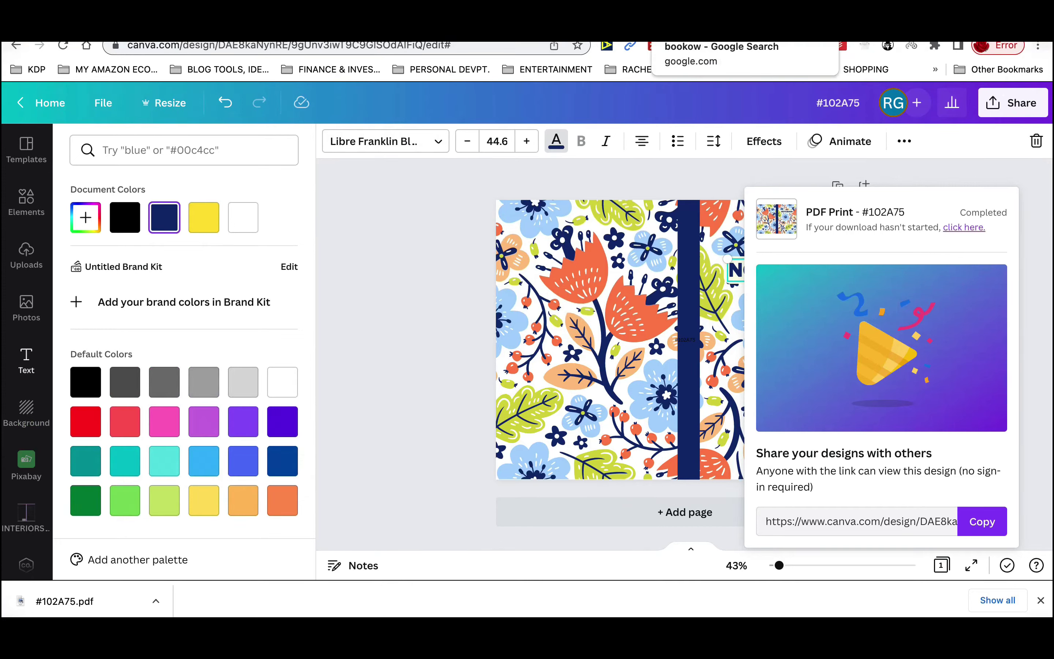
click(779, 30)
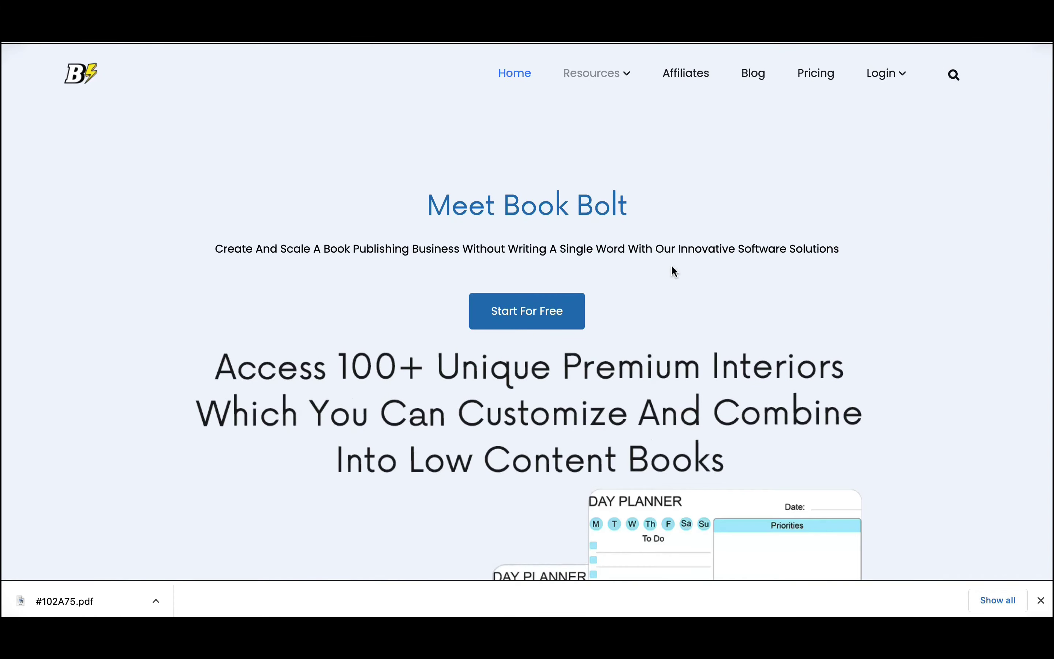
mouse_move(605, 69)
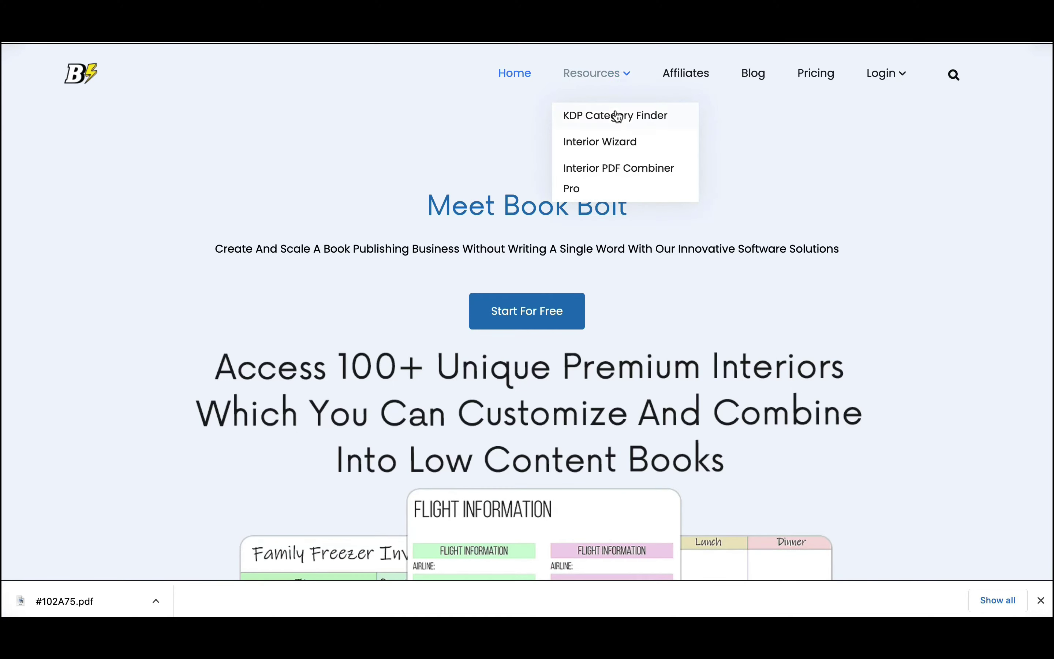
click(615, 147)
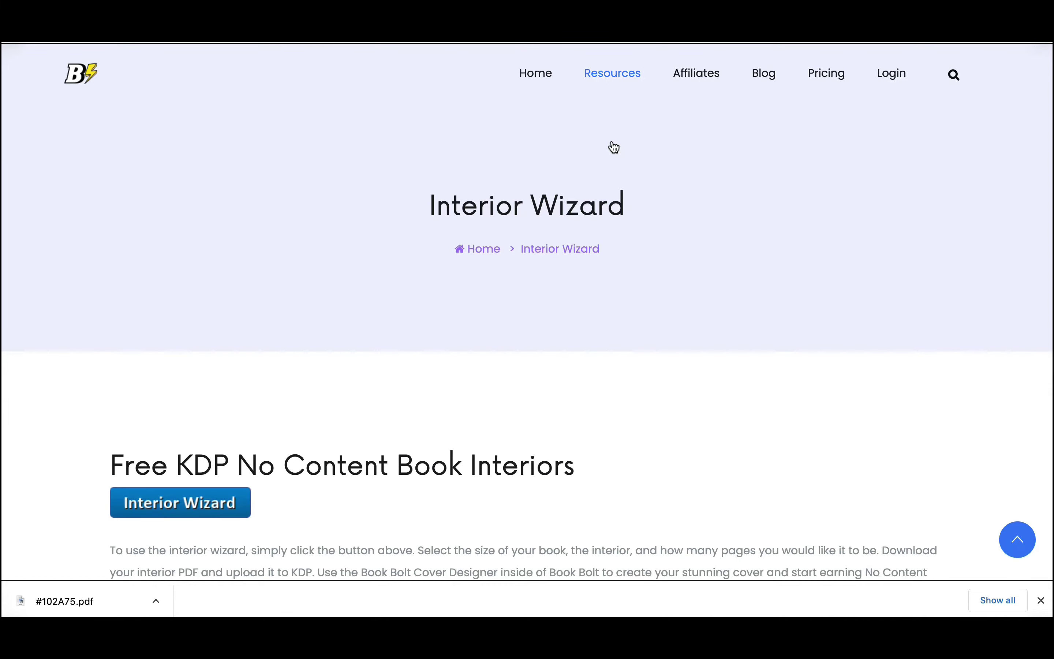
scroll(614, 148, down, 6)
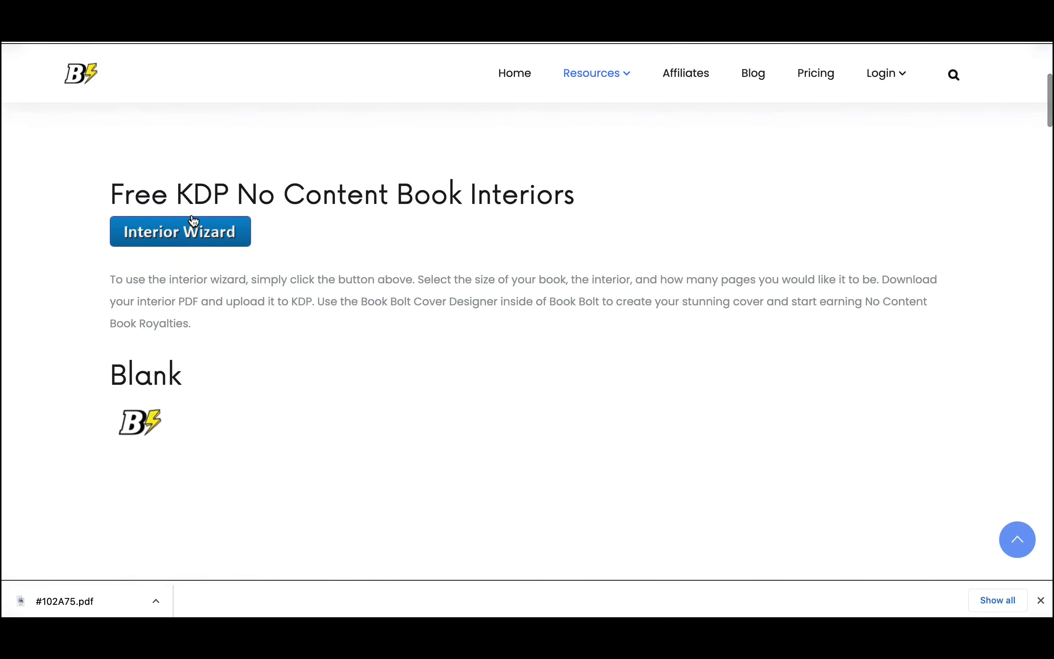
click(196, 238)
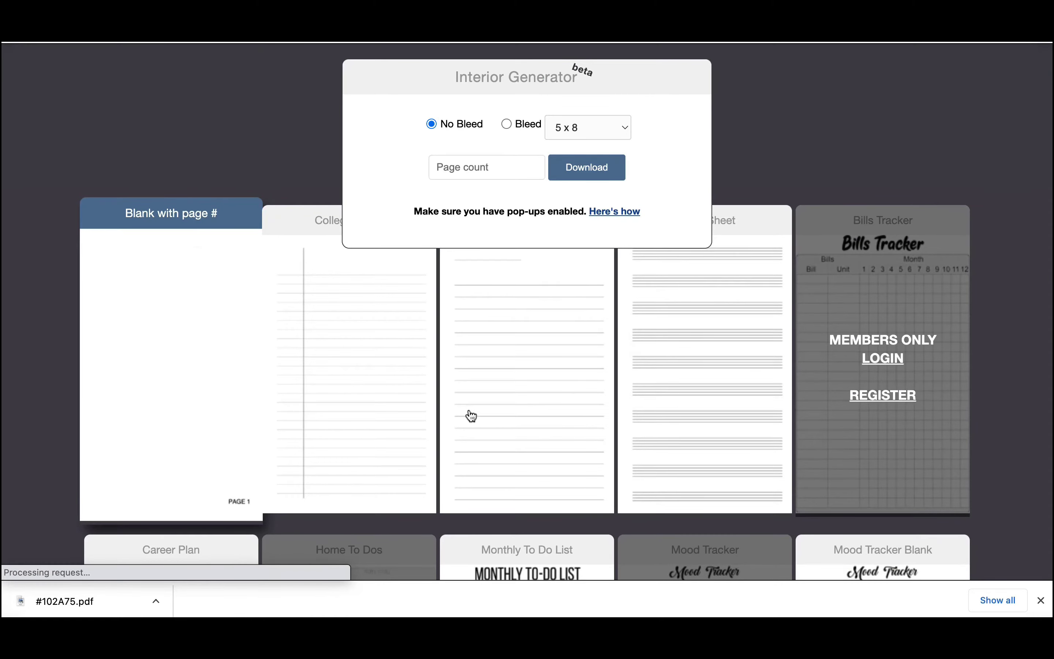
- Look through the available interior templates and set the interior's trim size to 6 x 9
scroll(469, 409, down, 10)
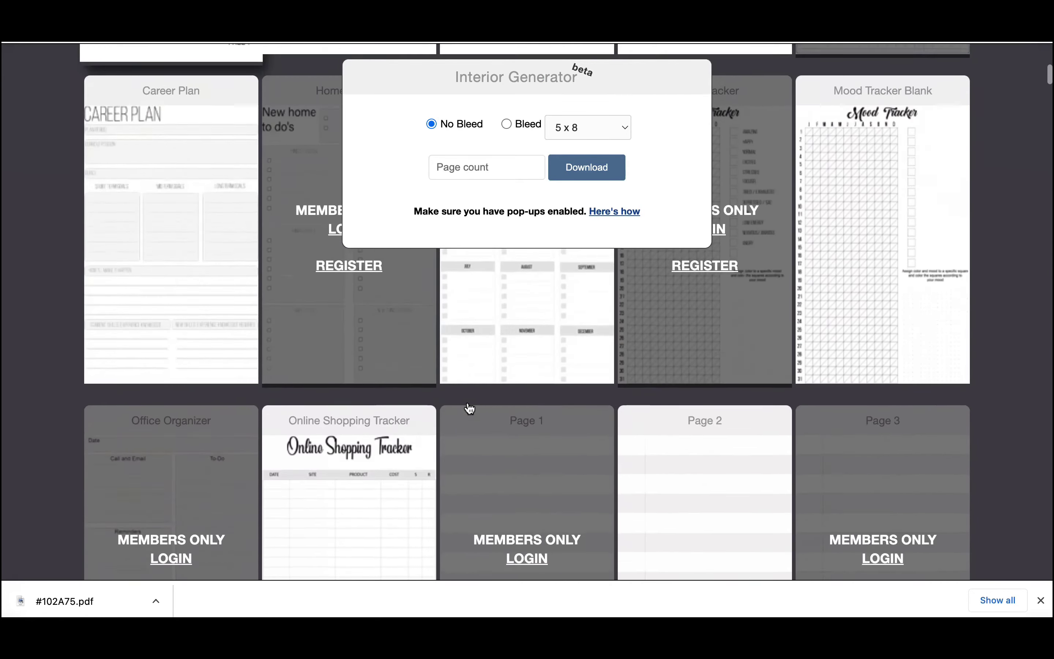
scroll(469, 407, up, 10)
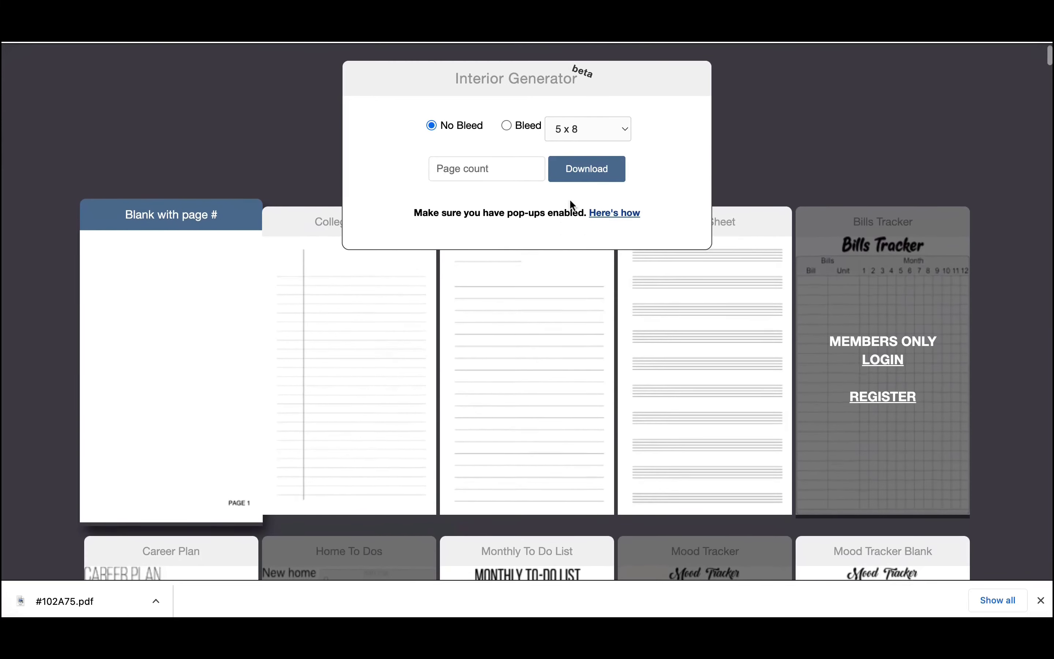
scroll(374, 440, down, 5)
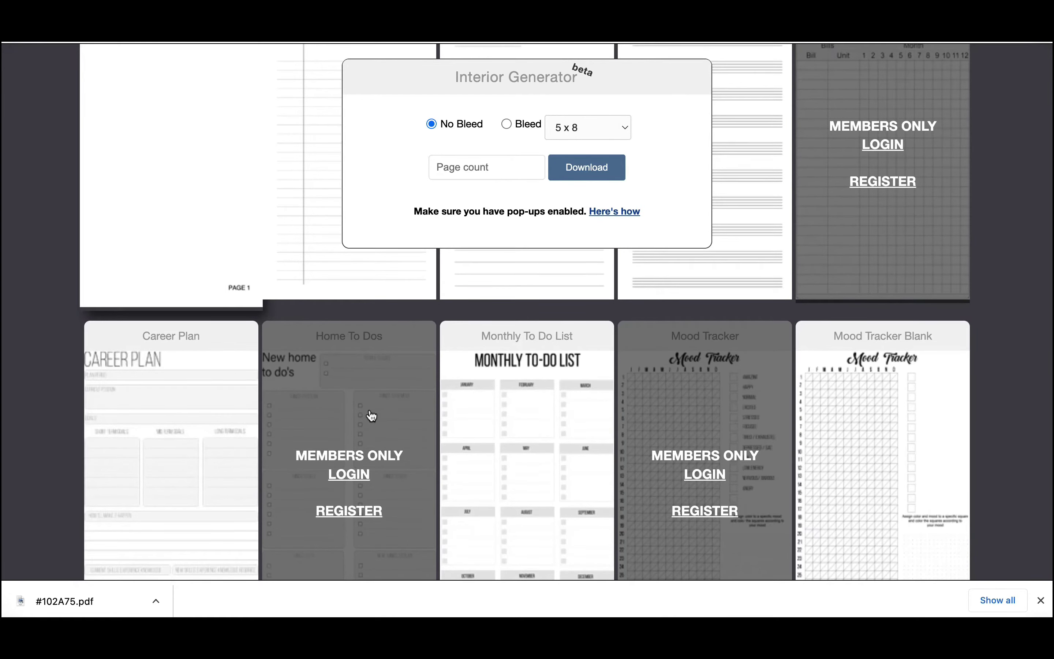
scroll(372, 415, up, 3)
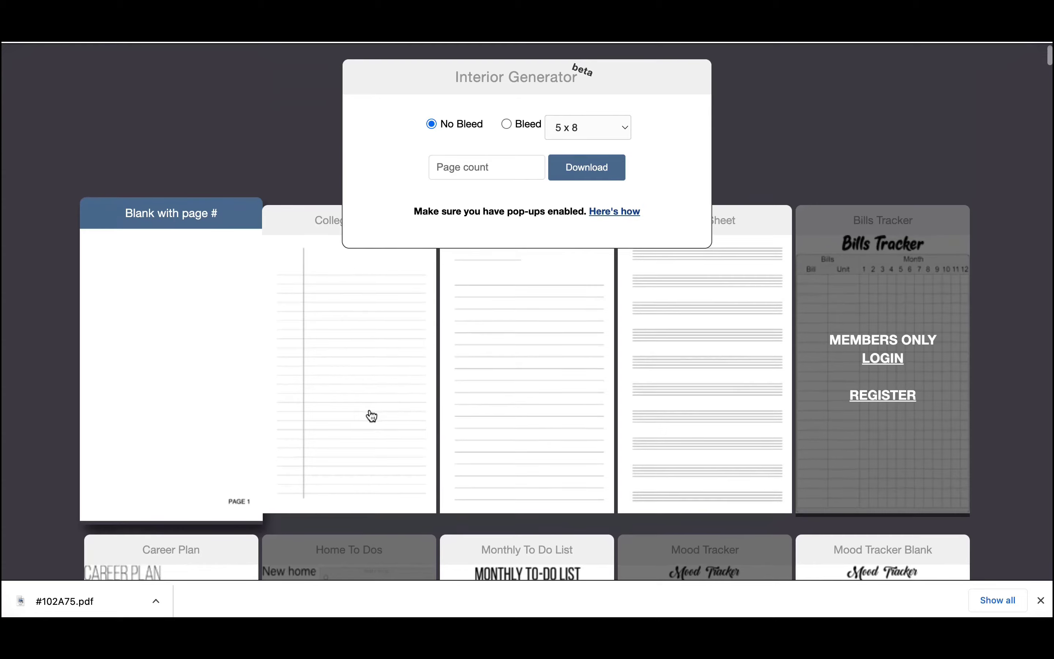
scroll(372, 416, down, 5)
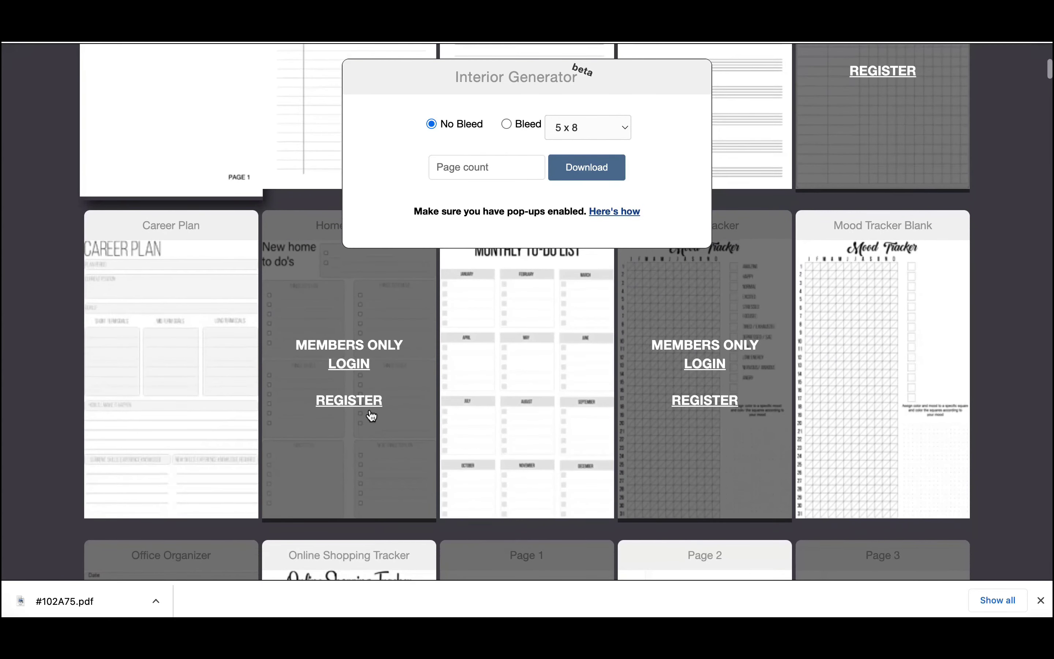
click(625, 129)
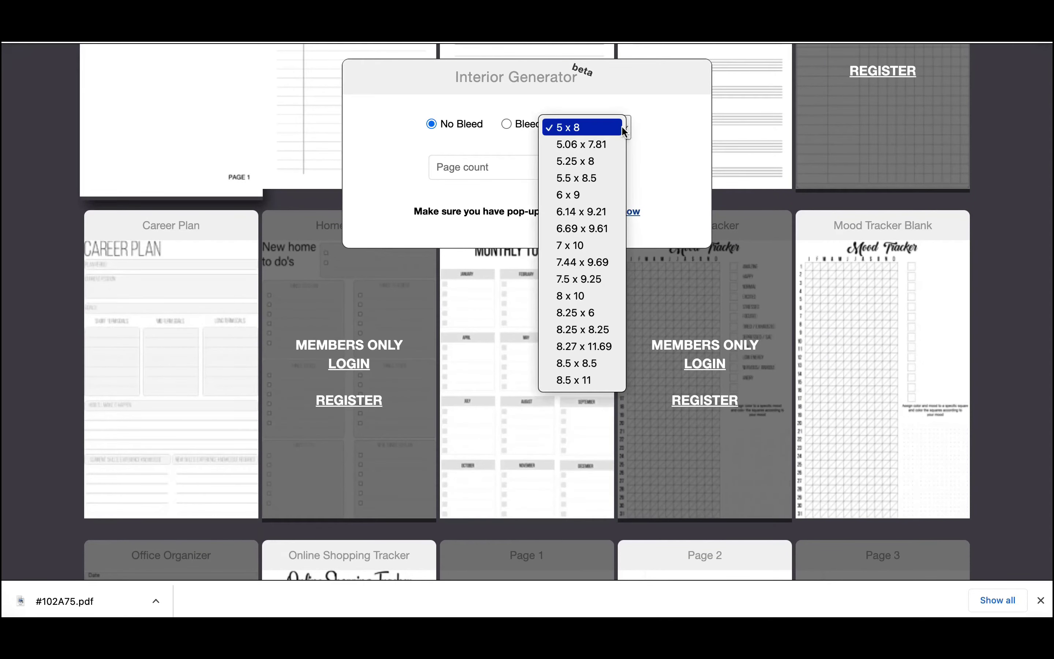
click(588, 195)
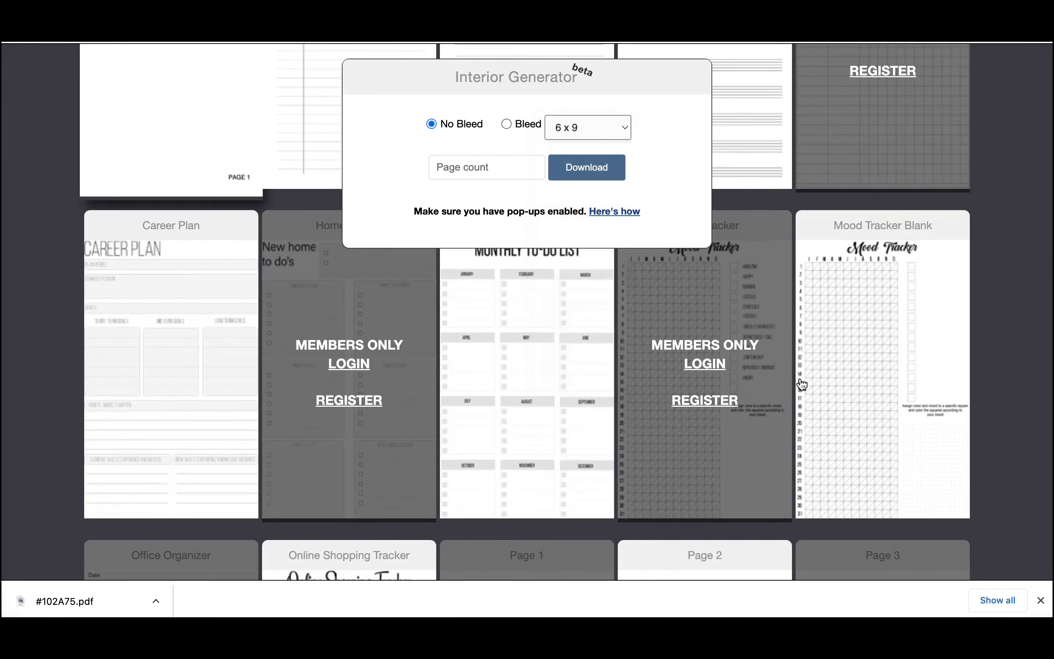
- Generate the lined Journal interior as a PDF with No Bleed and a page count of 120
scroll(769, 349, up, 4)
scroll(770, 348, up, 3)
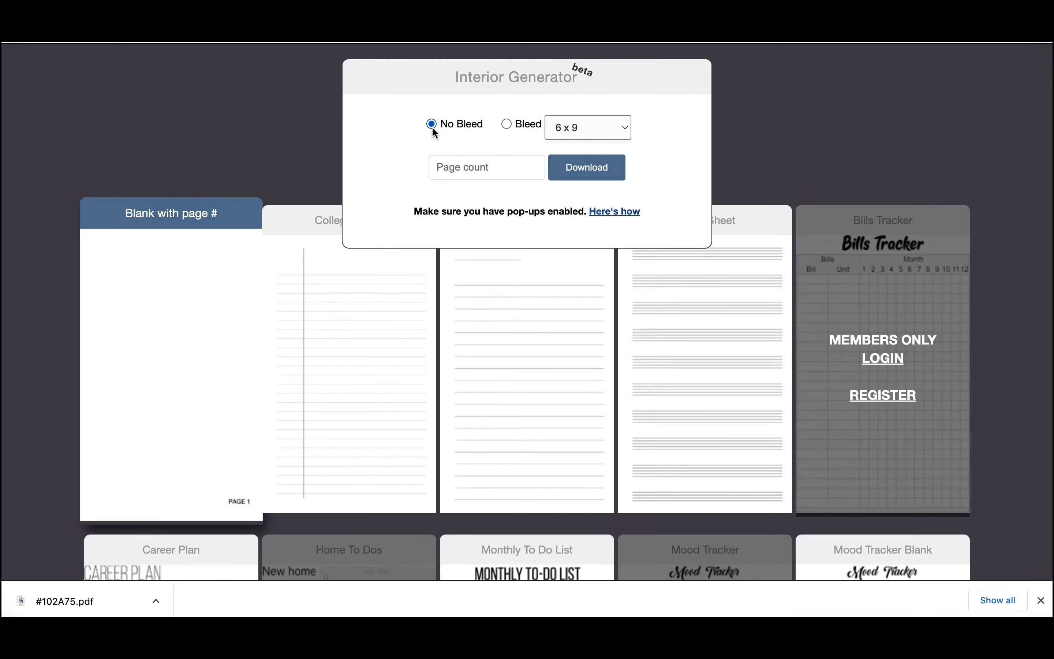
click(507, 124)
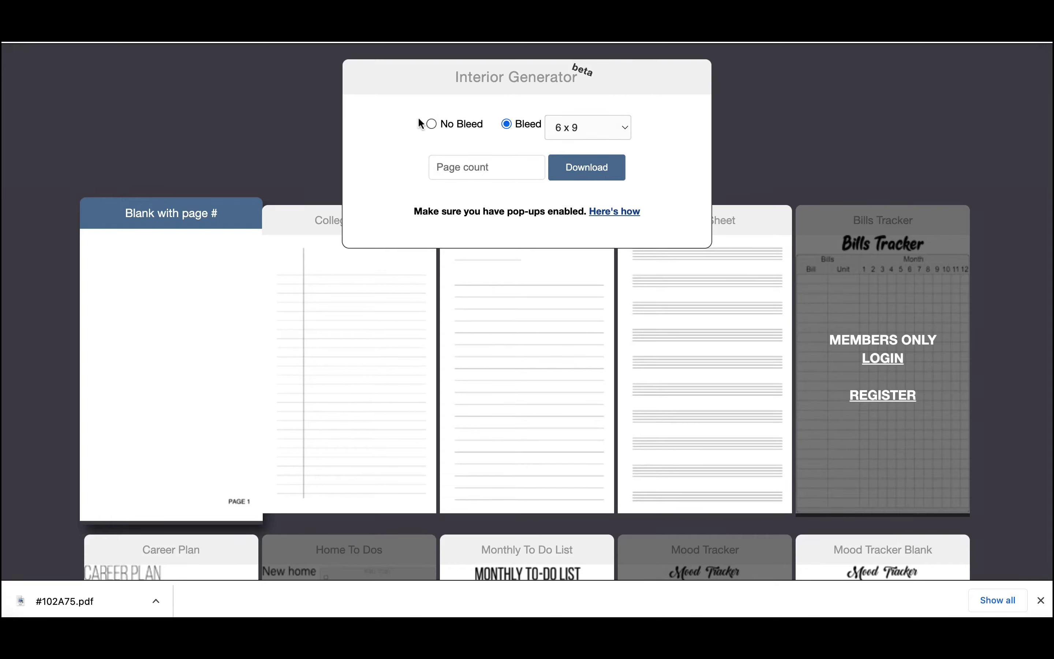
click(430, 123)
click(573, 173)
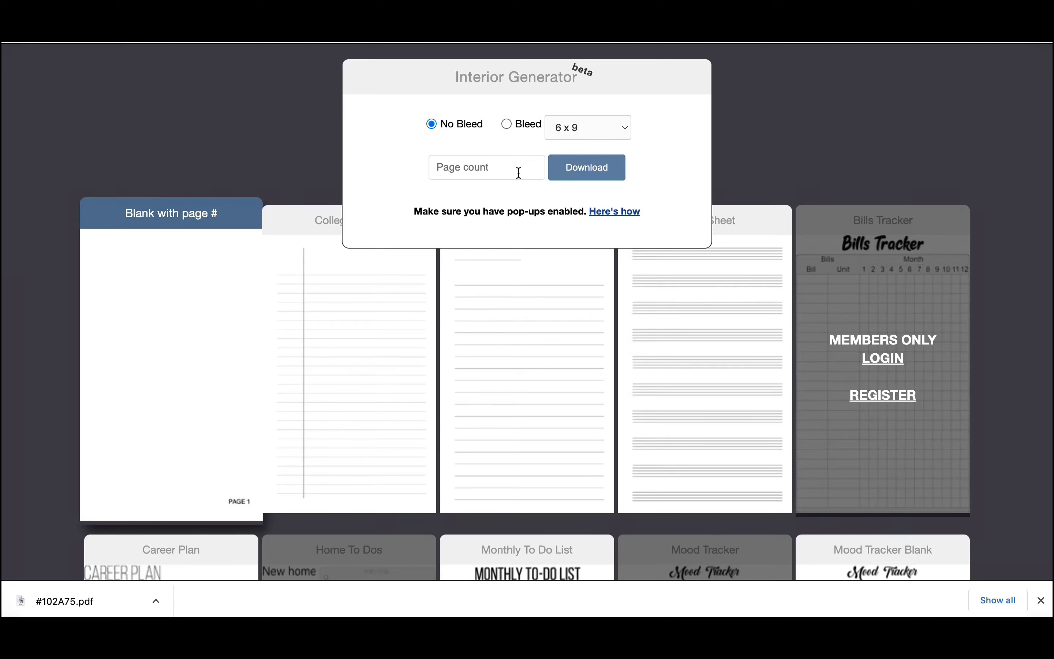
click(451, 172)
text(120)
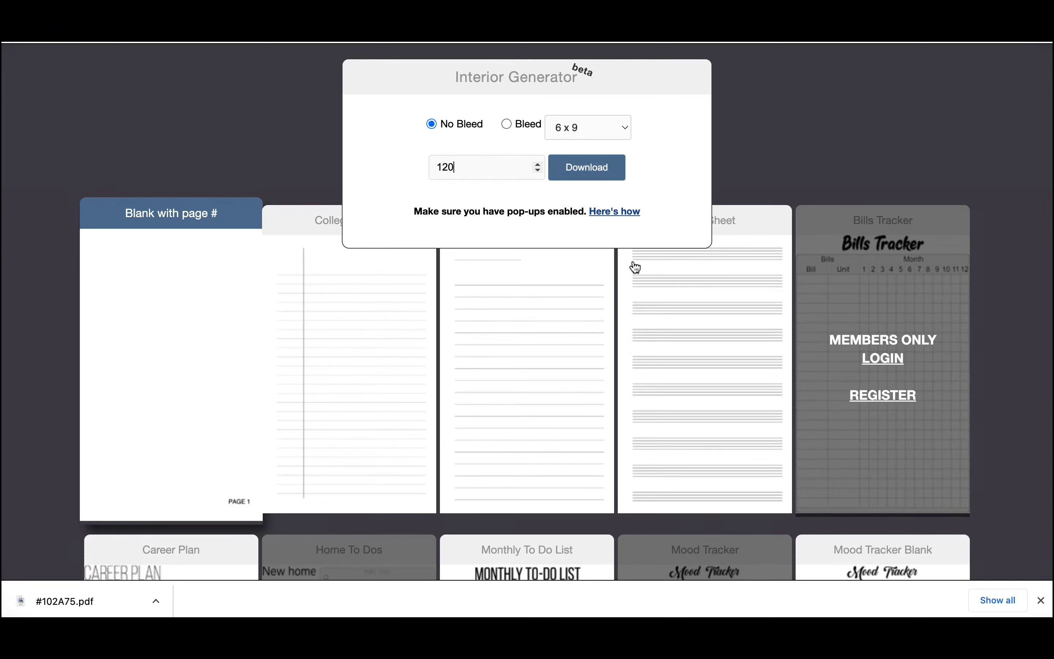
click(598, 170)
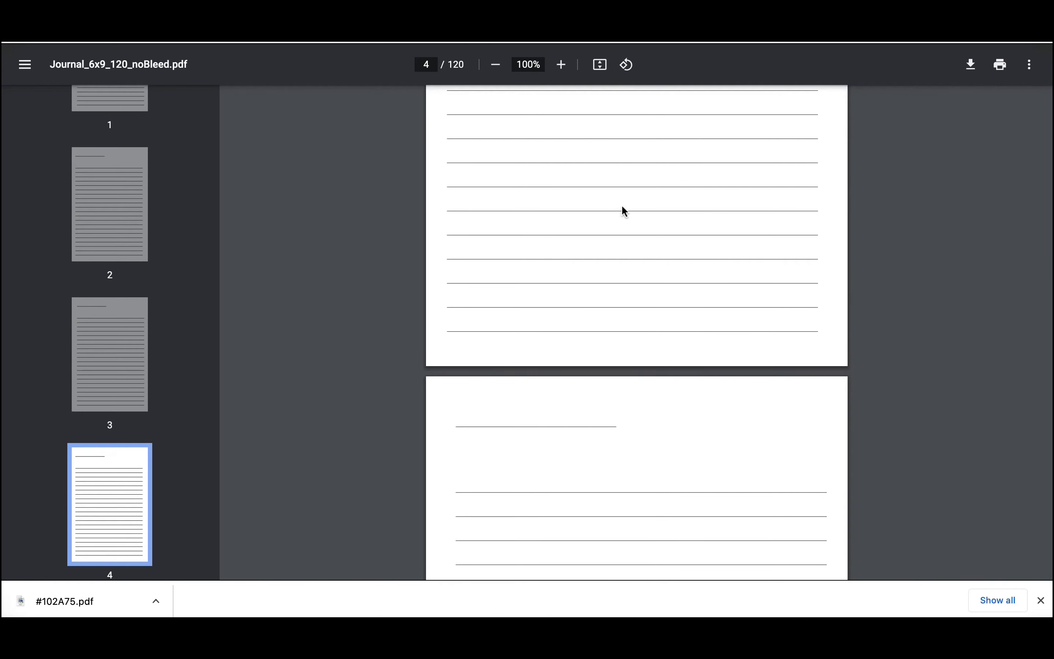
- Switch back to the floral notebook cover in Canva and dismiss its completed download message
mouse_move(747, 18)
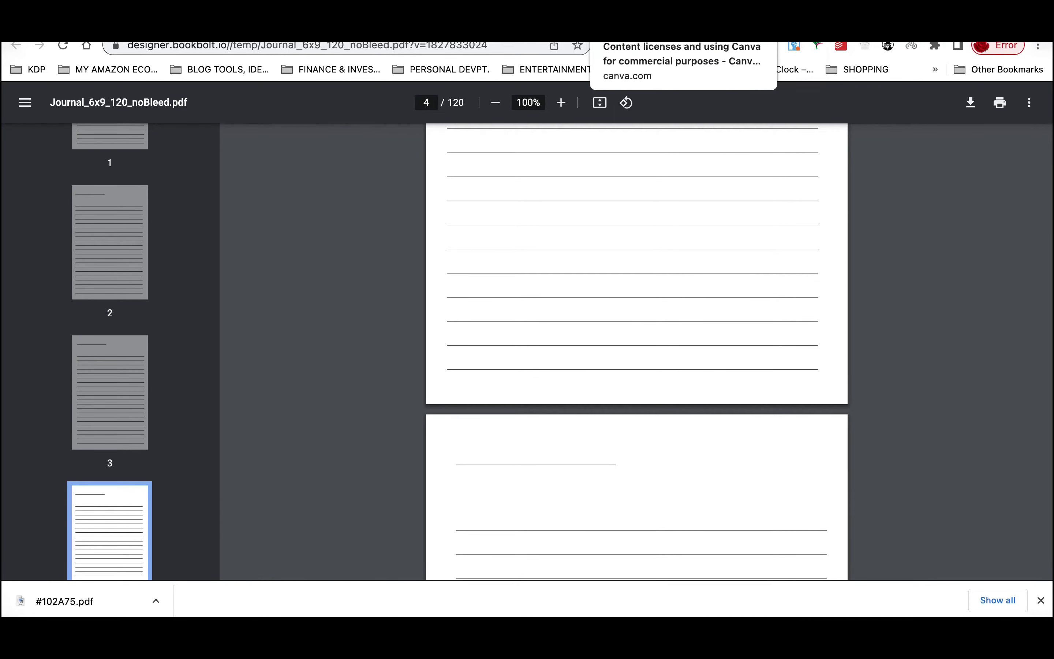
click(610, 35)
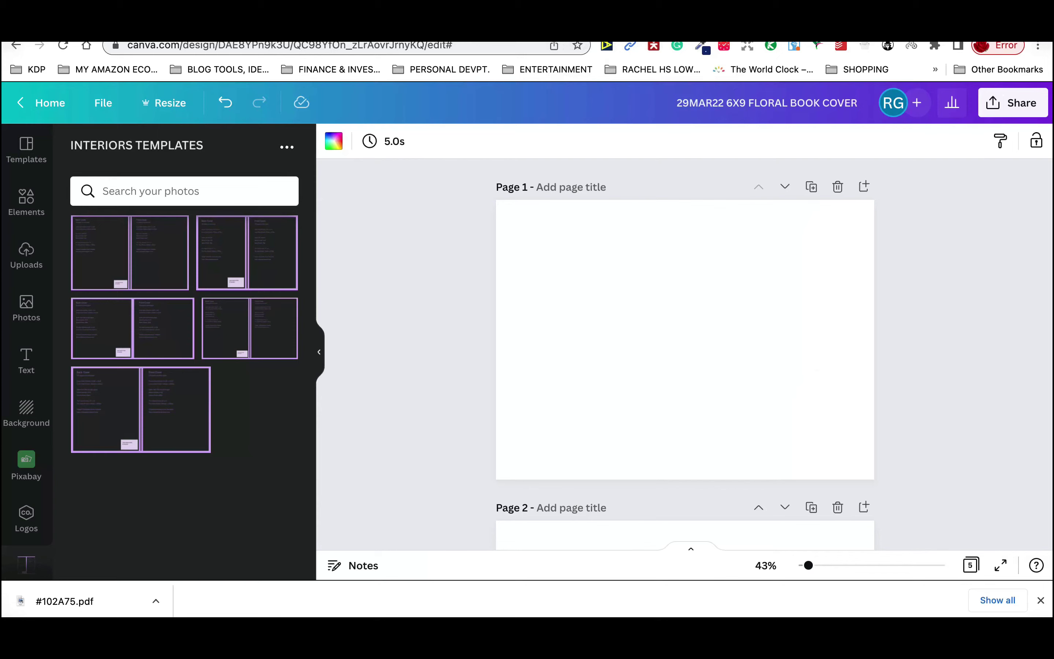
click(545, 26)
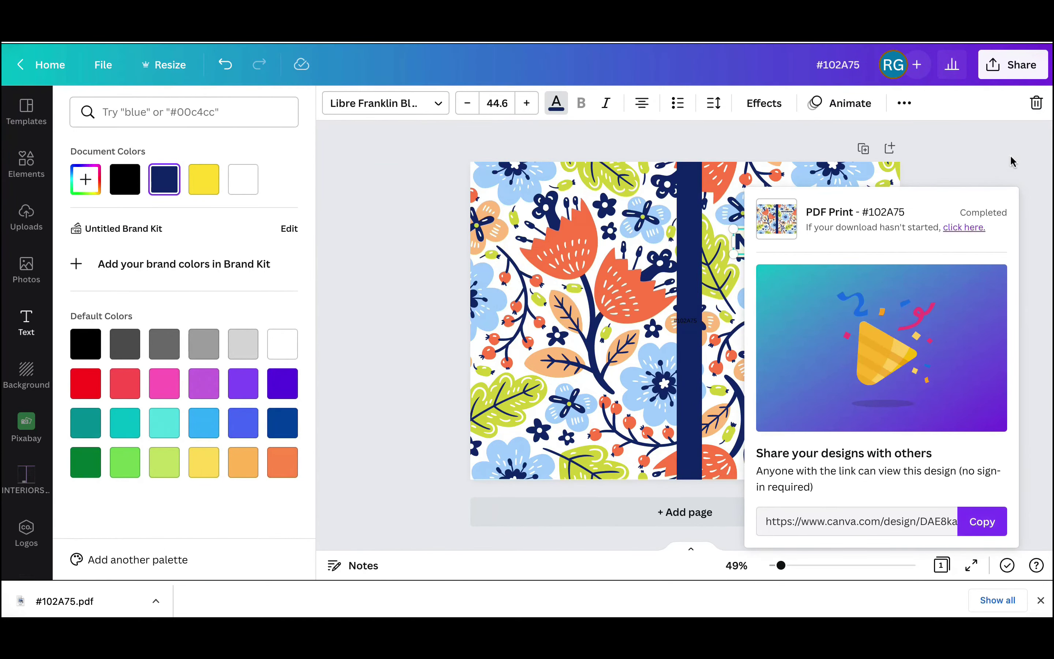
click(952, 148)
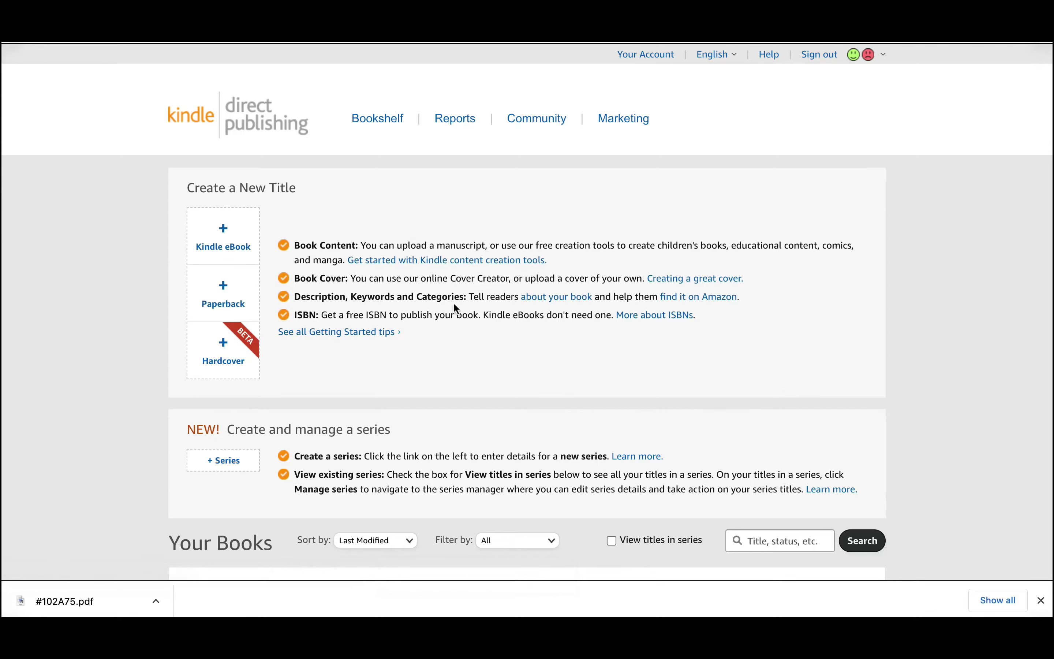
- Start a new paperback title in Kindle Direct Publishing, keeping English as its primary language
click(216, 295)
scroll(416, 145, down, 3)
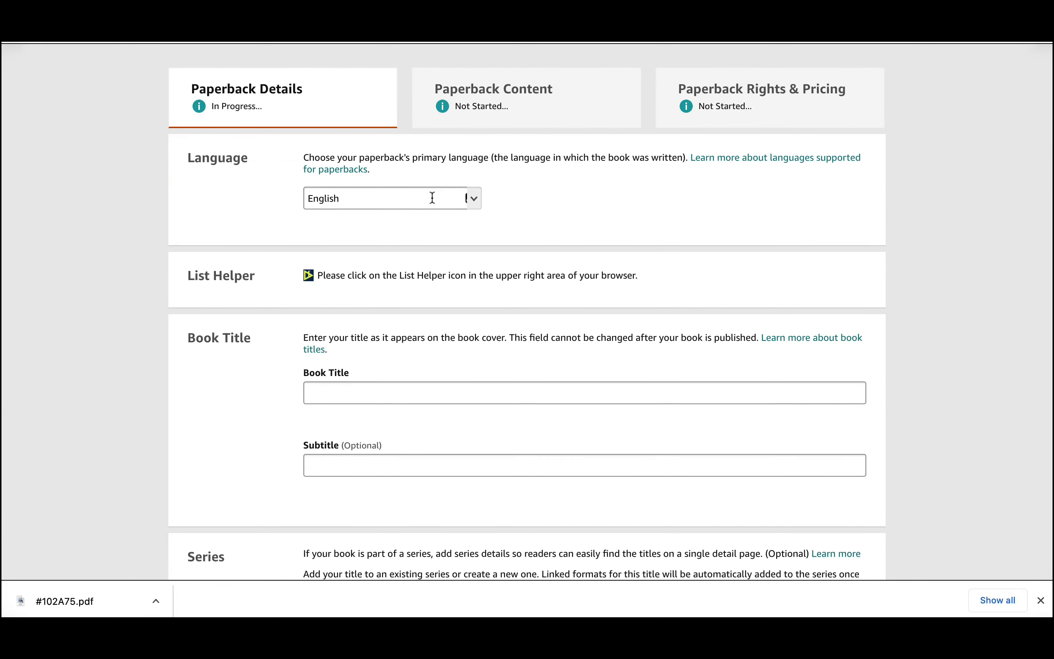
scroll(488, 212, down, 2)
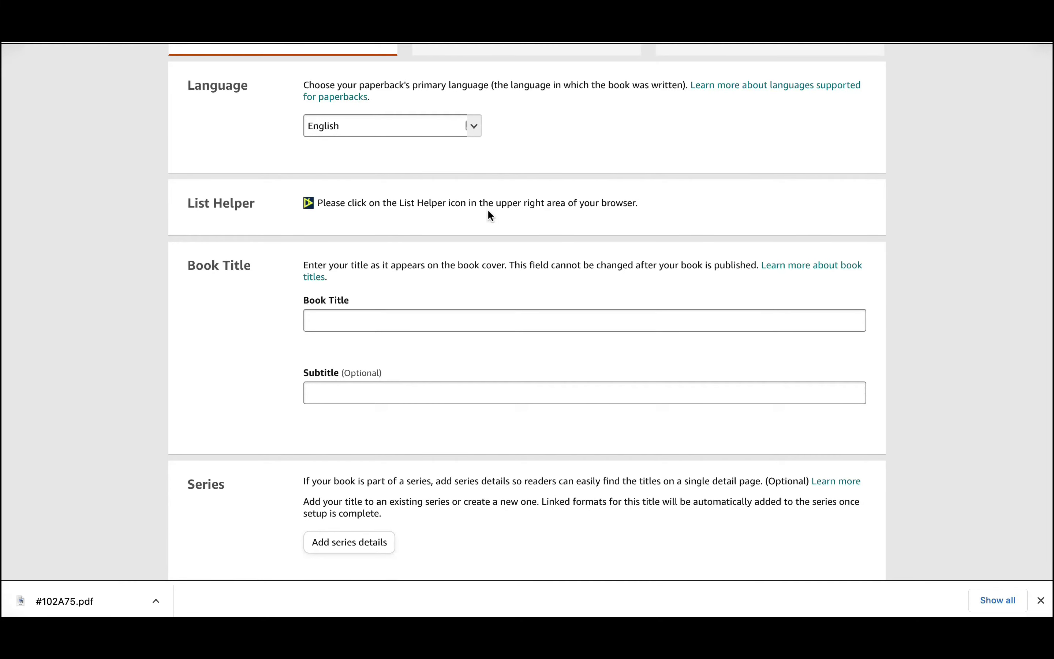
click(475, 127)
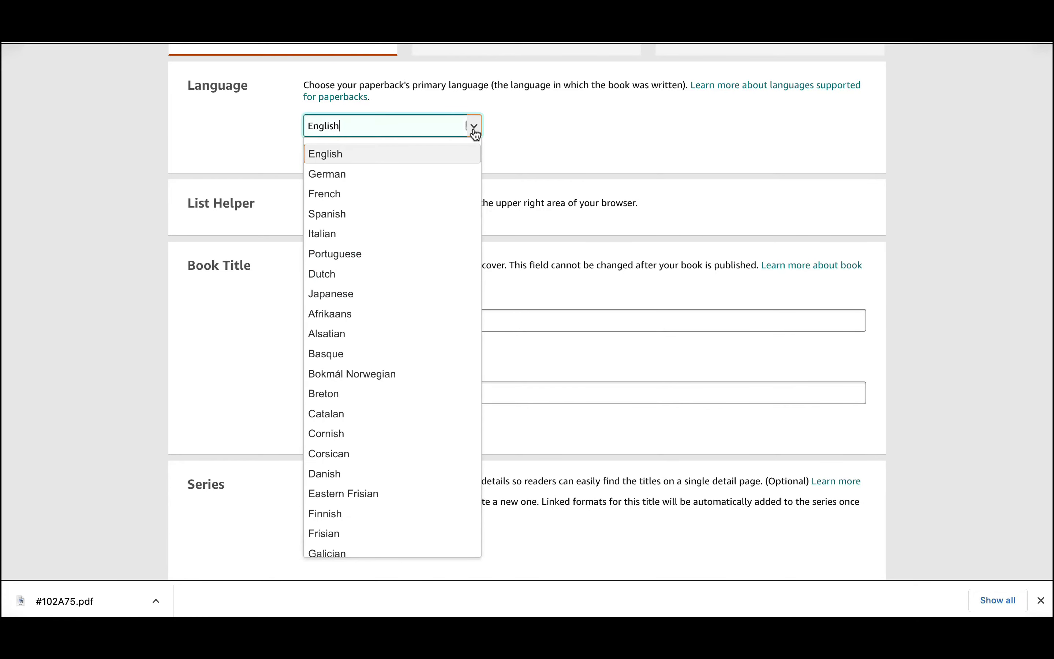
click(509, 123)
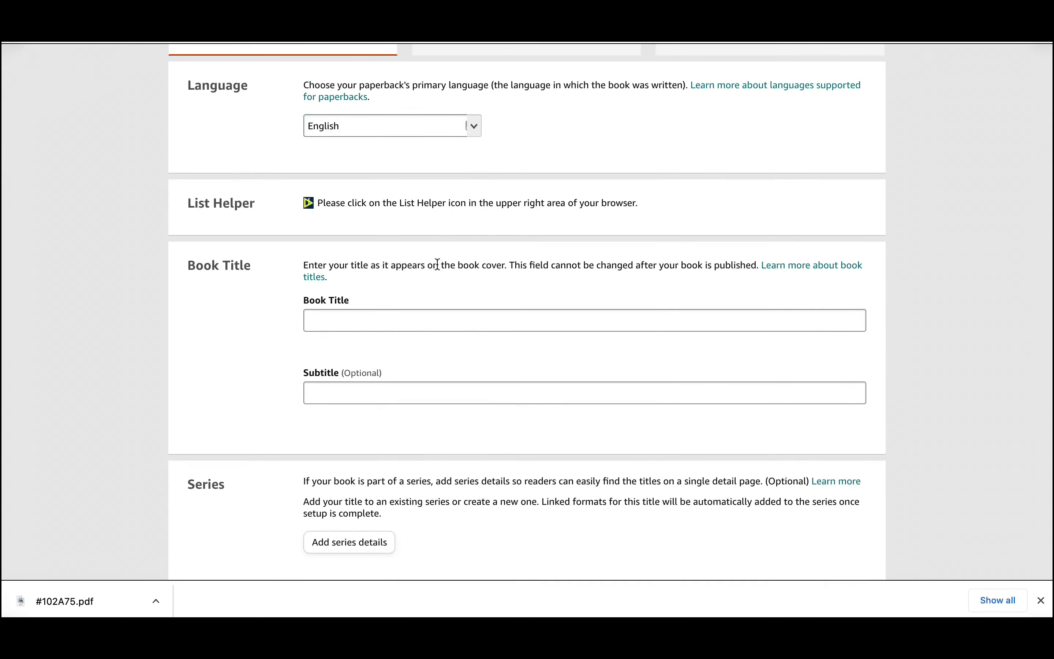
- Enter Notebook as the book title, checking it against the title on the Canva cover
scroll(441, 268, down, 2)
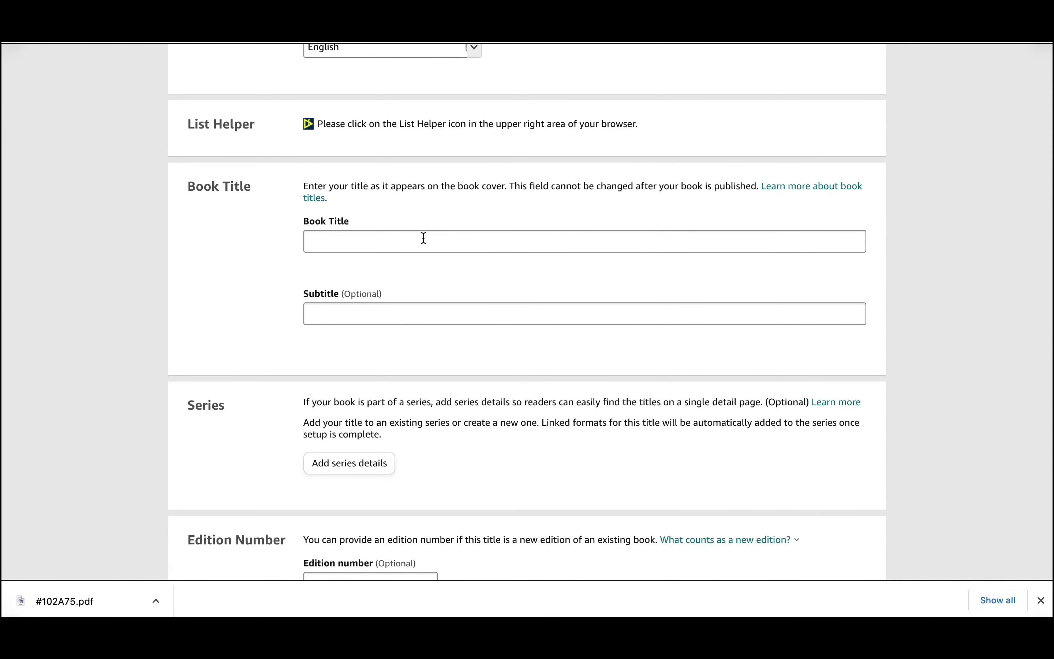
click(424, 235)
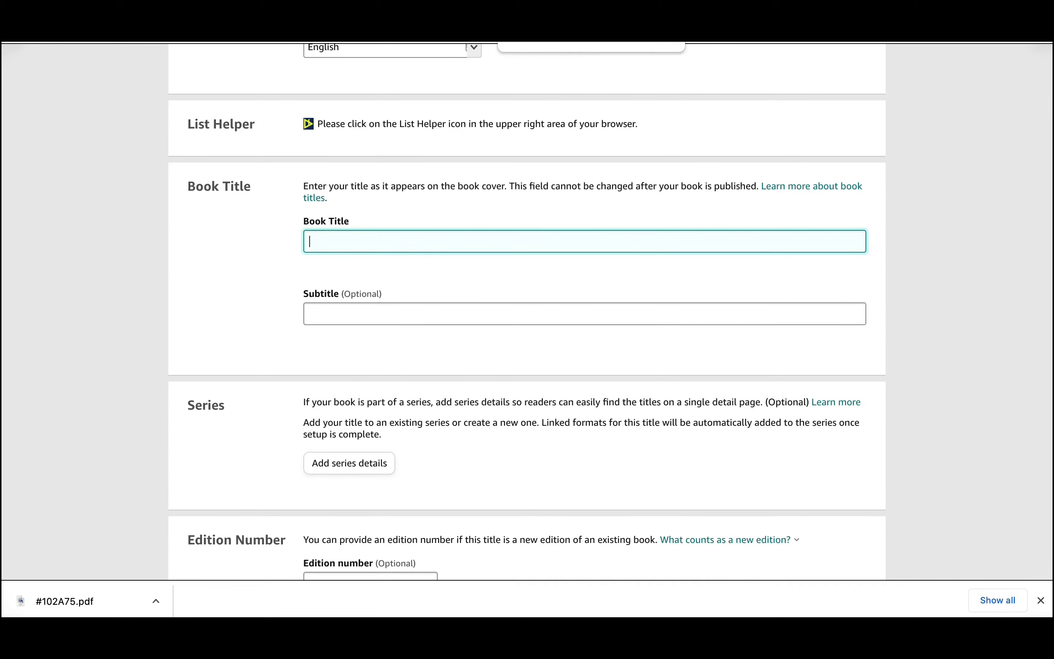
key(ctrl+Tab)
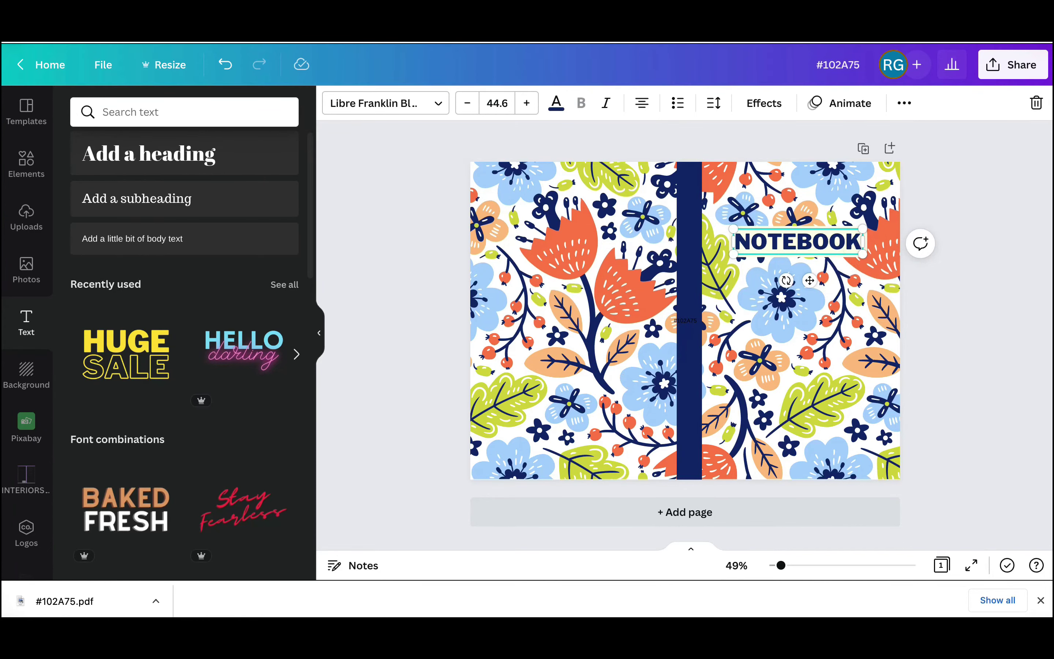
key(ctrl+shift+Tab)
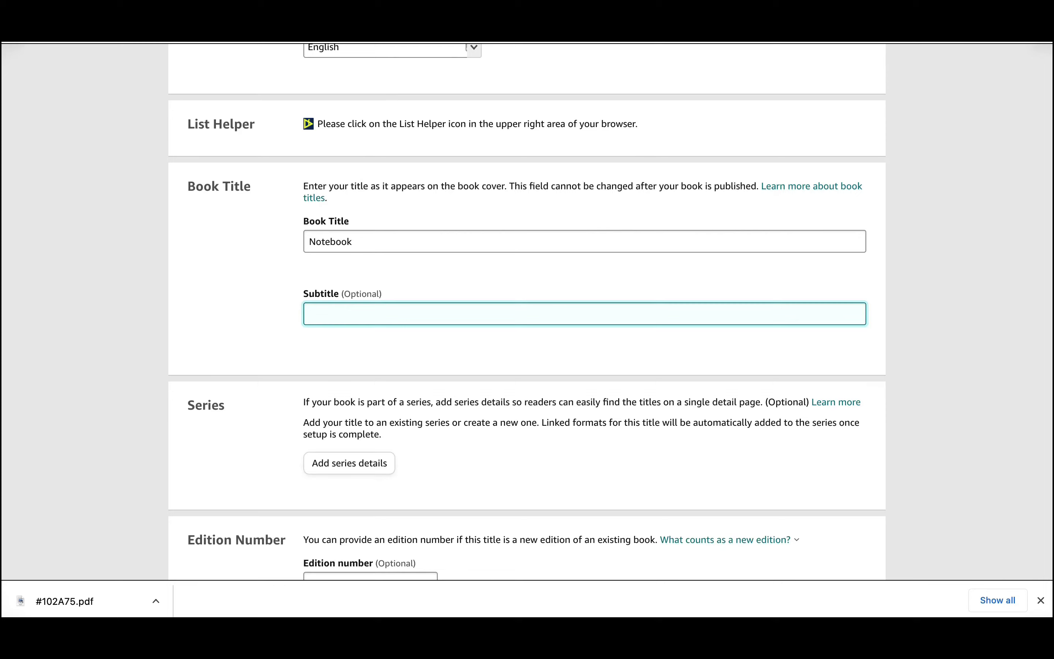
- Switch to the KDP KEYWORDS document and capitalise the first word of the subtitle as Floral
key(ctrl+Tab)
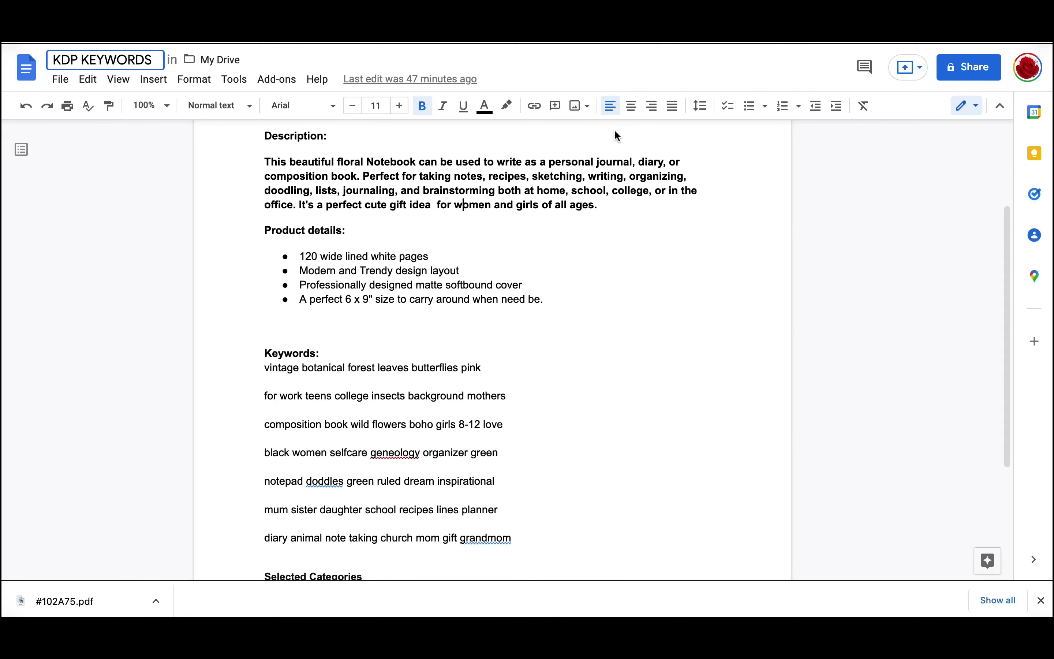
scroll(377, 231, up, 3)
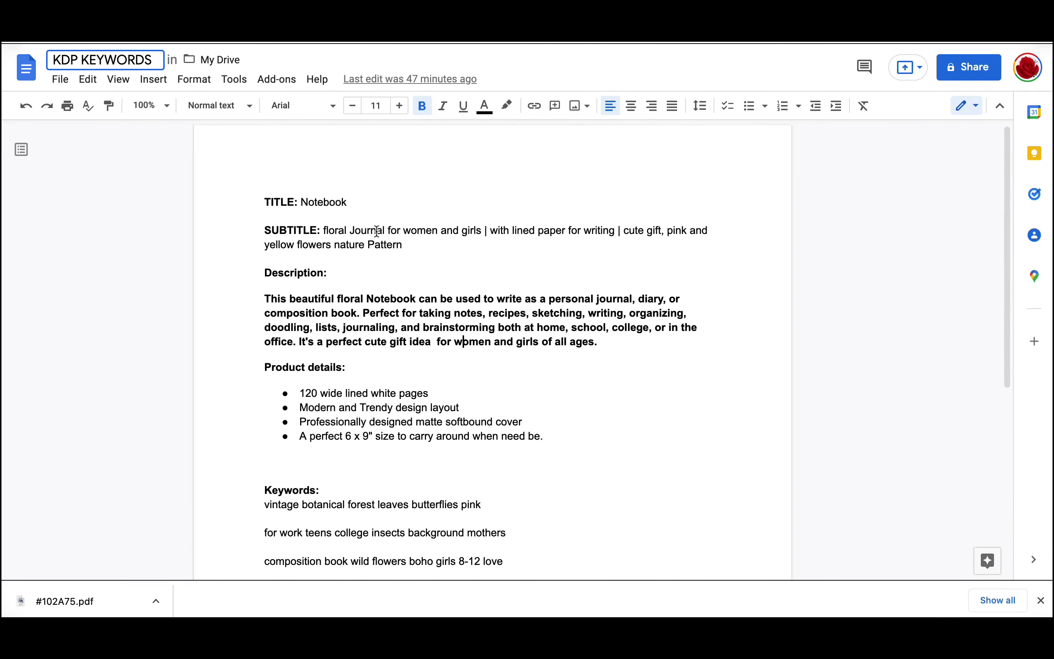
click(325, 235)
key(Delete)
text(F)
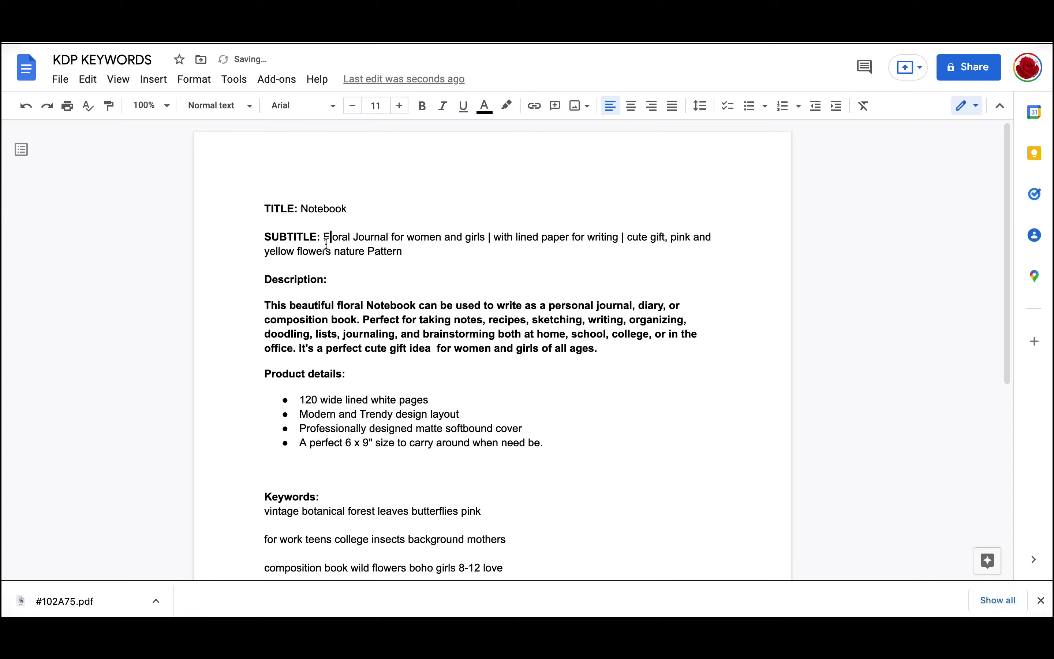
- Copy the full subtitle text from the keywords document into the Subtitle field of the KDP paperback details
drag(324, 238, 403, 252)
click(406, 249)
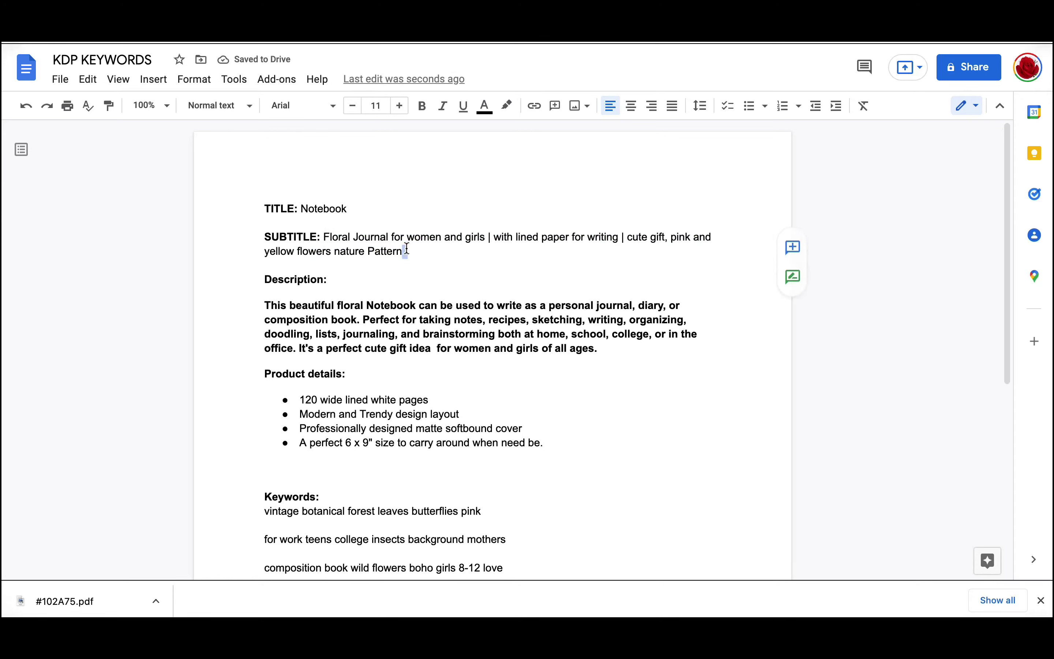
drag(325, 238, 430, 245)
key(ctrl+c)
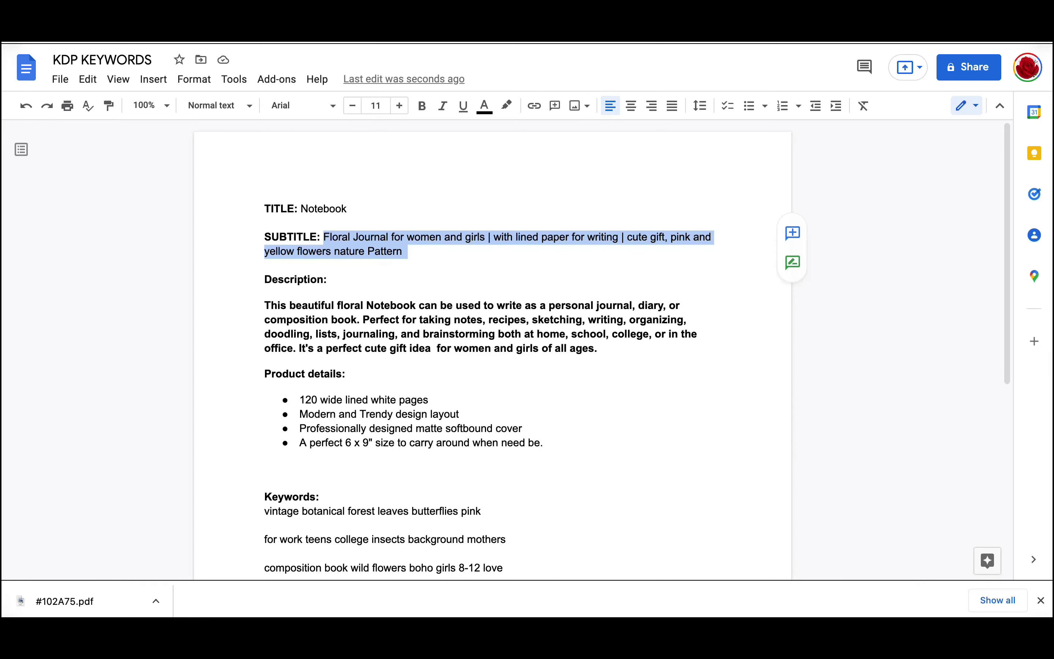
key(ctrl+Tab)
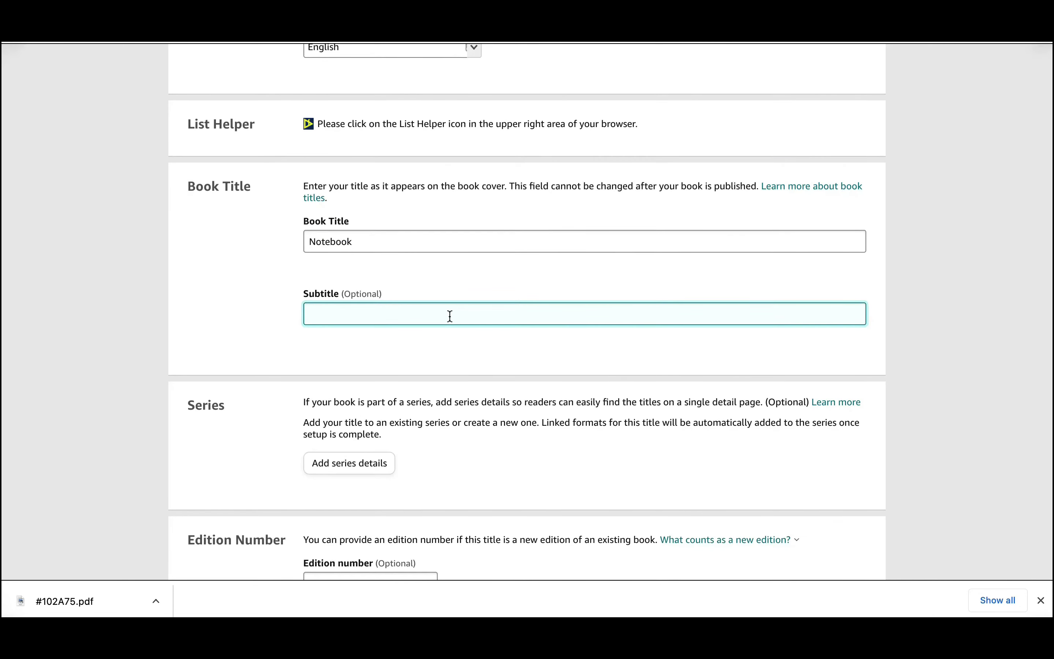
key(ctrl+v)
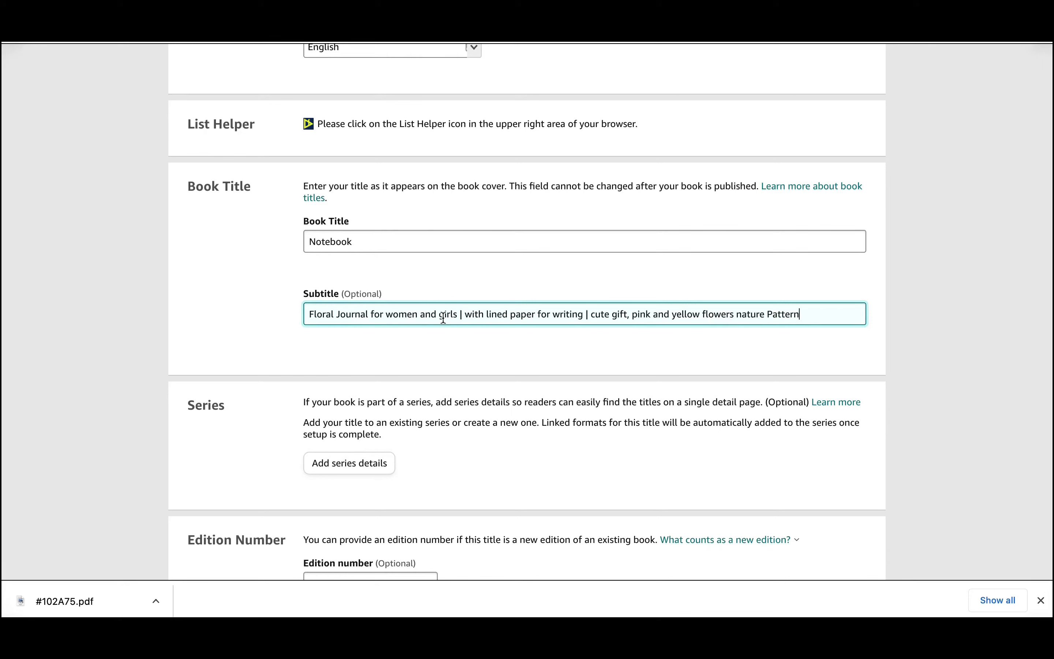
- Remove both vertical bar separators from the subtitle, after girls and after writing, leaving single spaces between the words
click(465, 314)
key(BackSpace)
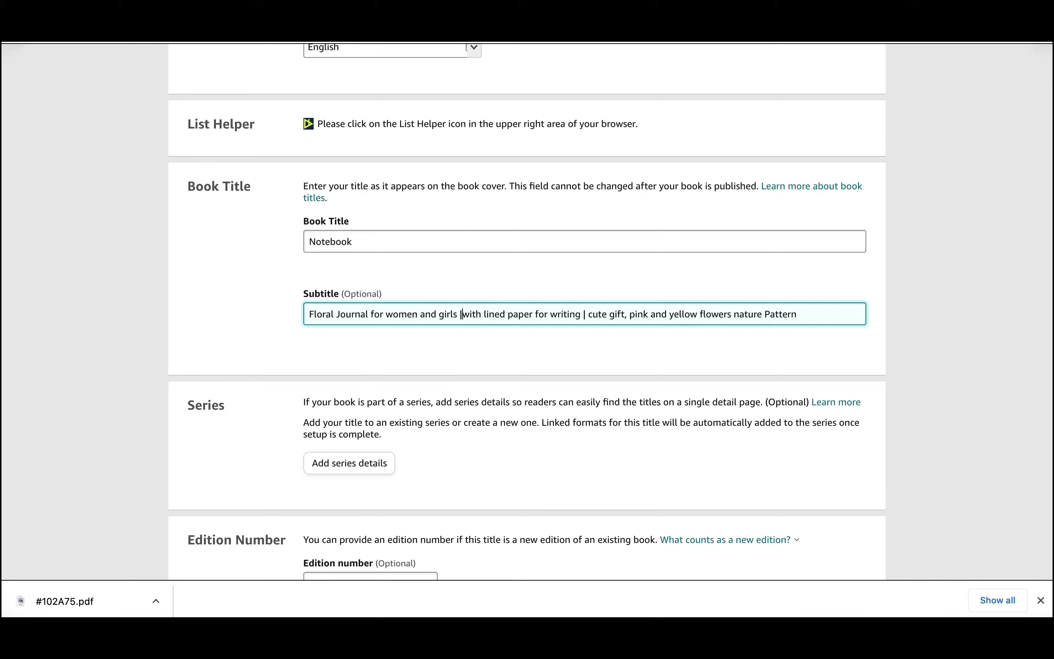
key(BackSpace)
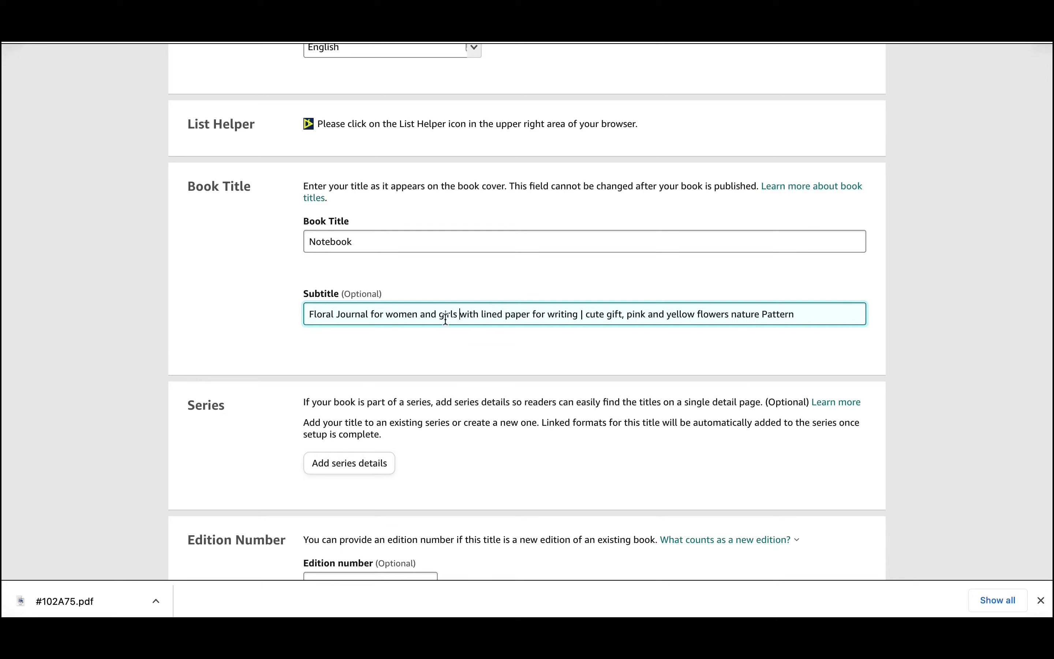
key(Home)
key(Delete)
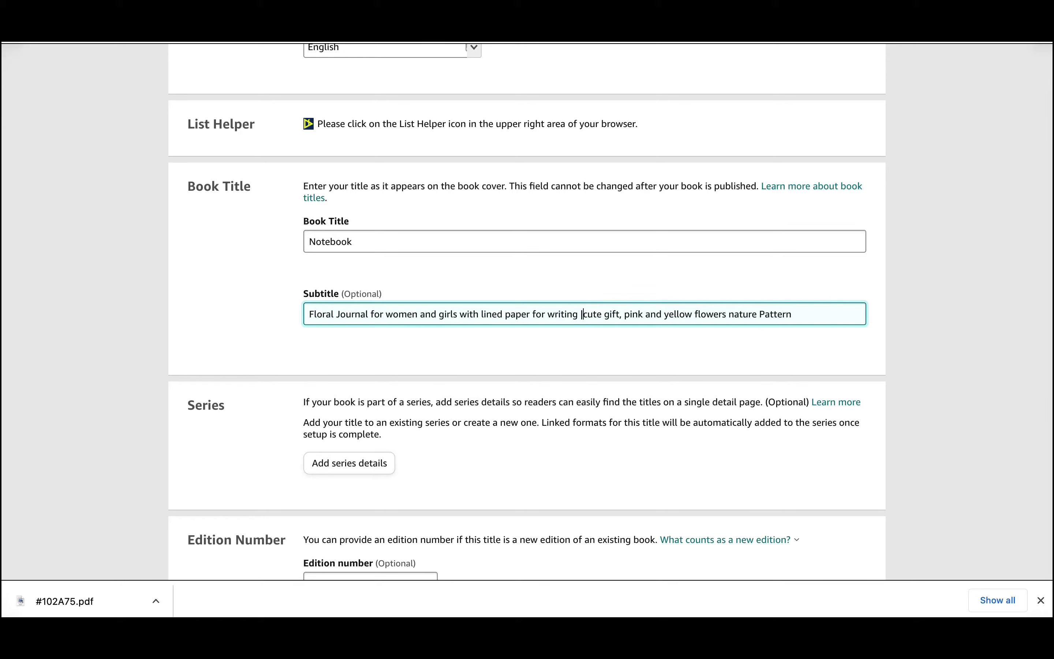
key(BackSpace)
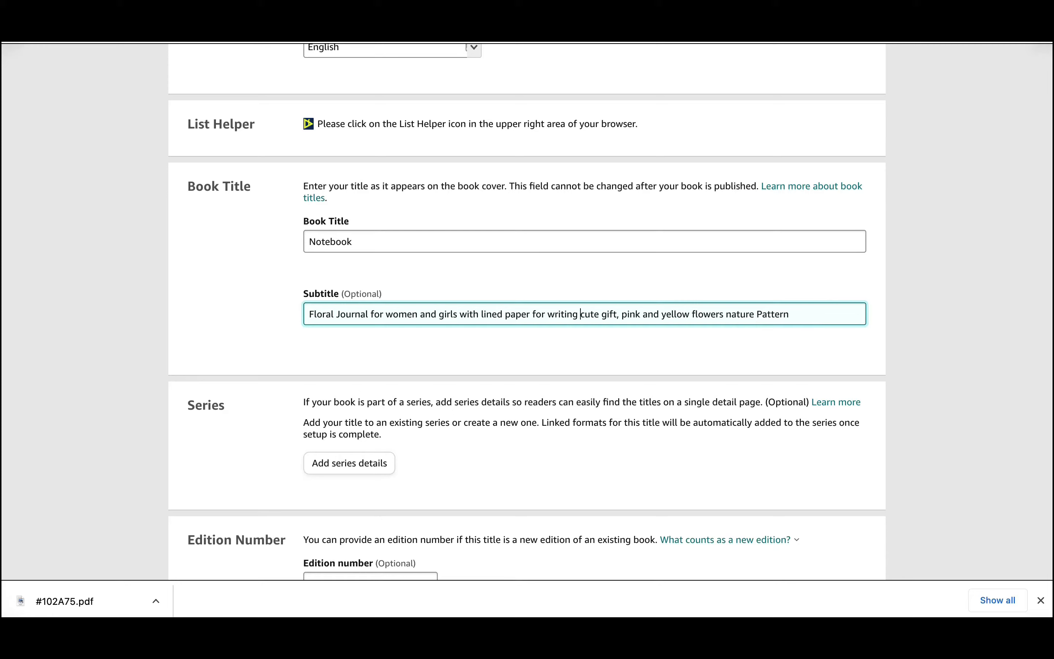
- Switch to Amazon and enter notebook as a search term within the Books department
key(ctrl+Tab)
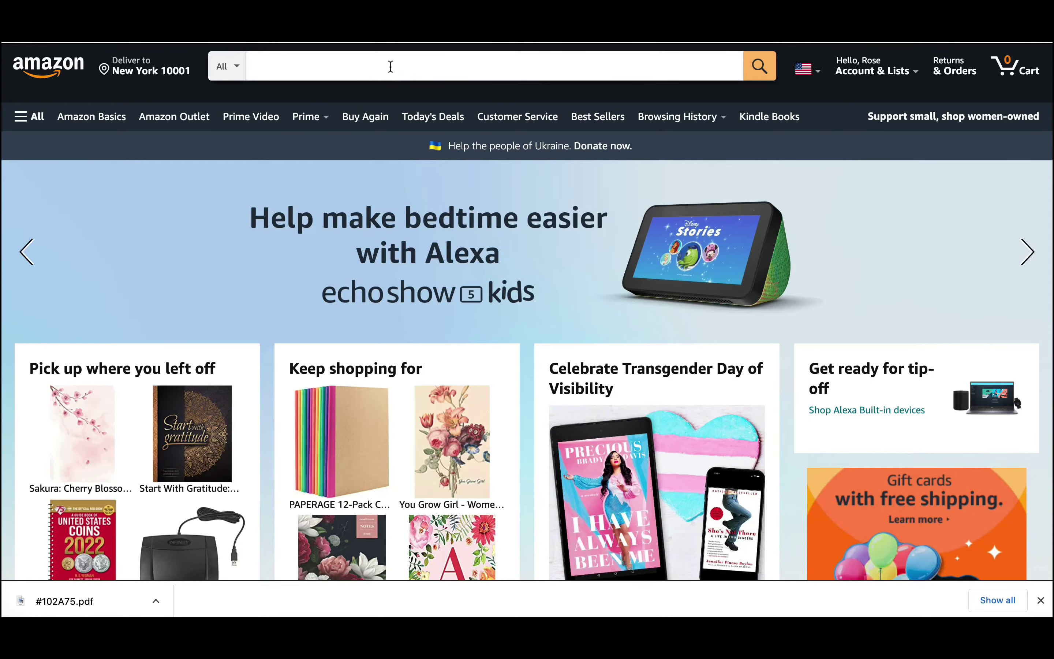
click(342, 62)
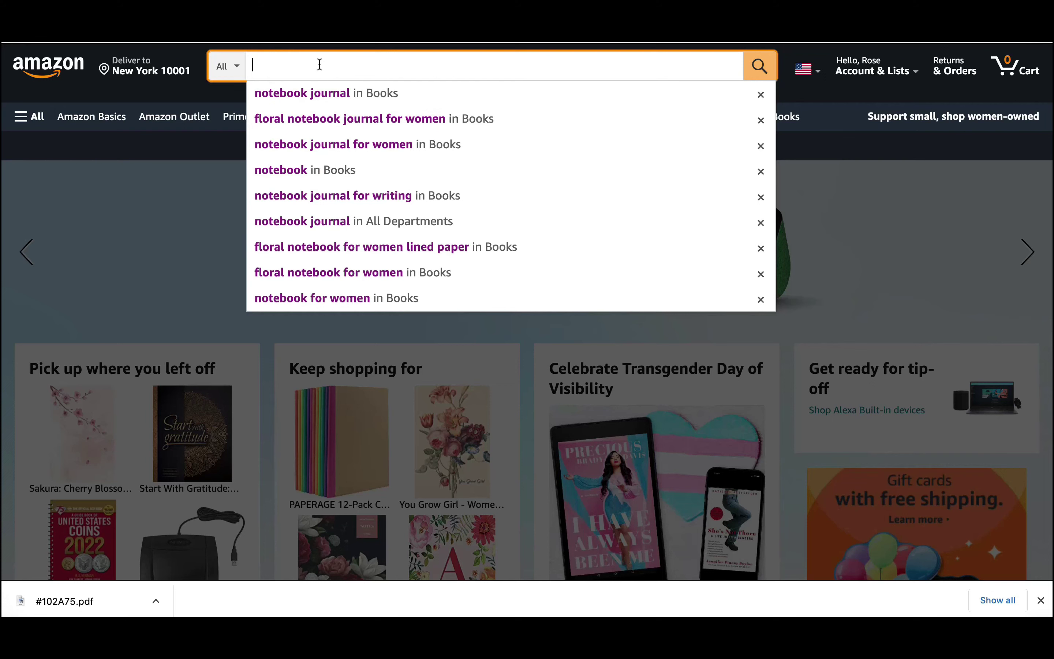
text(not)
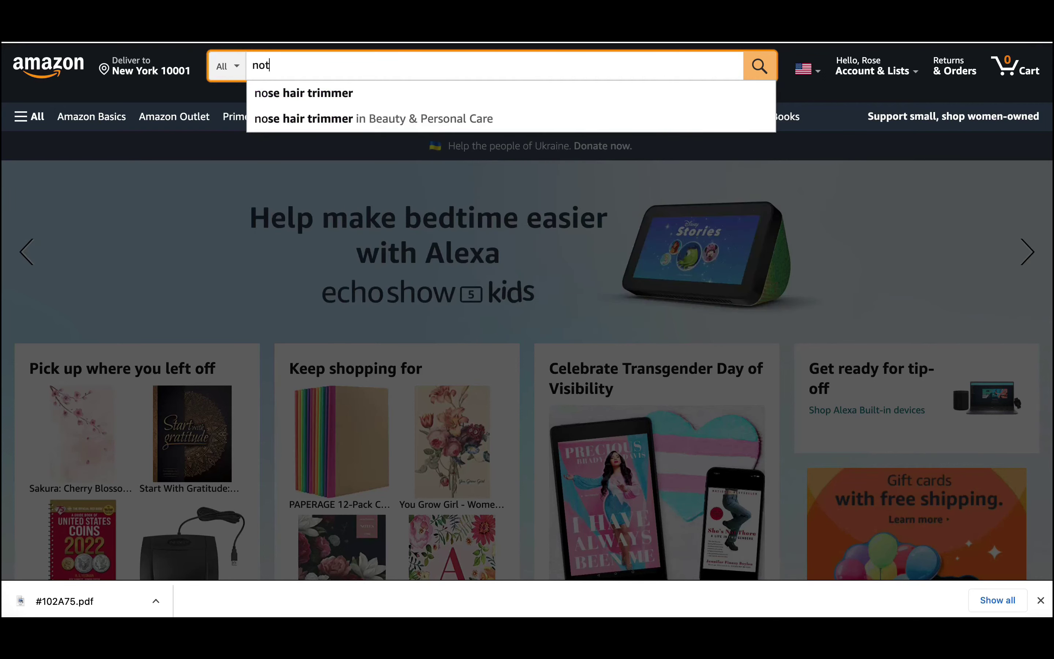
text(ebook)
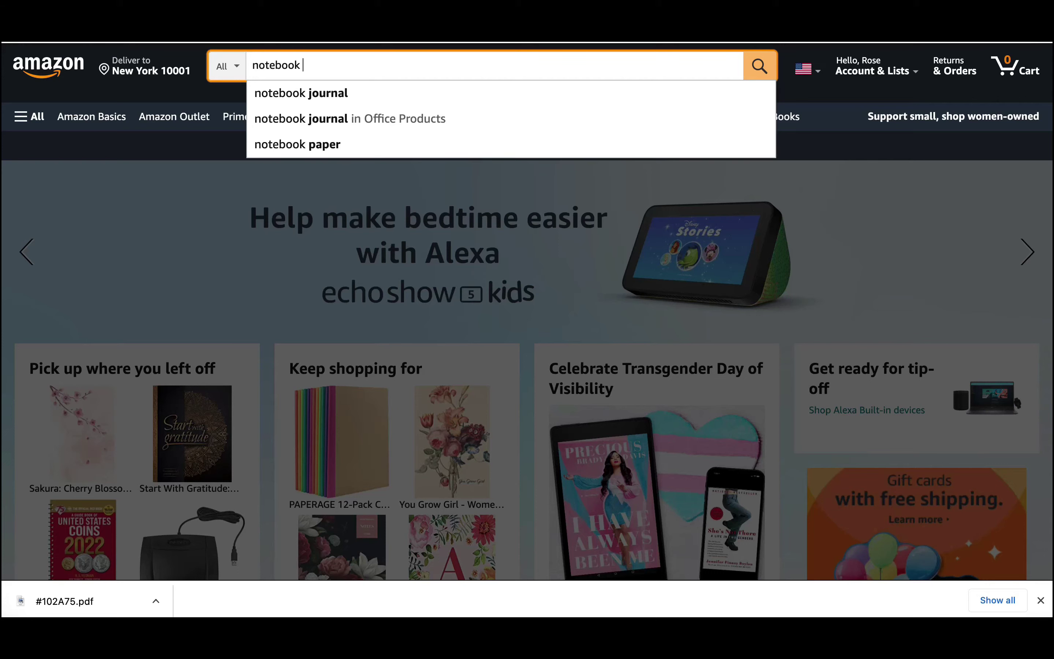
click(229, 67)
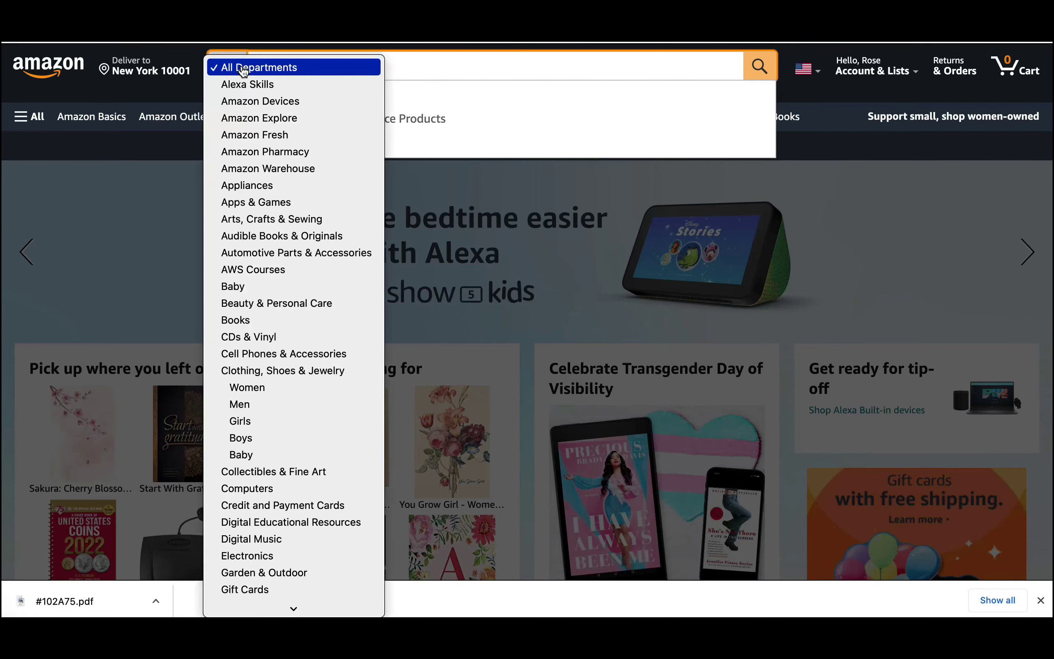
click(258, 320)
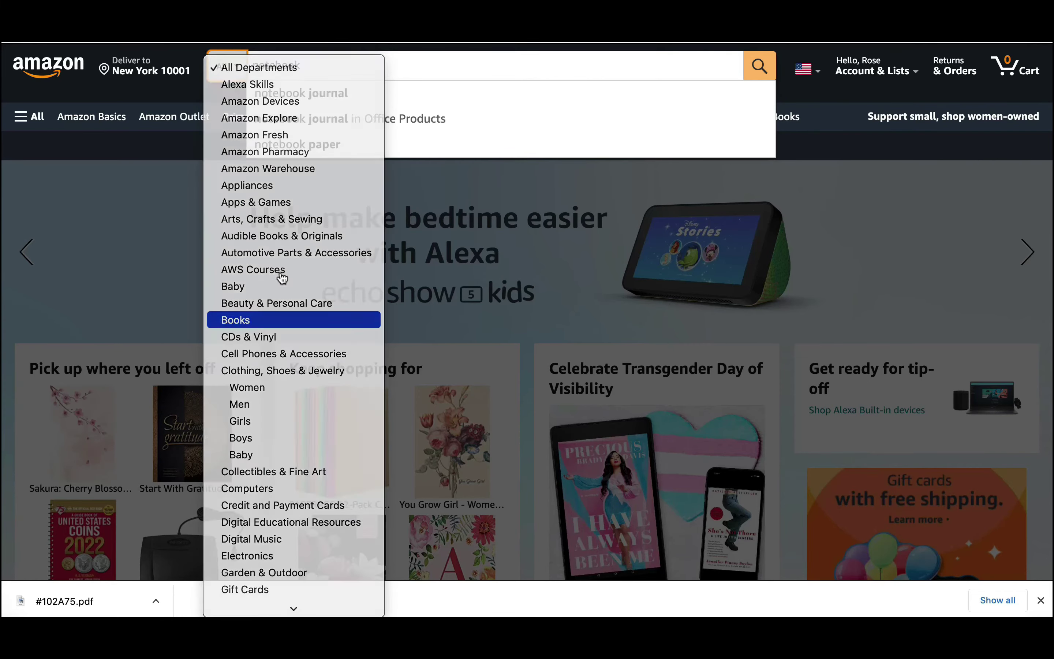
key(BackSpace)
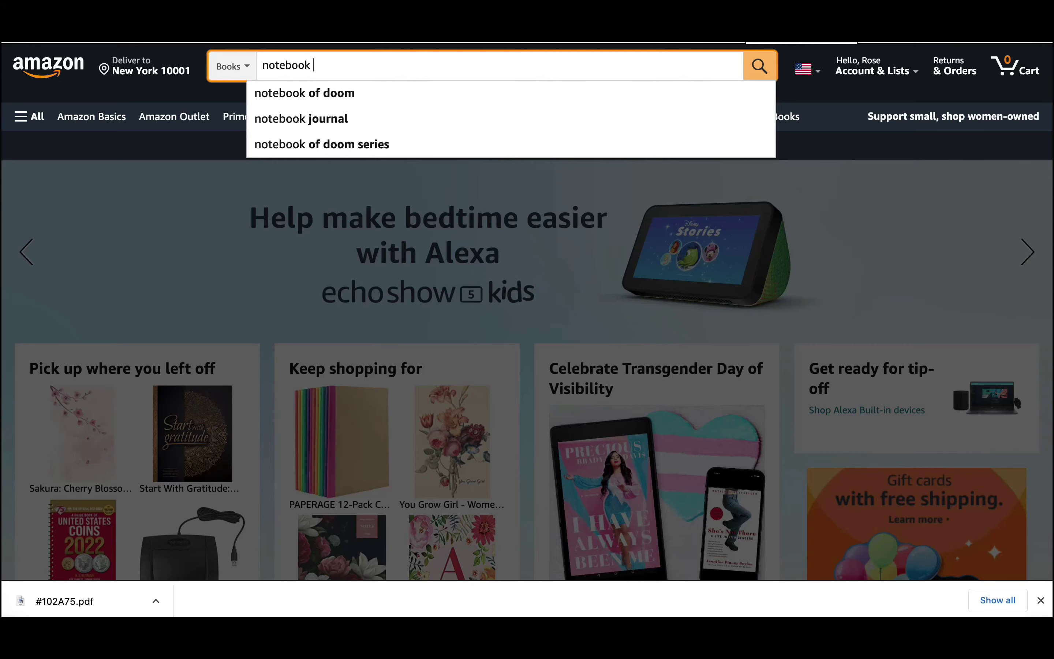
- Refresh the search term notebook to bring up the AMZ Suggestion Expander keyword ideas
right_click(749, 30)
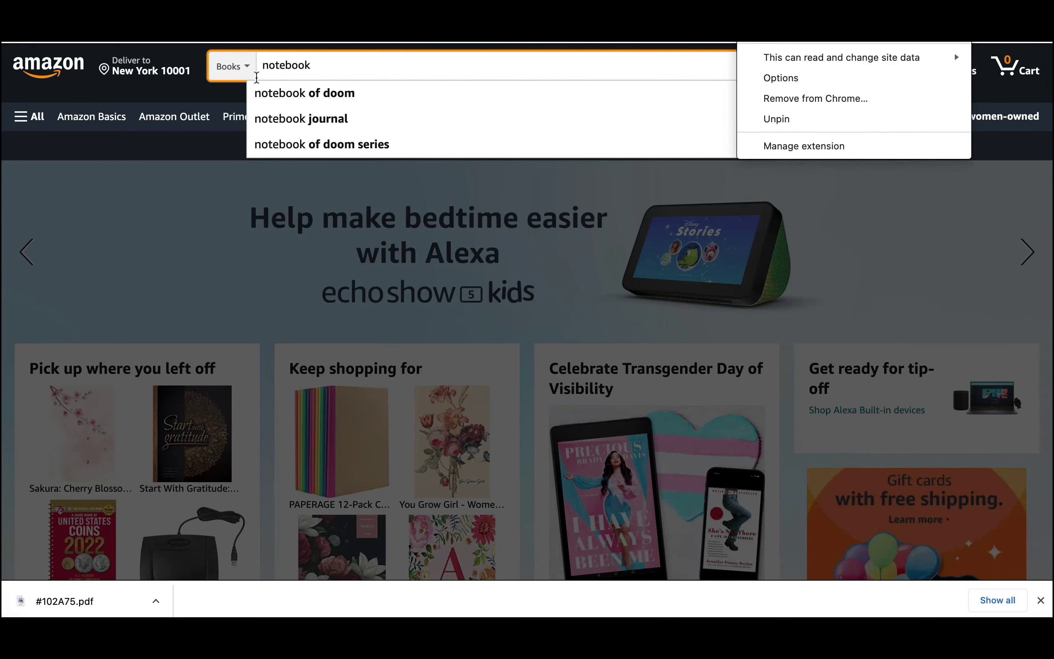
click(354, 73)
key(BackSpace)
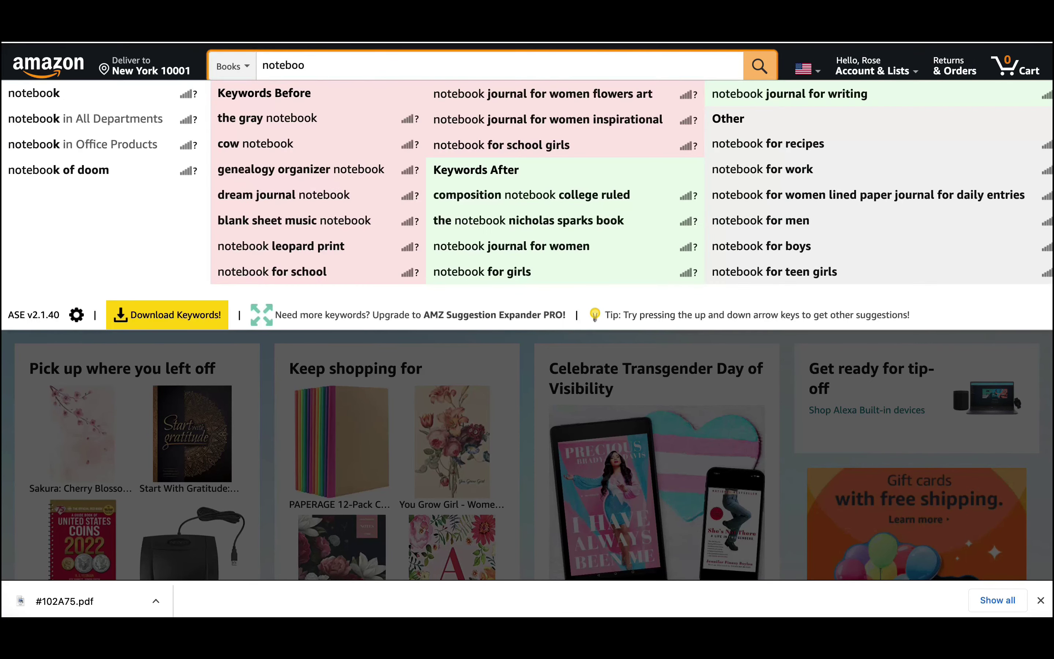
text(k)
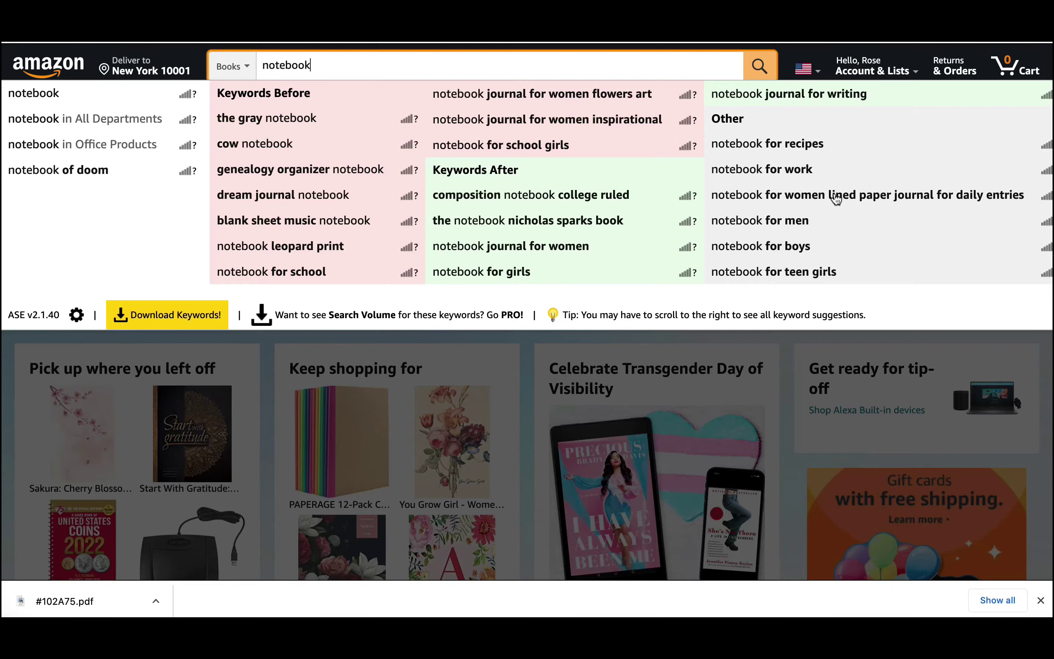
- Examine the full range of expanded keyword suggestions for notebook, then return to the KDP paperback details
scroll(836, 198, right, 3)
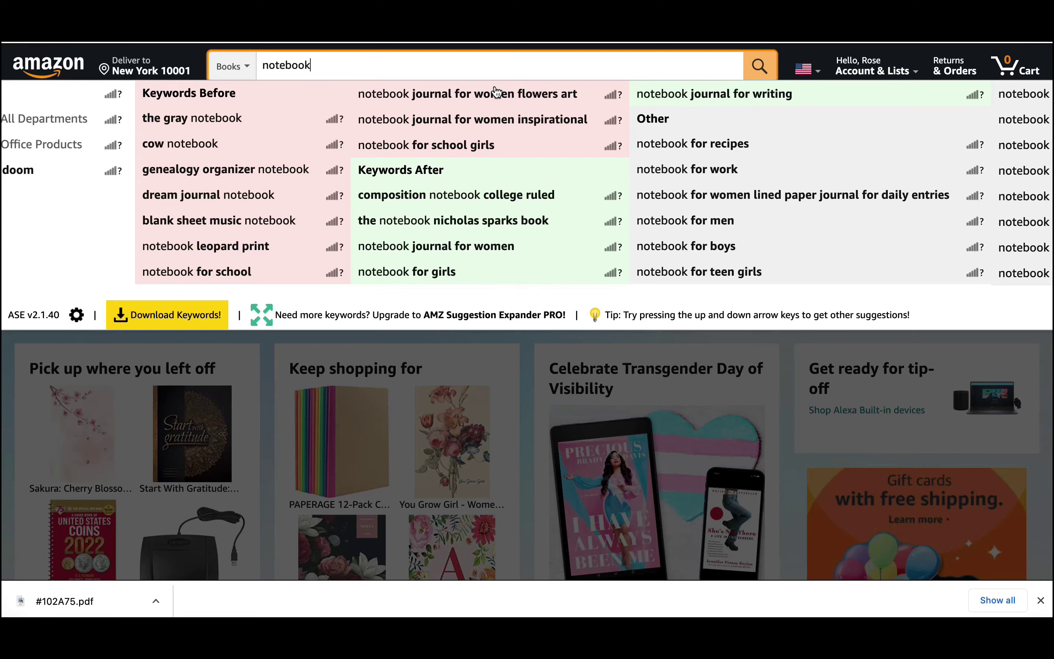
scroll(497, 93, right, 2)
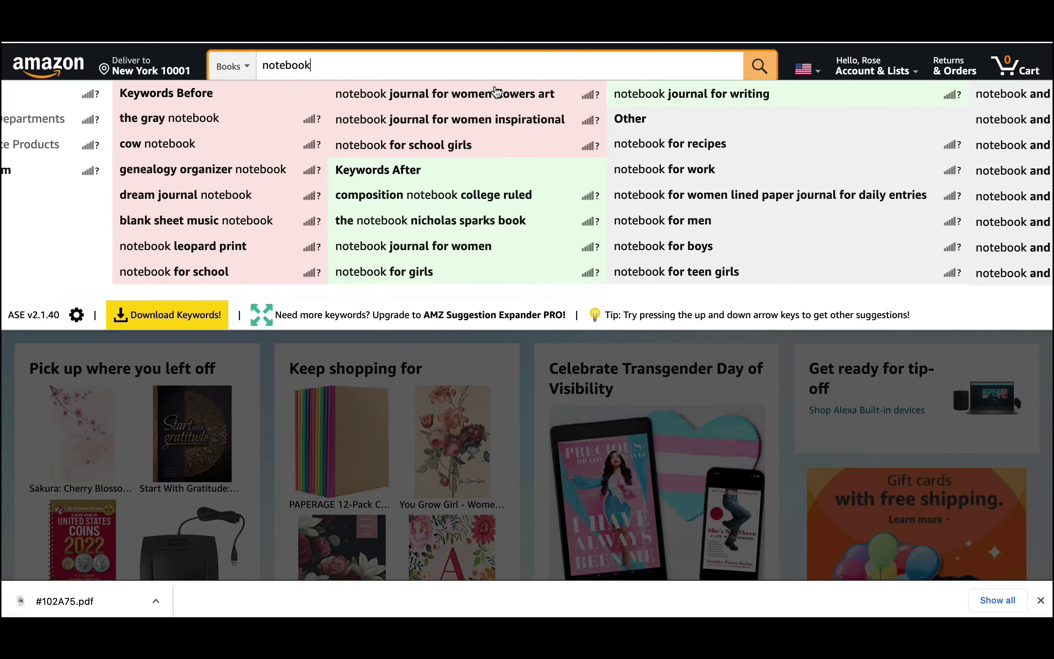
scroll(495, 94, right, 8)
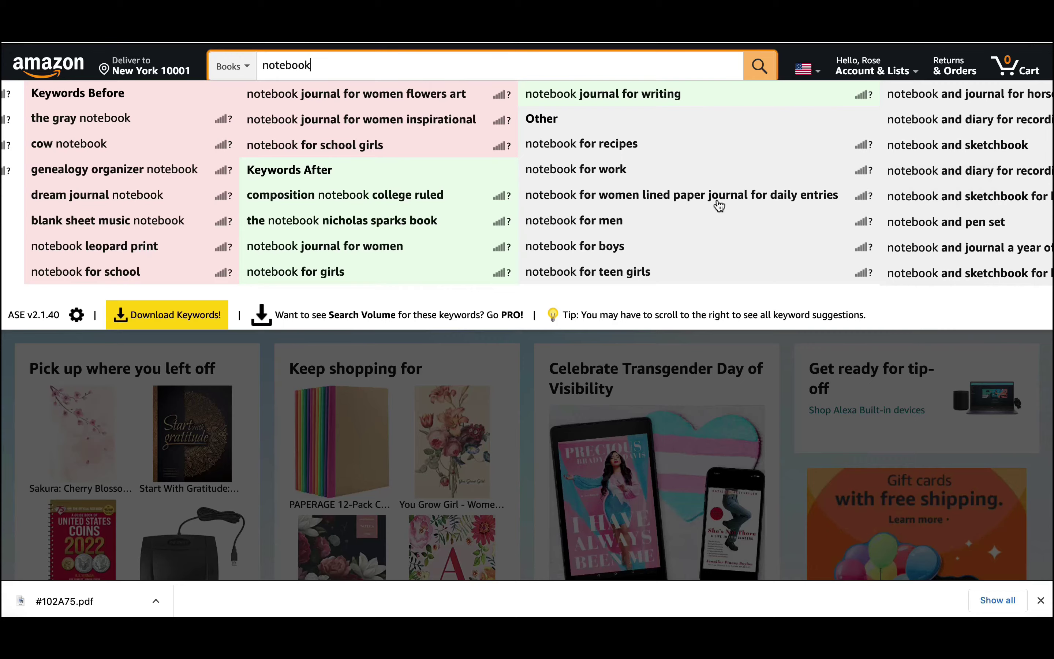
scroll(719, 206, right, 8)
scroll(719, 206, right, 20)
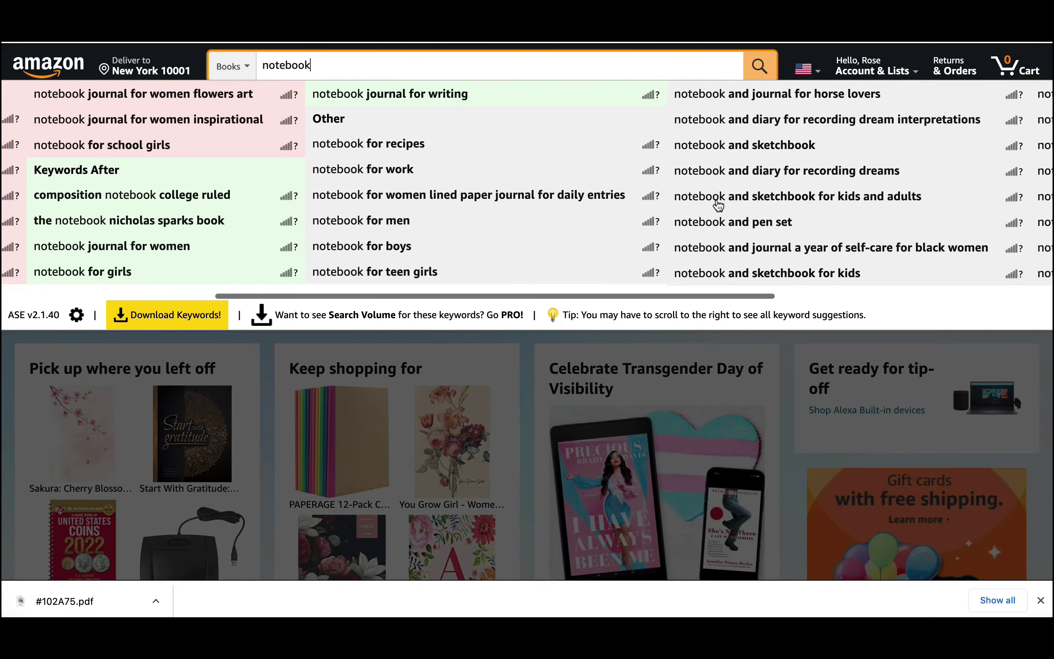
scroll(719, 206, right, 20)
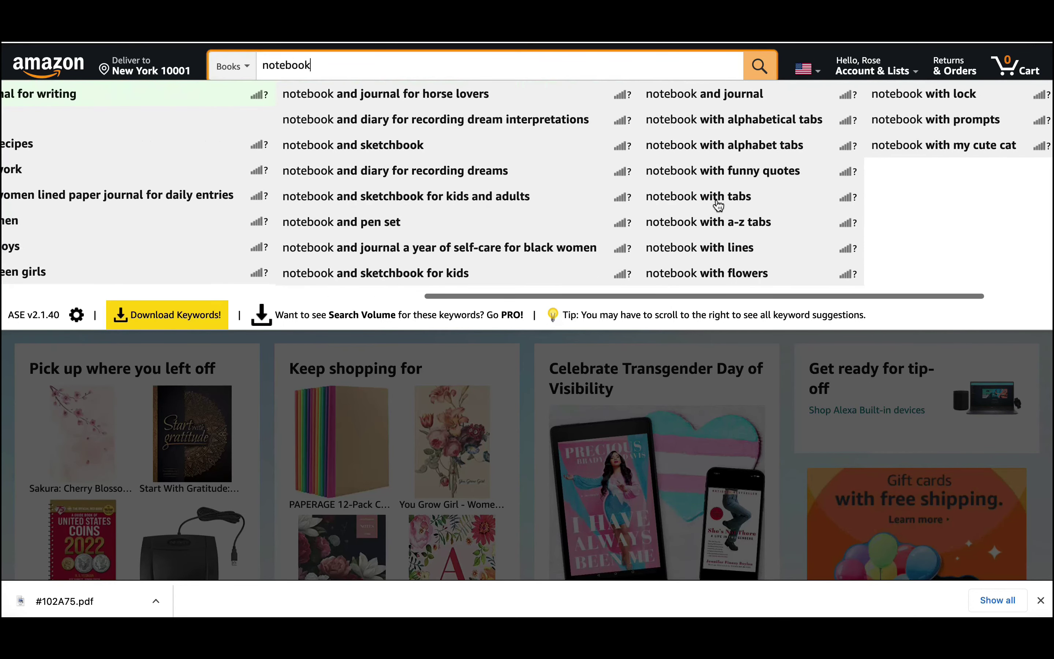
scroll(422, 176, left, 11)
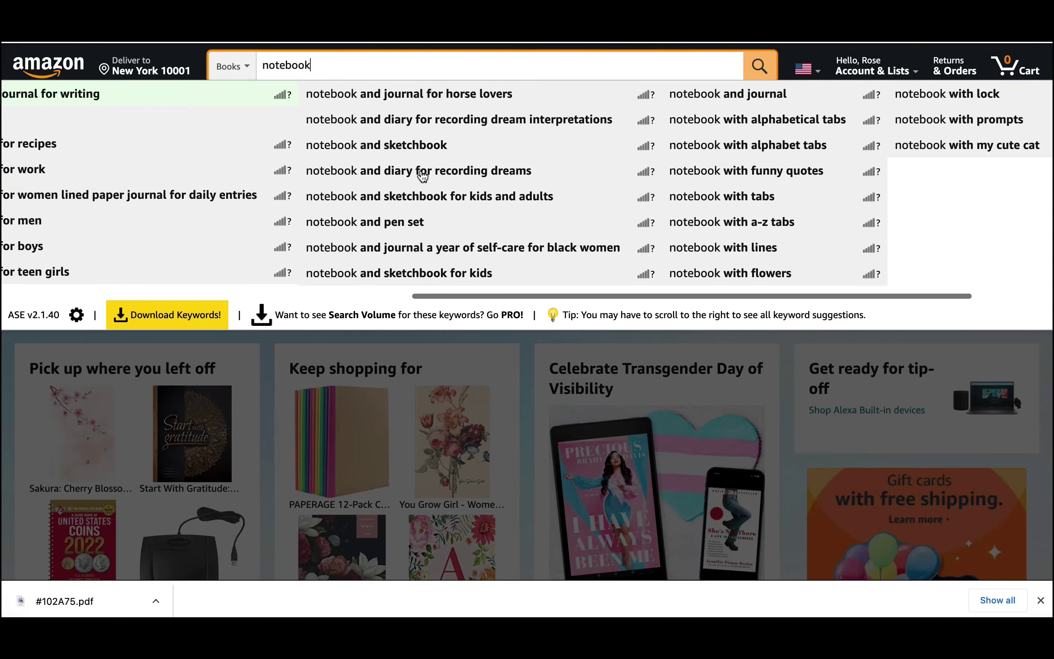
scroll(423, 175, left, 20)
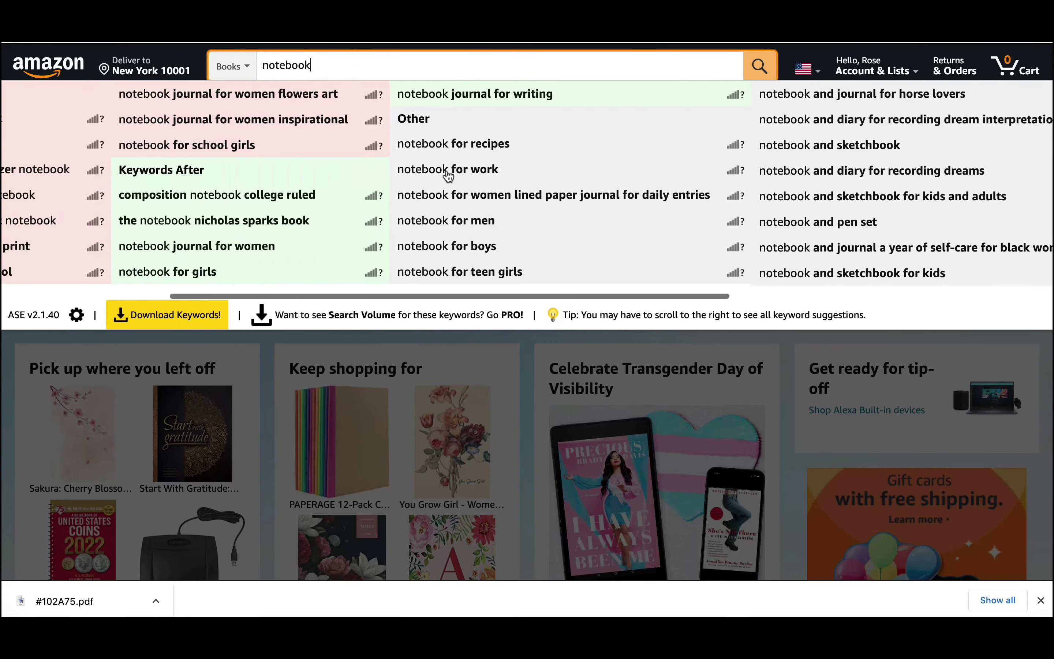
scroll(448, 176, left, 15)
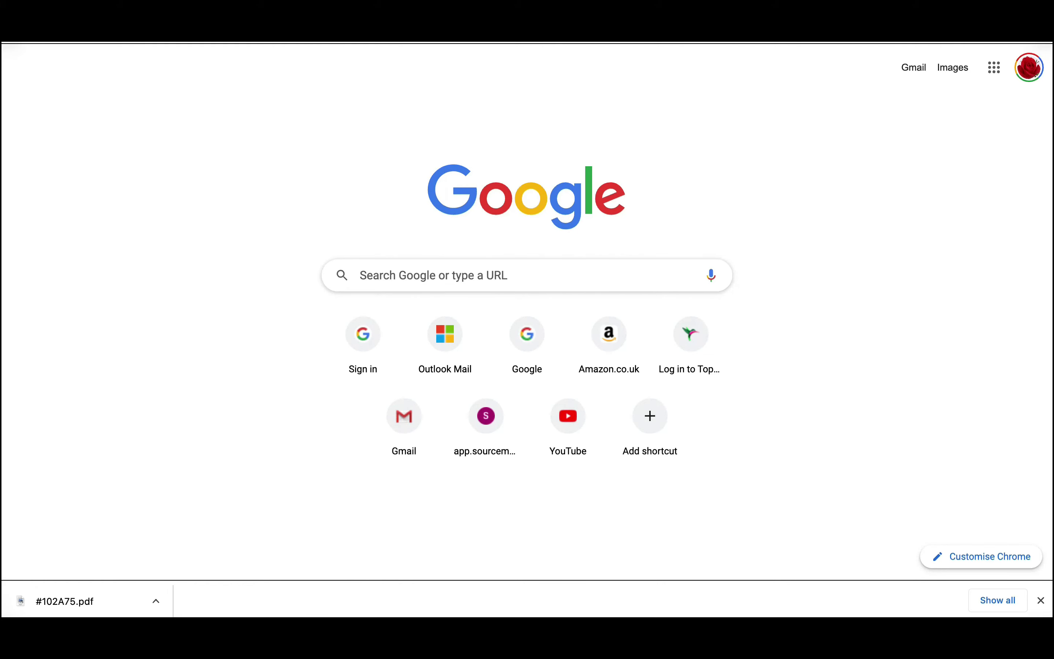
scroll(528, 305, right, 15)
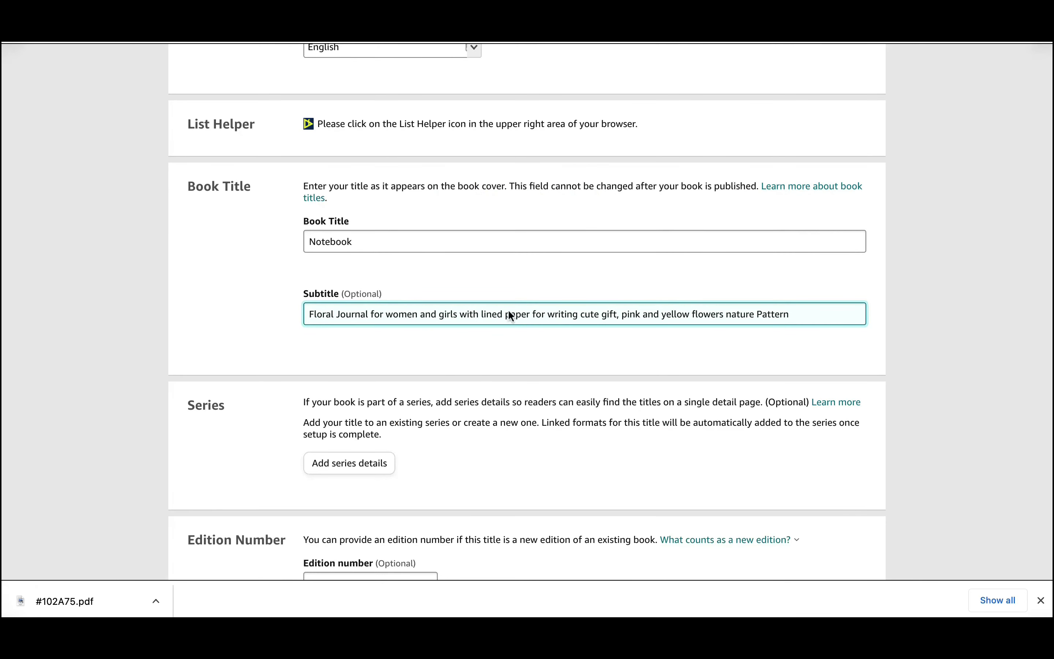
- Enter the primary author with Floral as the first name and Notebooks as the last name
scroll(463, 346, down, 6)
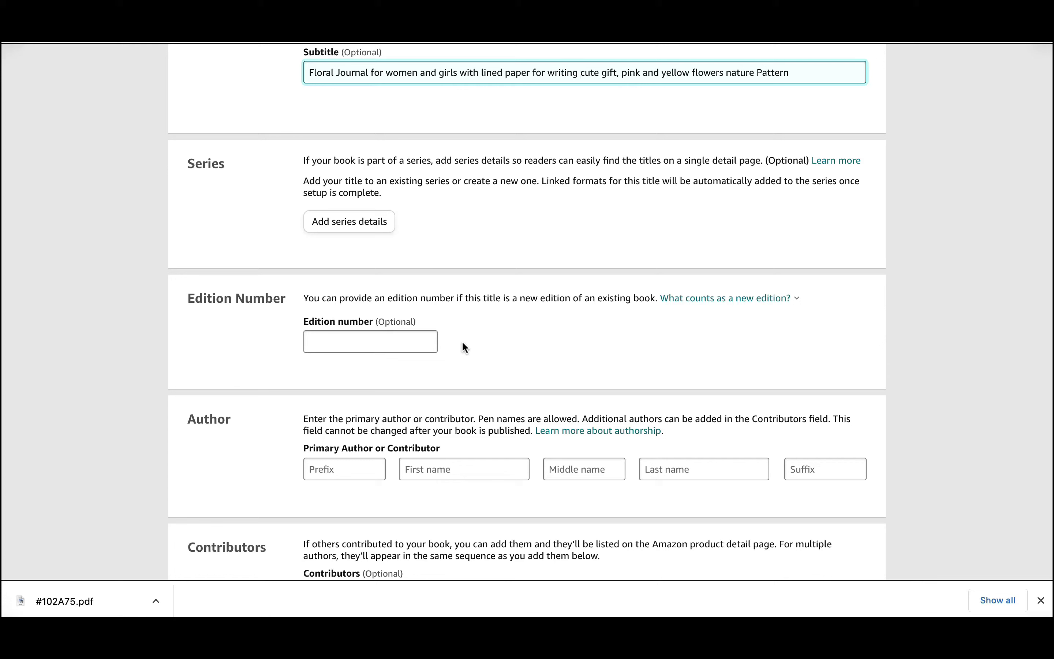
scroll(465, 347, down, 4)
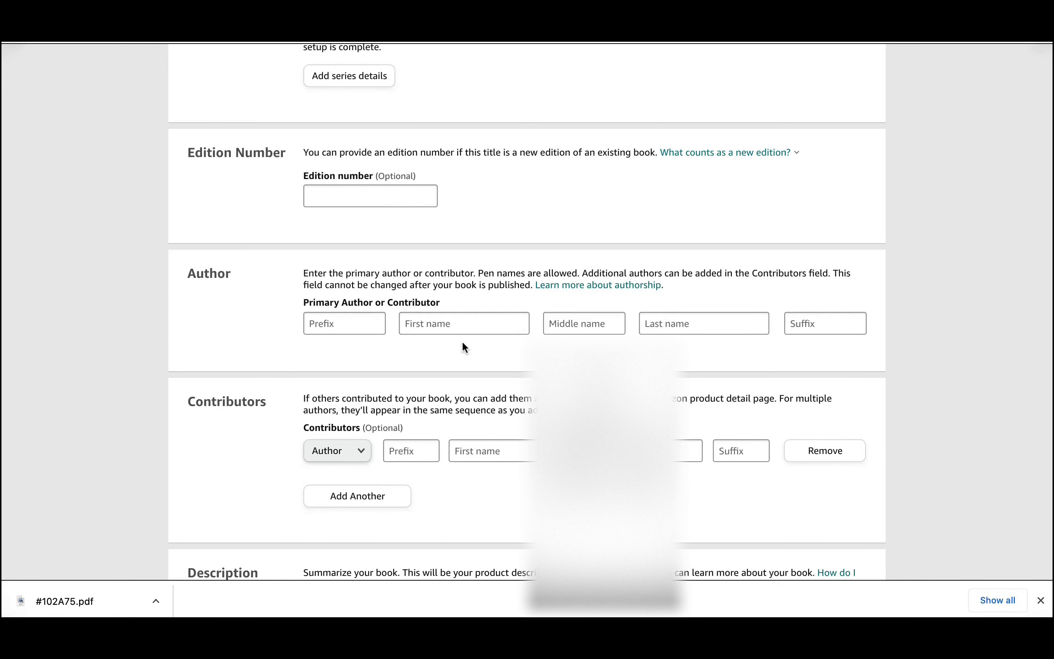
scroll(463, 343, up, 1)
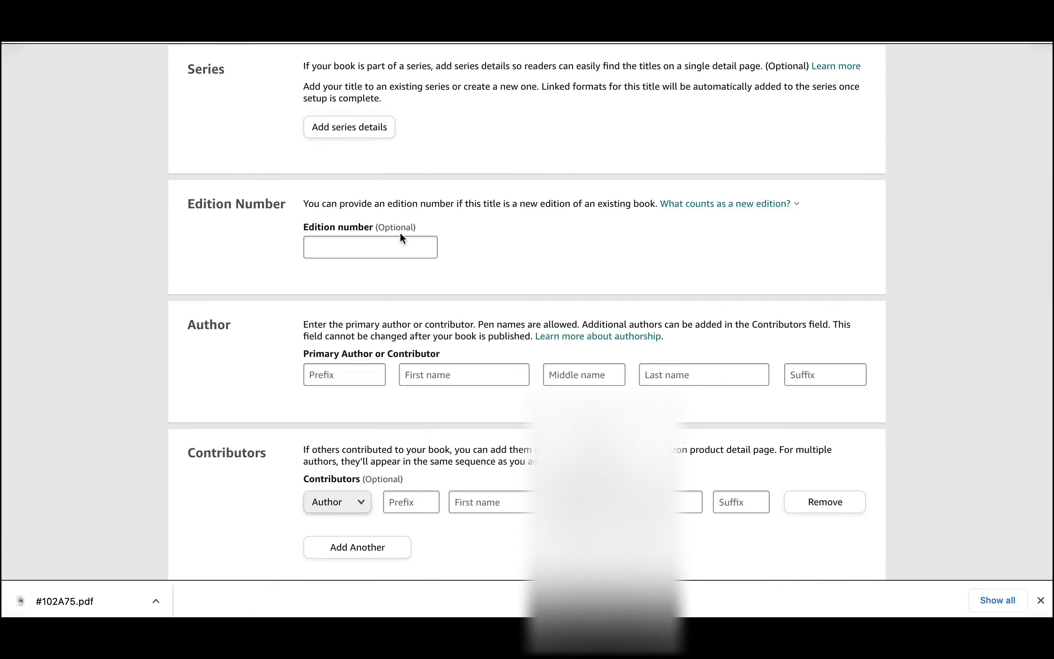
scroll(381, 246, down, 2)
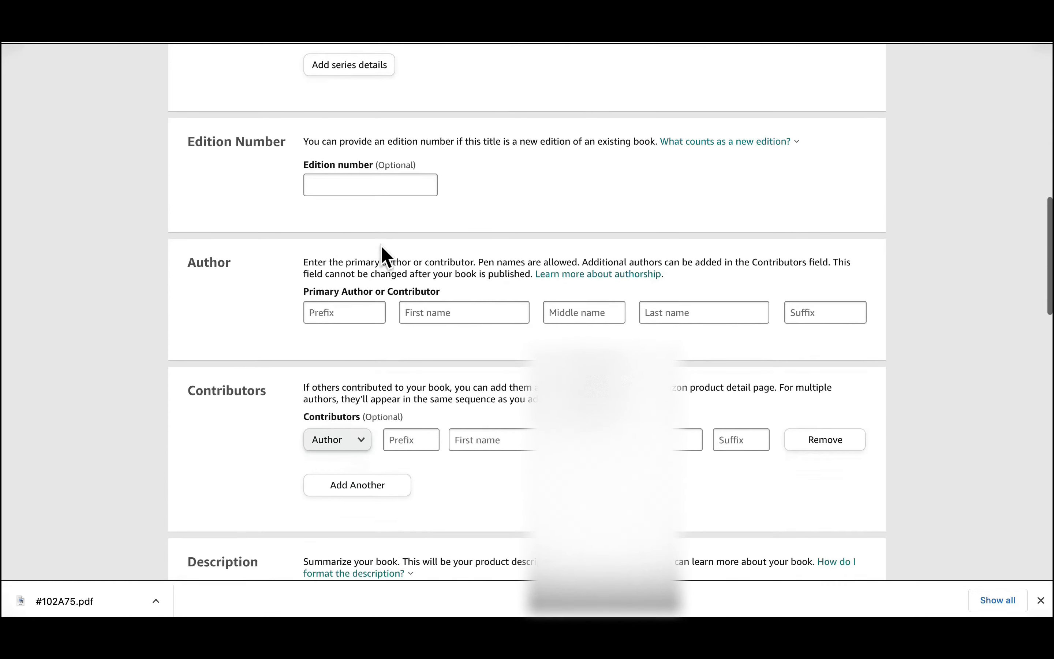
scroll(381, 246, down, 2)
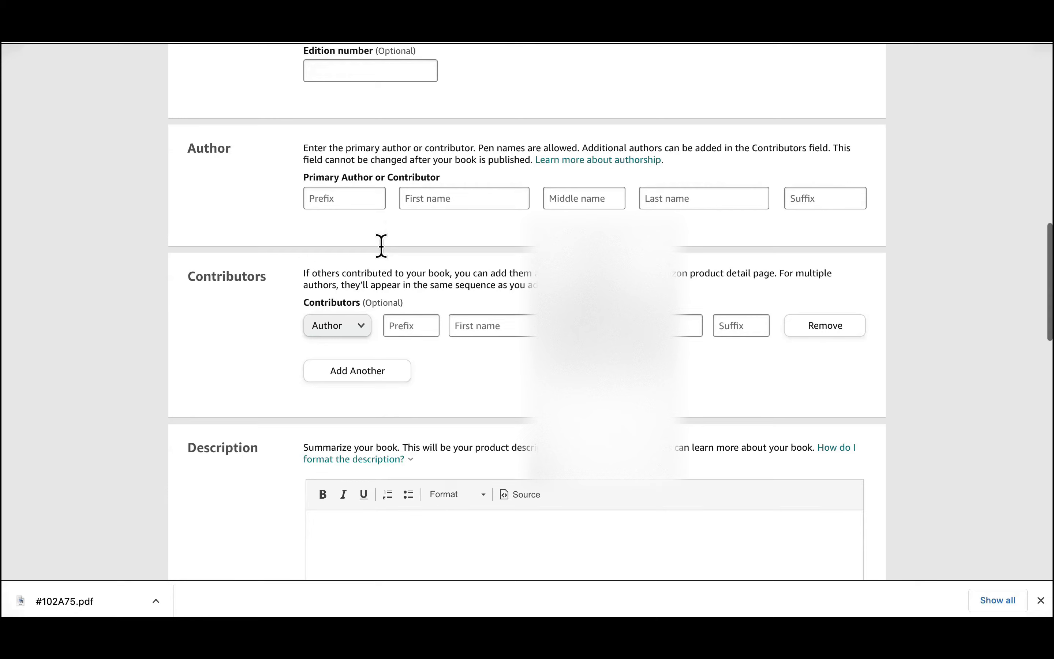
scroll(381, 247, down, 1)
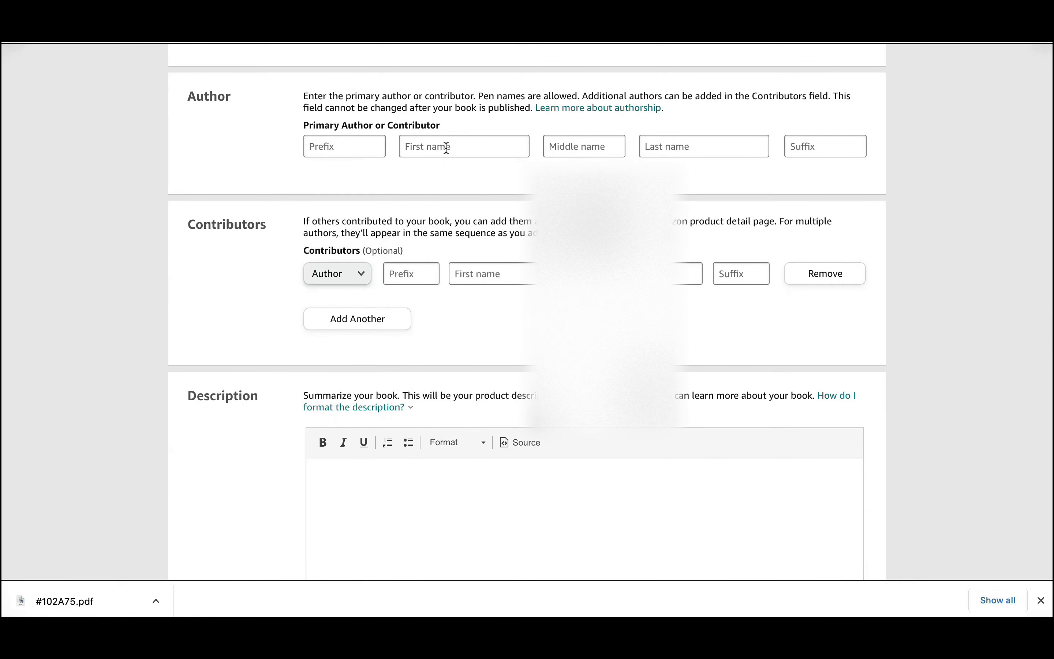
click(446, 146)
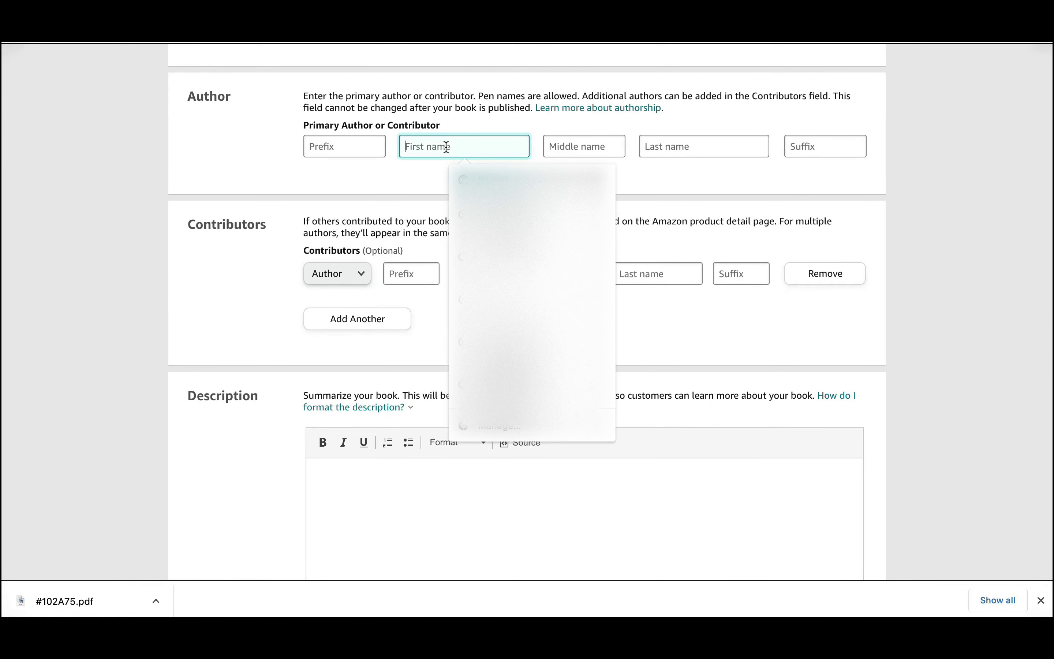
click(413, 175)
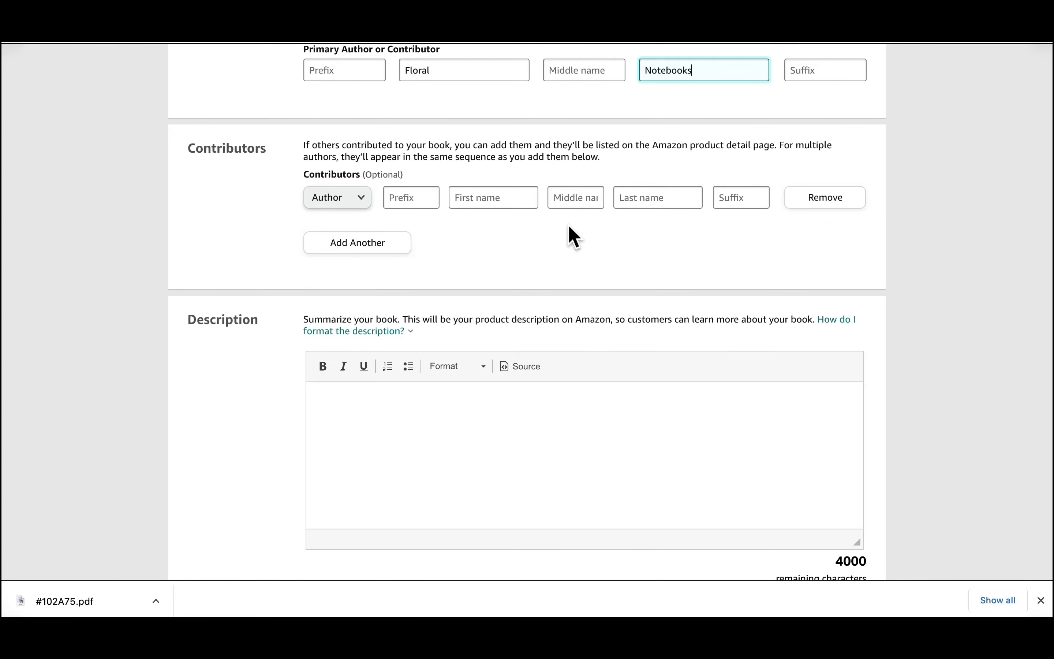
scroll(569, 226, down, 5)
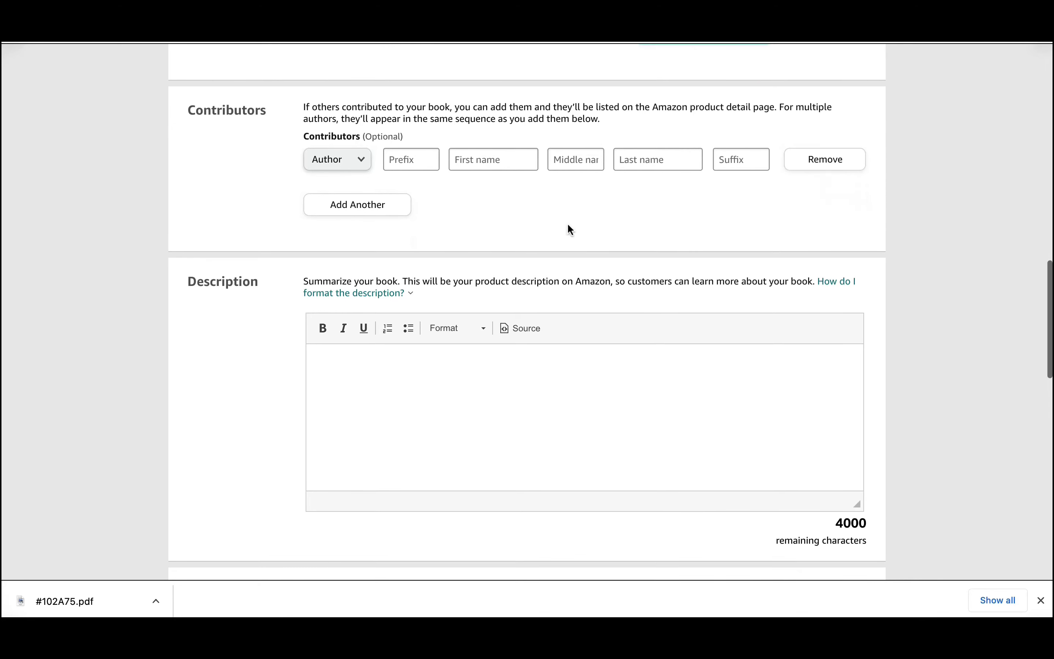
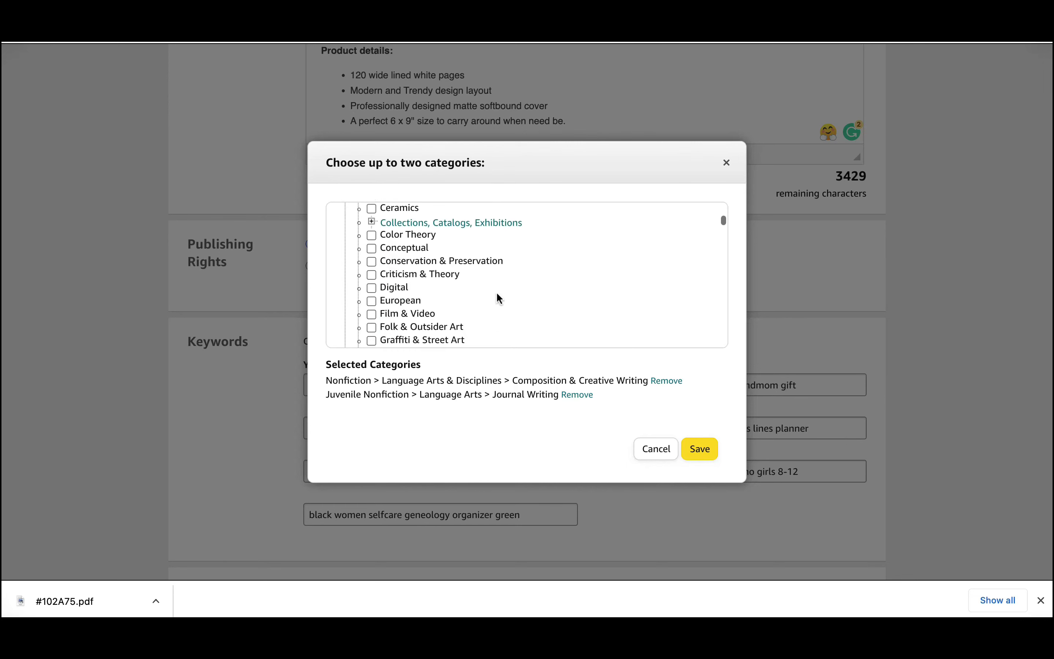
- Save the Composition & Creative Writing and Journal Writing categories, and answer No to the adult content question
scroll(499, 297, down, 20)
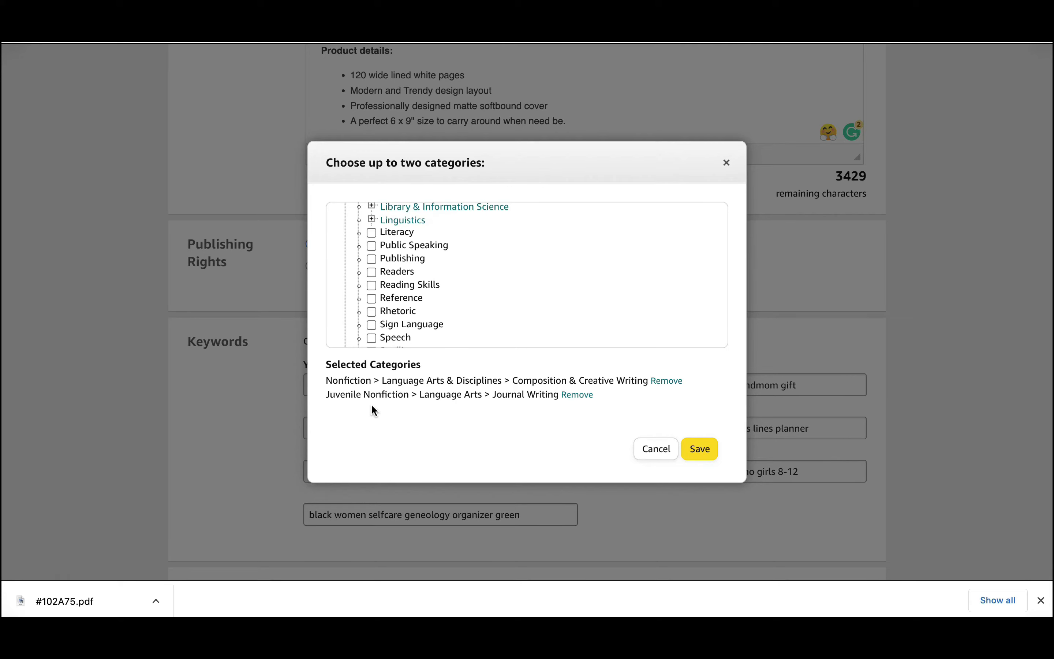
click(699, 449)
scroll(671, 380, down, 8)
scroll(669, 383, down, 4)
click(311, 279)
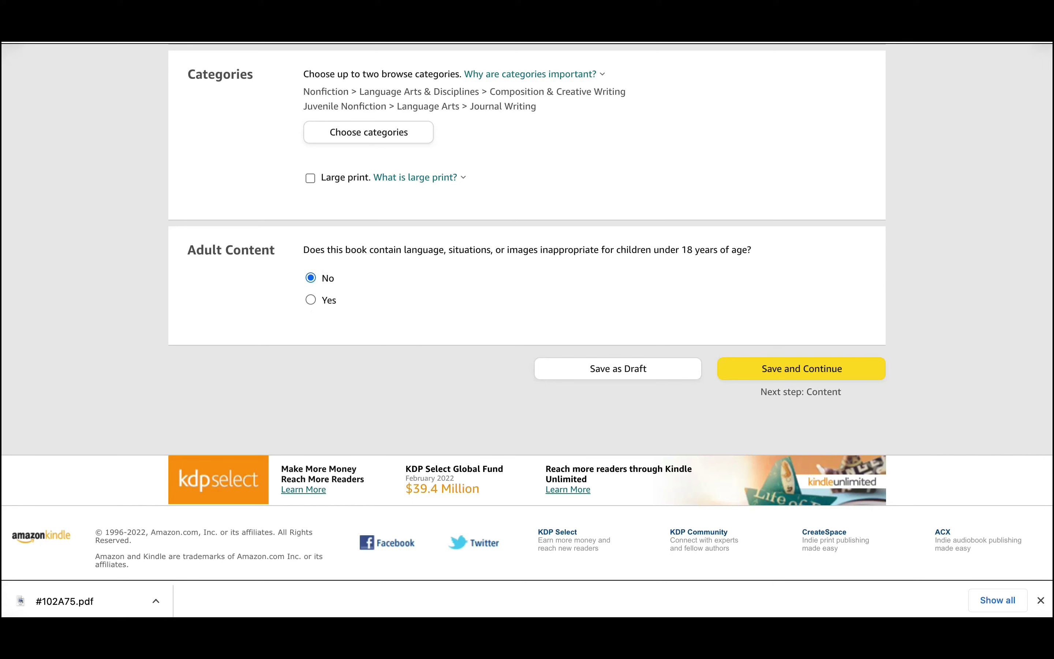
- Save the paperback details, continue to the content stage, and assign a free KDP ISBN
click(821, 368)
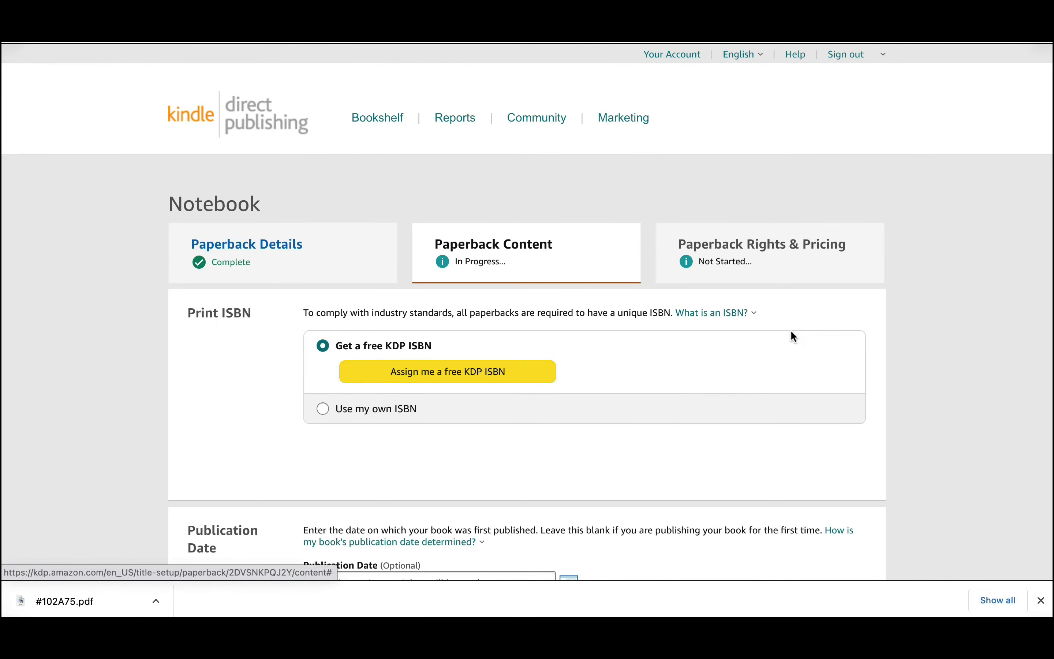
scroll(694, 332, down, 3)
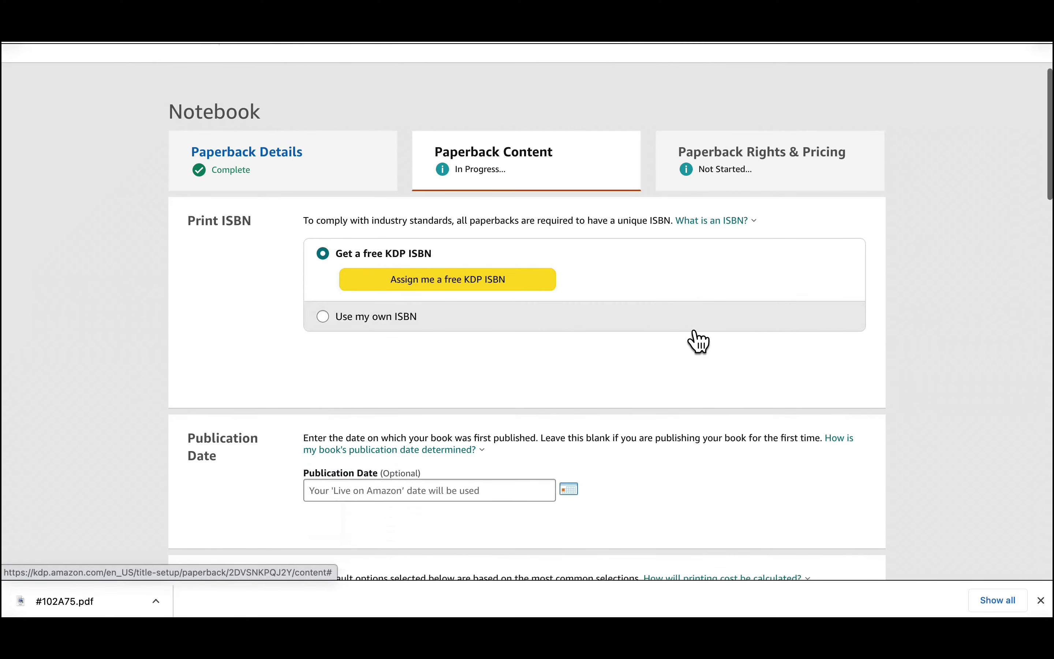
click(486, 281)
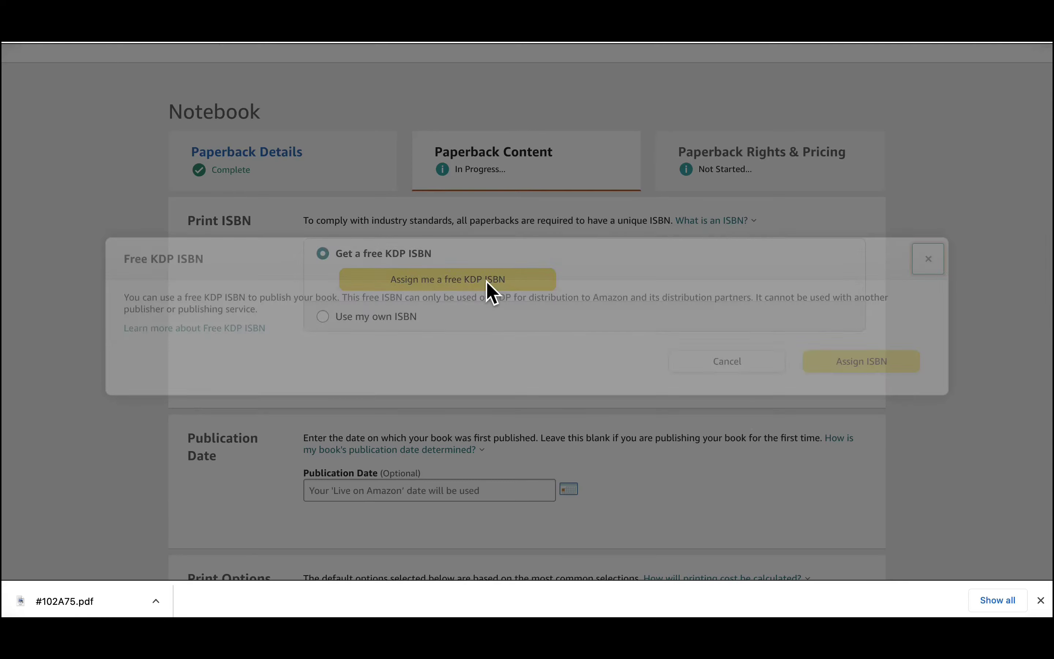
click(834, 359)
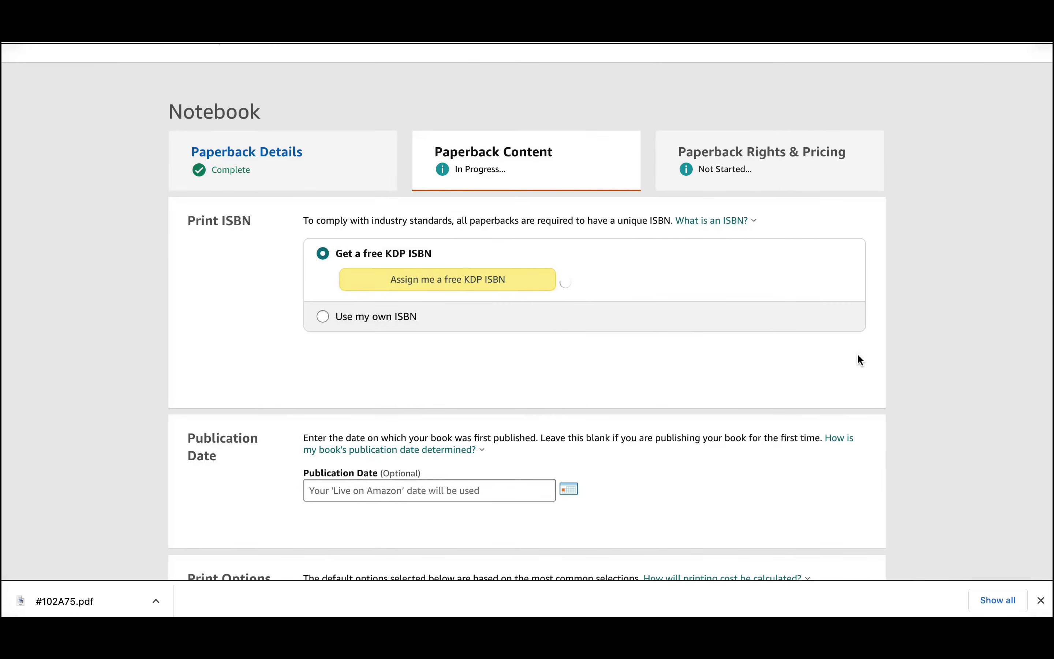
- Review the publication date and print options, covering ink and paper type, trim size, bleed settings and cover finish
scroll(858, 356, down, 5)
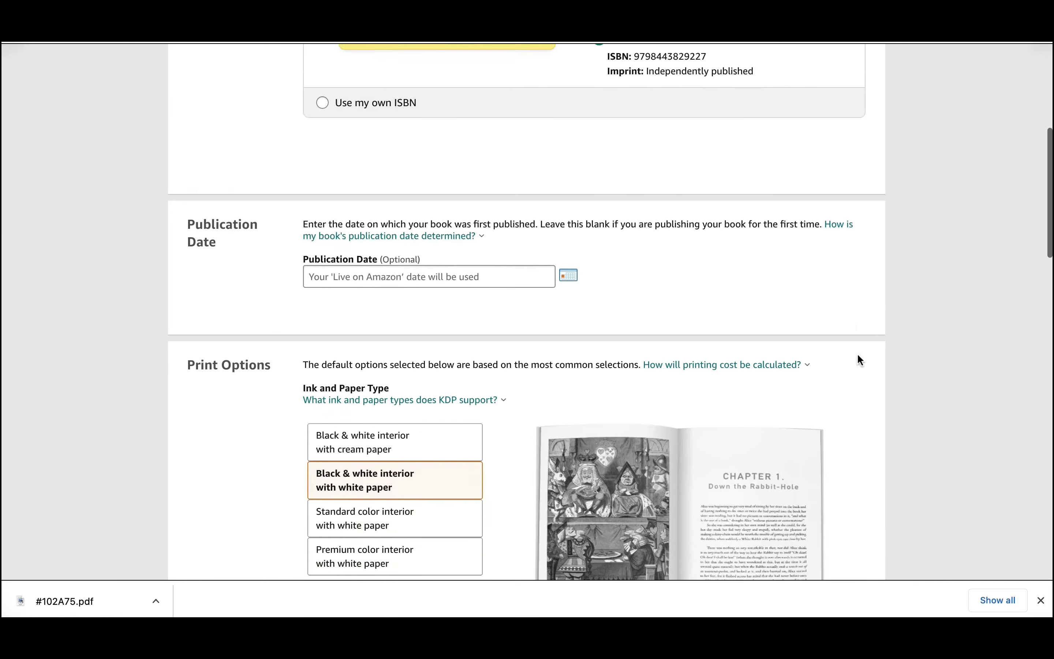
scroll(857, 353, down, 3)
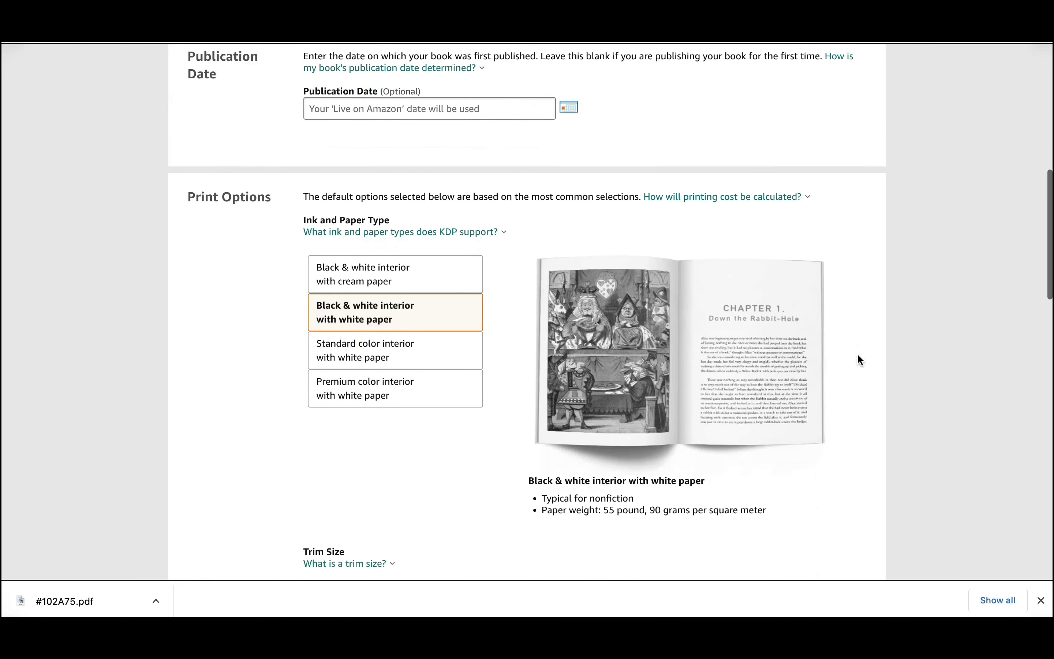
scroll(849, 353, up, 2)
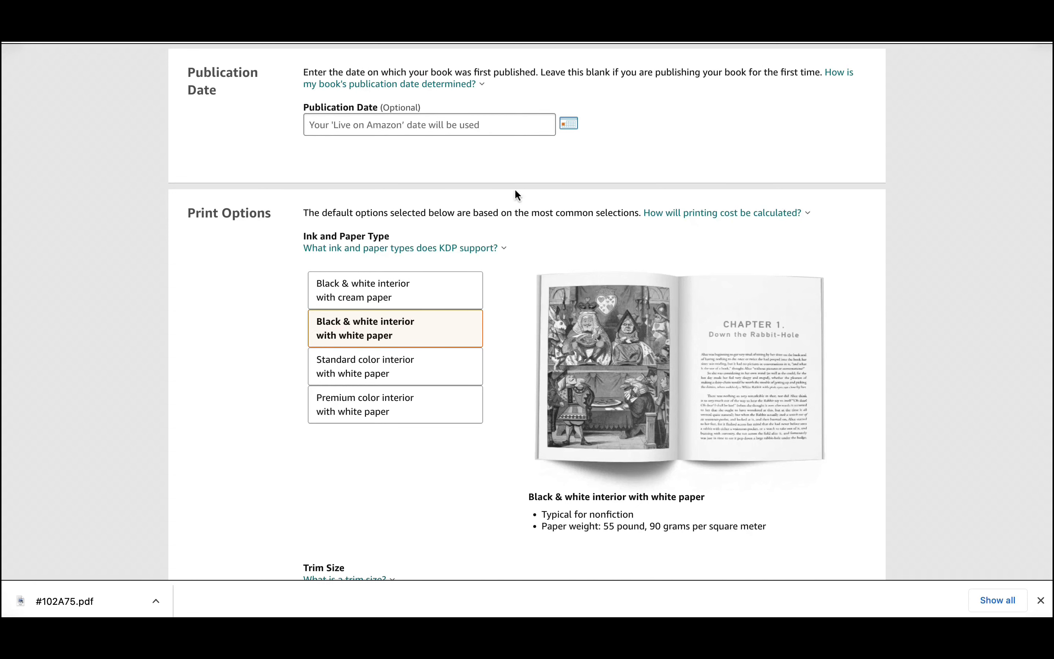
scroll(515, 192, down, 5)
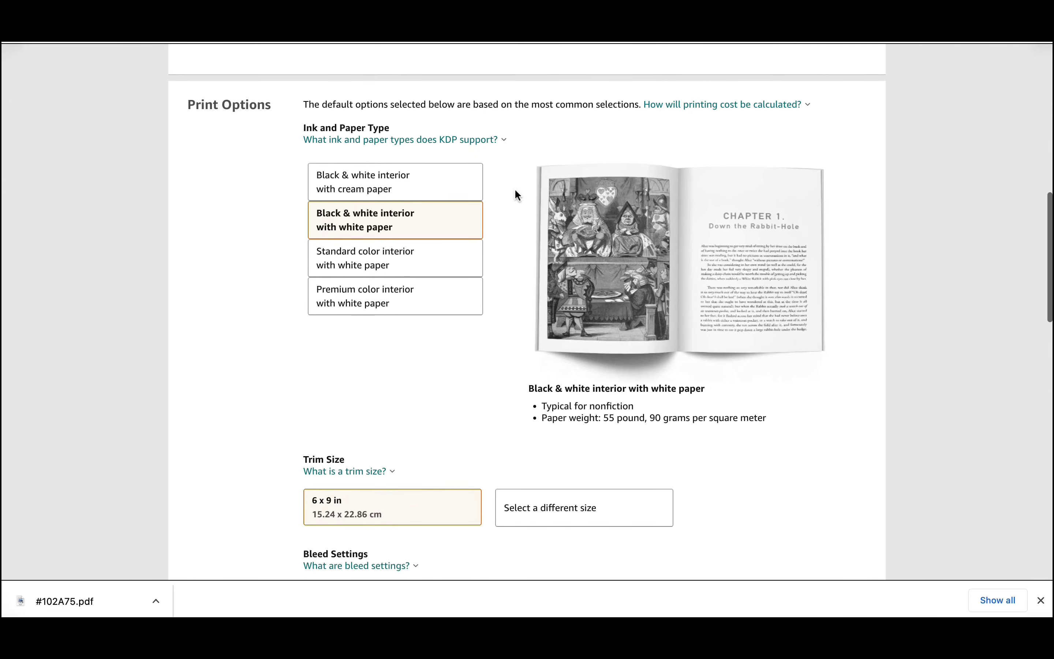
scroll(516, 192, down, 3)
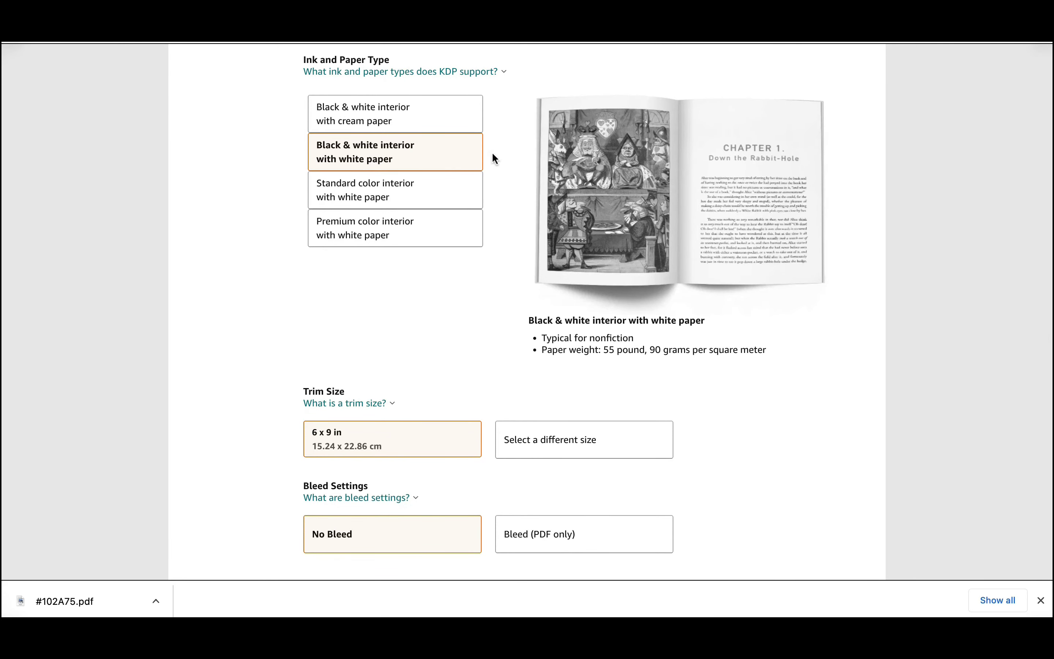
scroll(493, 154, down, 9)
scroll(493, 157, down, 5)
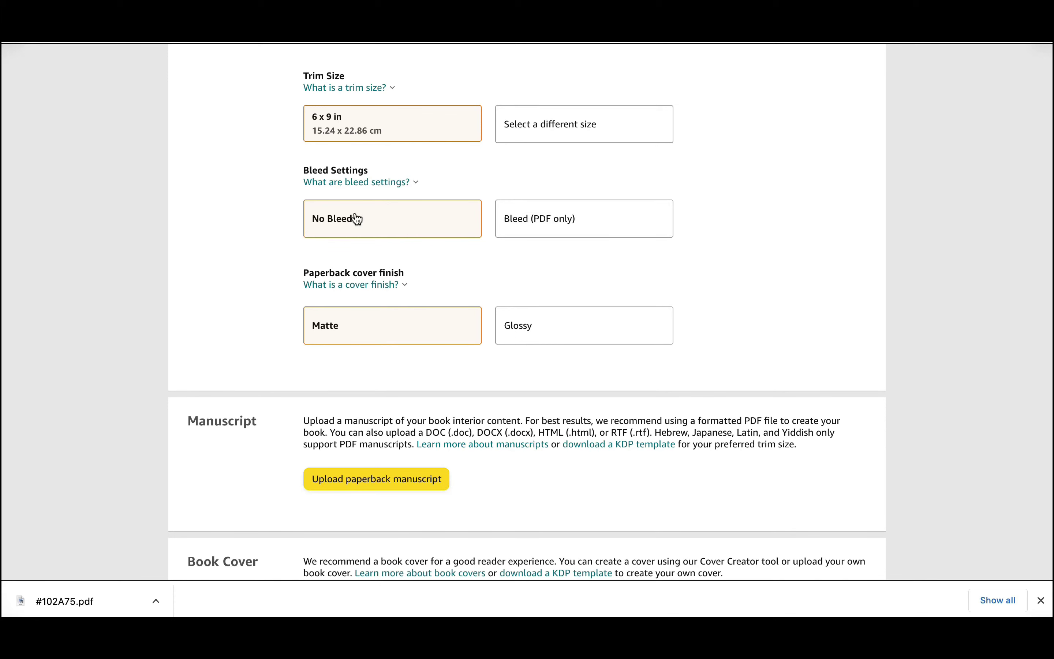
scroll(357, 220, down, 5)
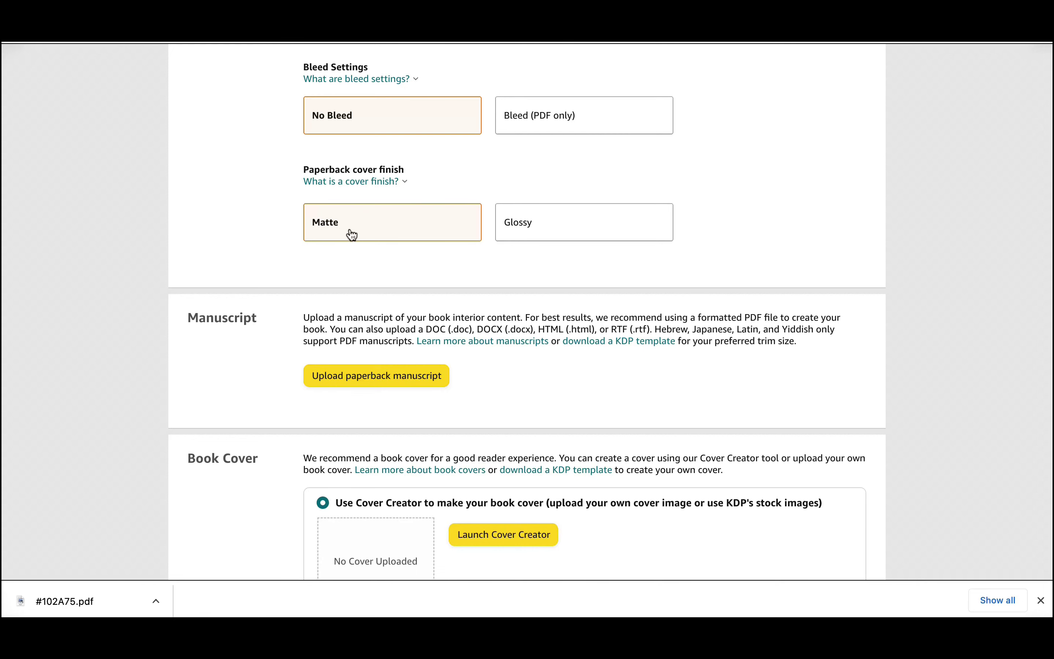
scroll(389, 229, down, 1)
scroll(389, 228, down, 4)
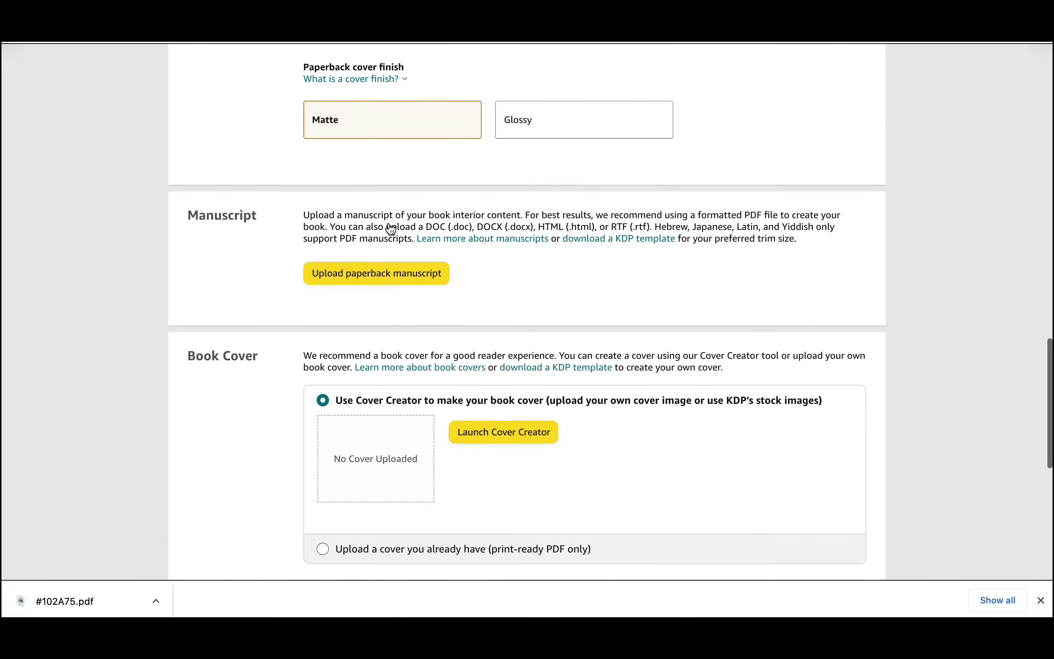
- Upload 31MAR22 Journal_6x9_120_noBleed.pdf from Downloads as the paperback manuscript
scroll(488, 287, up, 4)
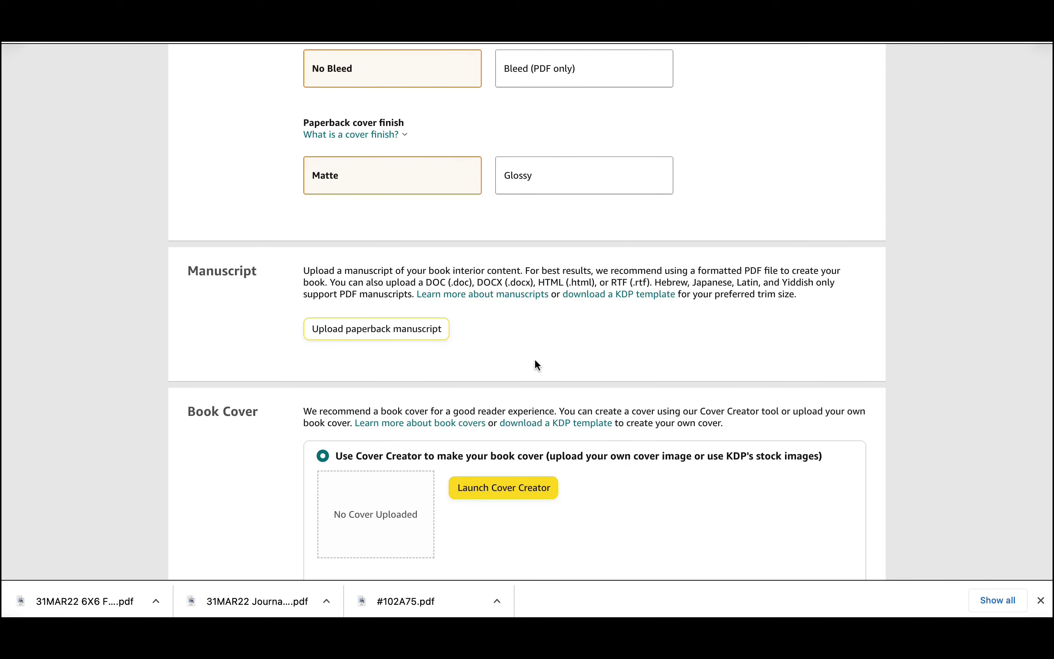
click(394, 333)
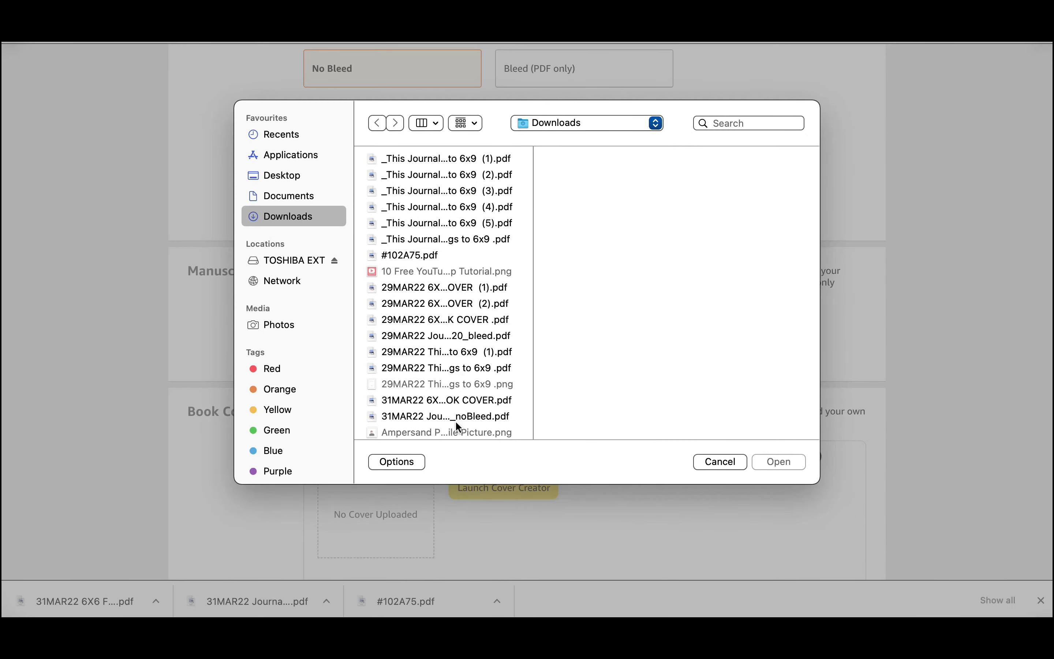
click(487, 416)
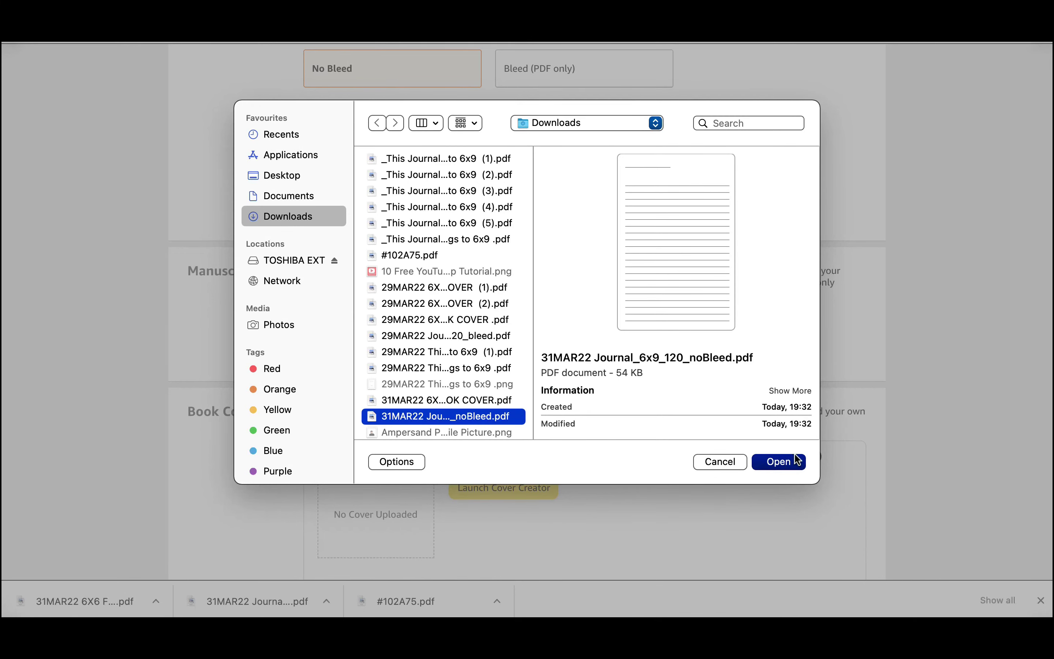
click(779, 462)
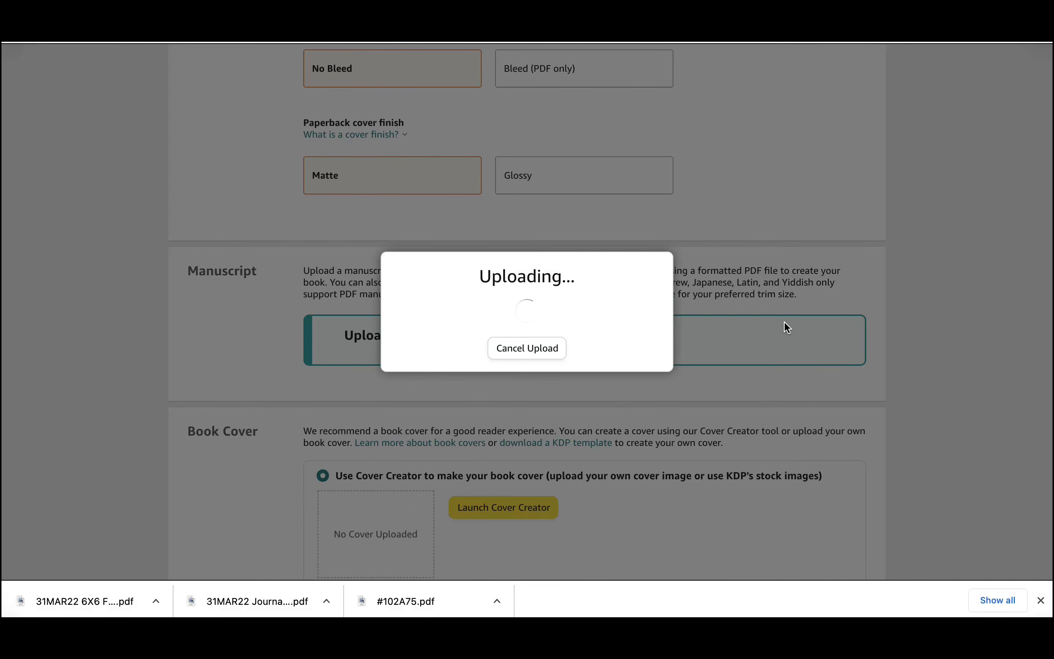
- Choose to upload an existing print-ready cover and upload 31MAR22 6X6 FLORAL NOTEBOOK COVER.pdf from Downloads
scroll(784, 321, down, 3)
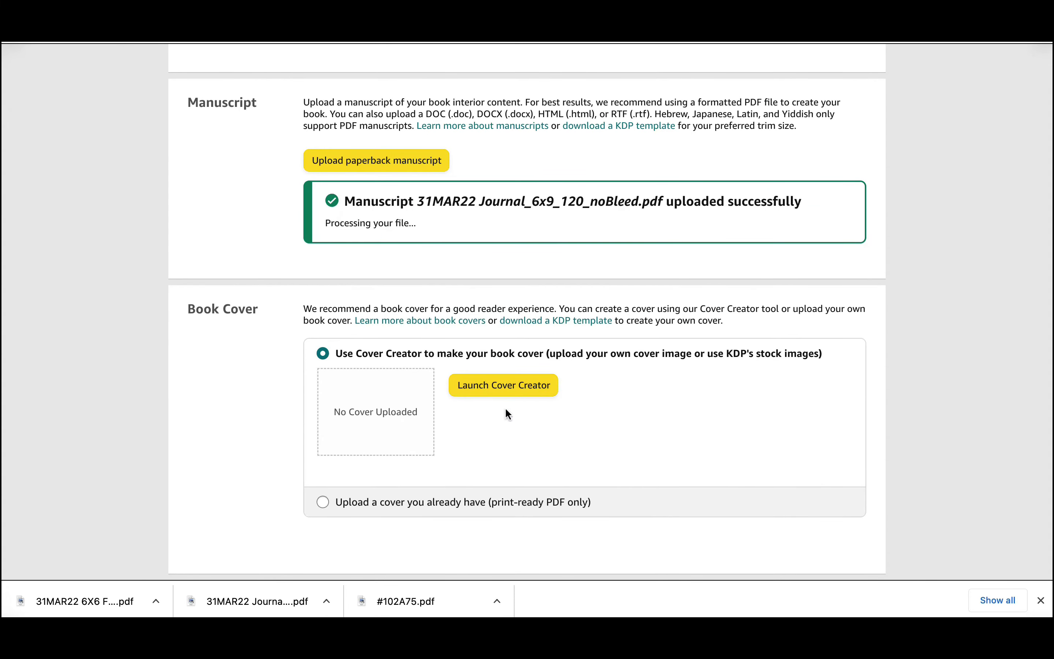
scroll(509, 412, down, 3)
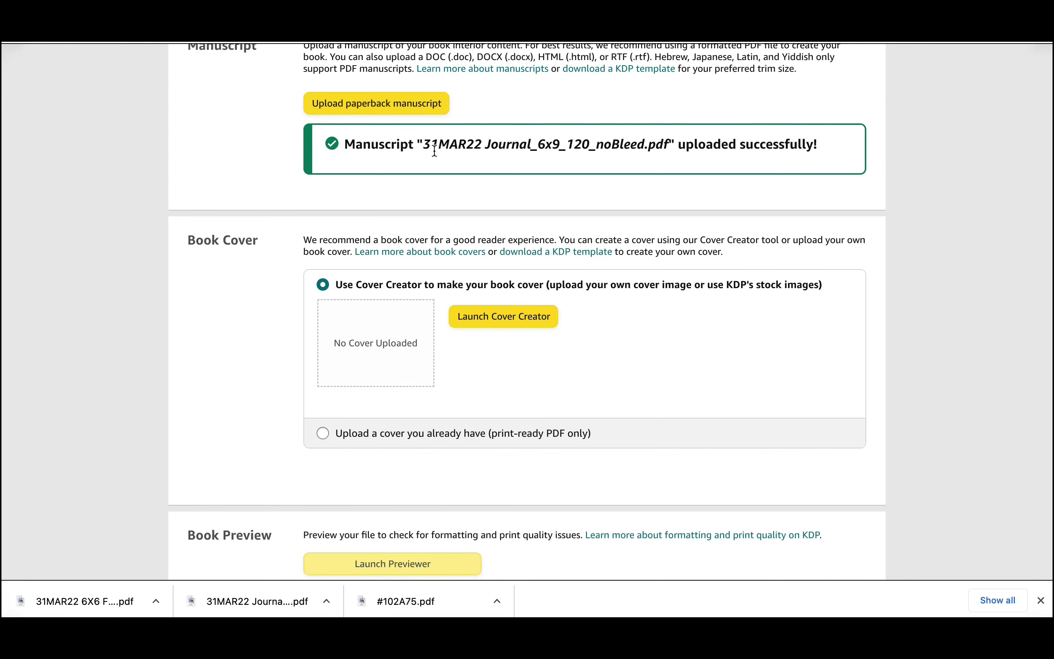
click(323, 432)
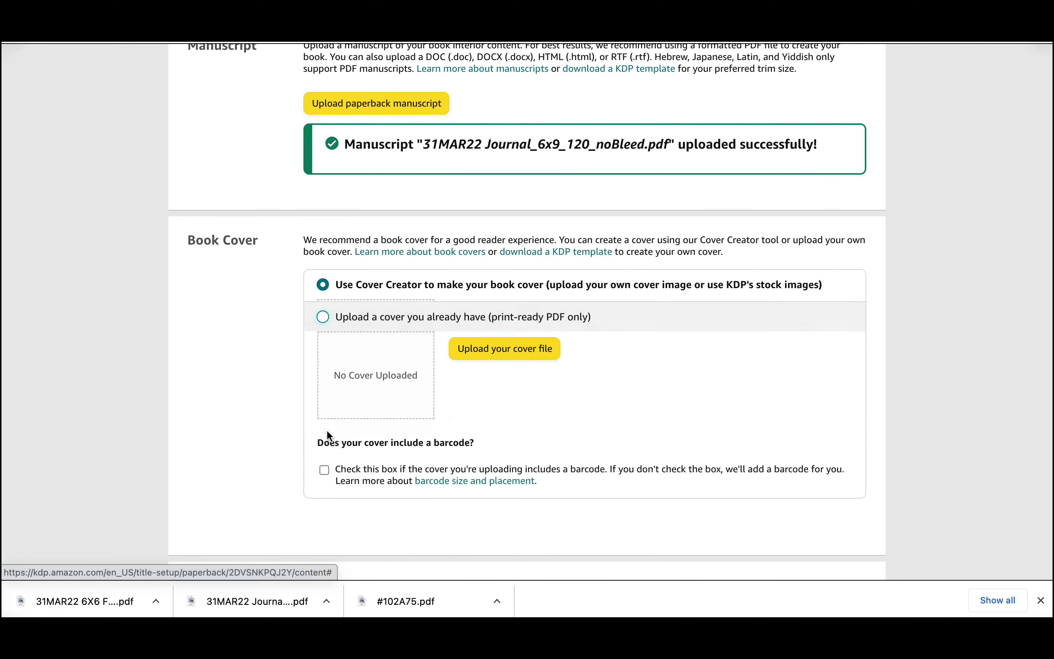
click(500, 346)
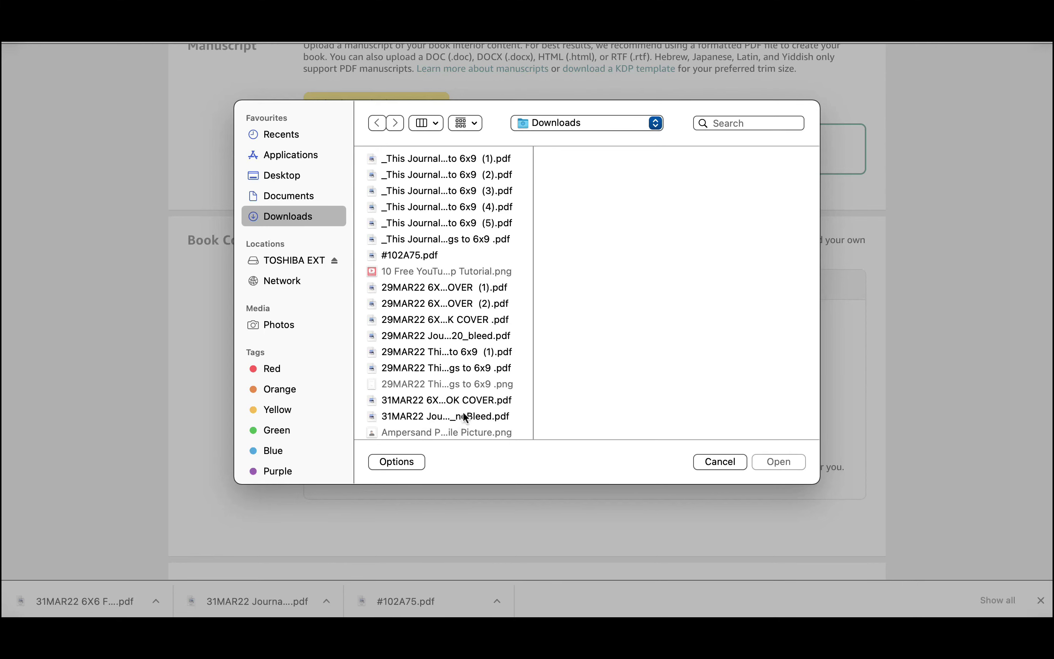
click(478, 404)
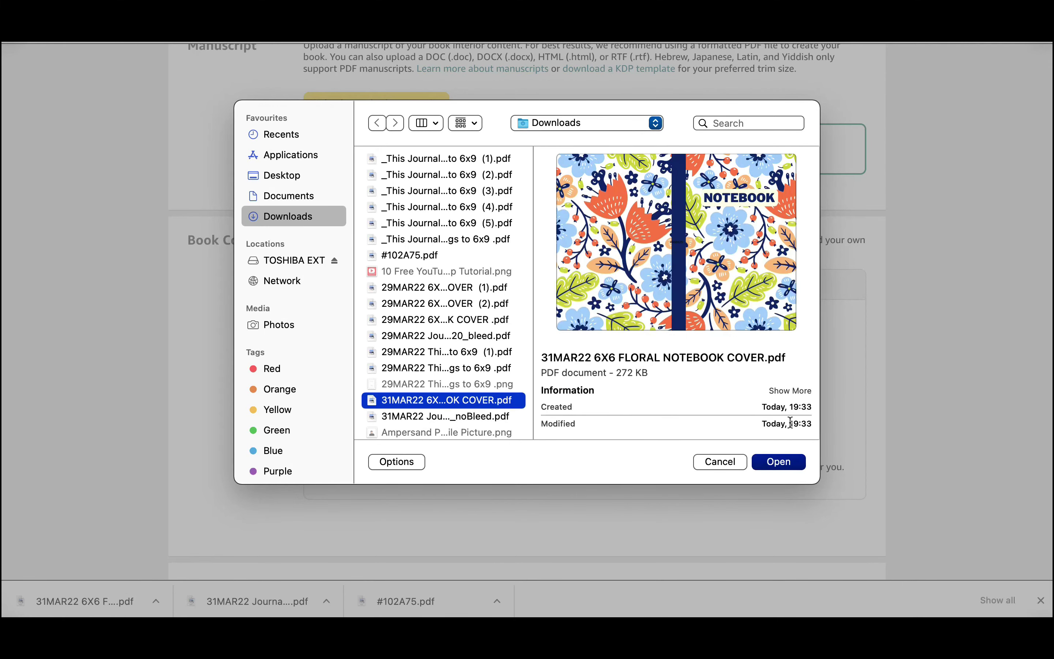
click(779, 462)
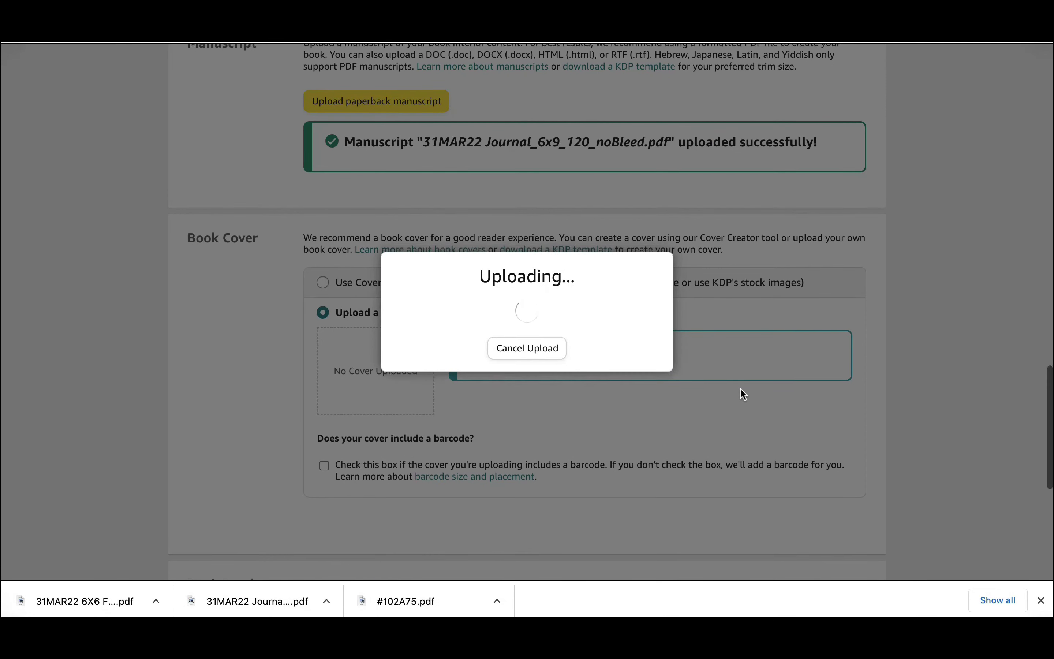
scroll(743, 393, down, 3)
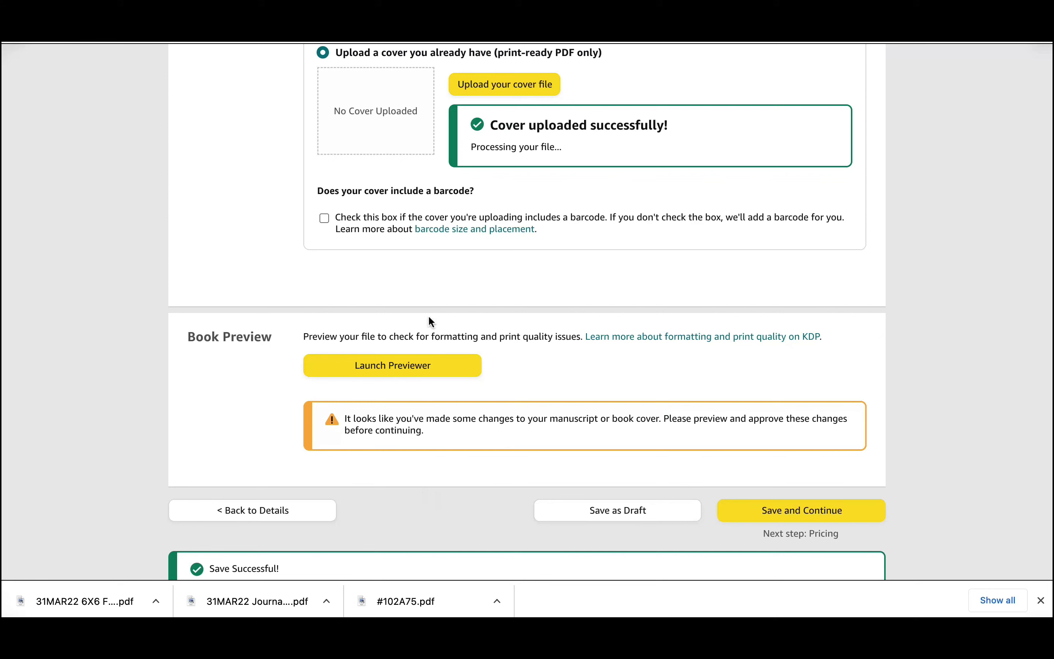
- Launch the print preview, check the cover and the first interior pages, and approve the proof
click(439, 368)
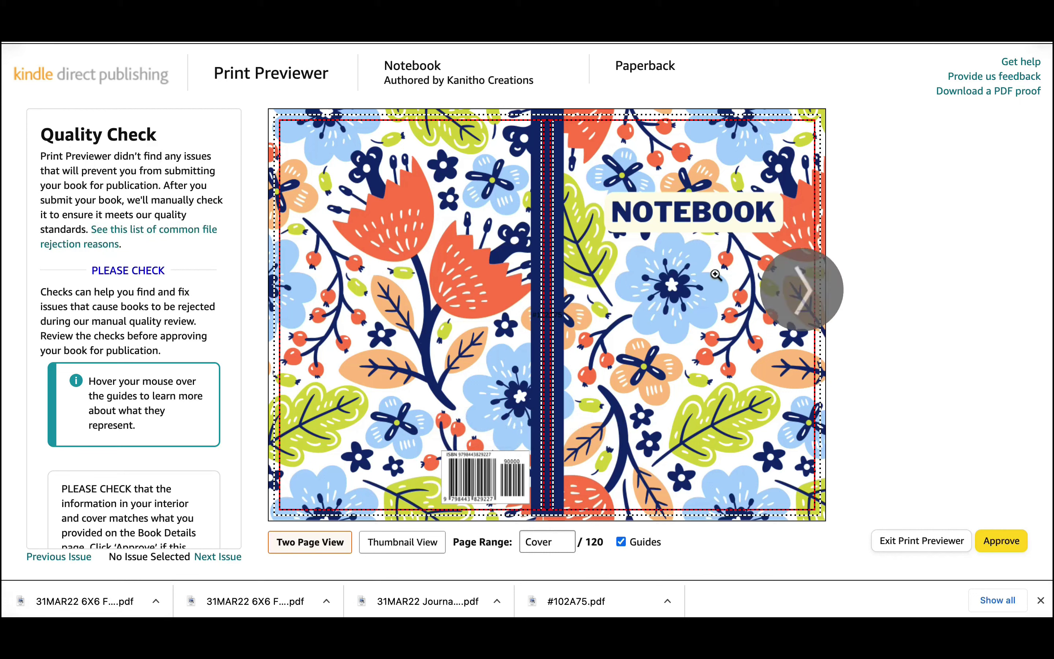
mouse_move(332, 123)
click(803, 291)
click(804, 293)
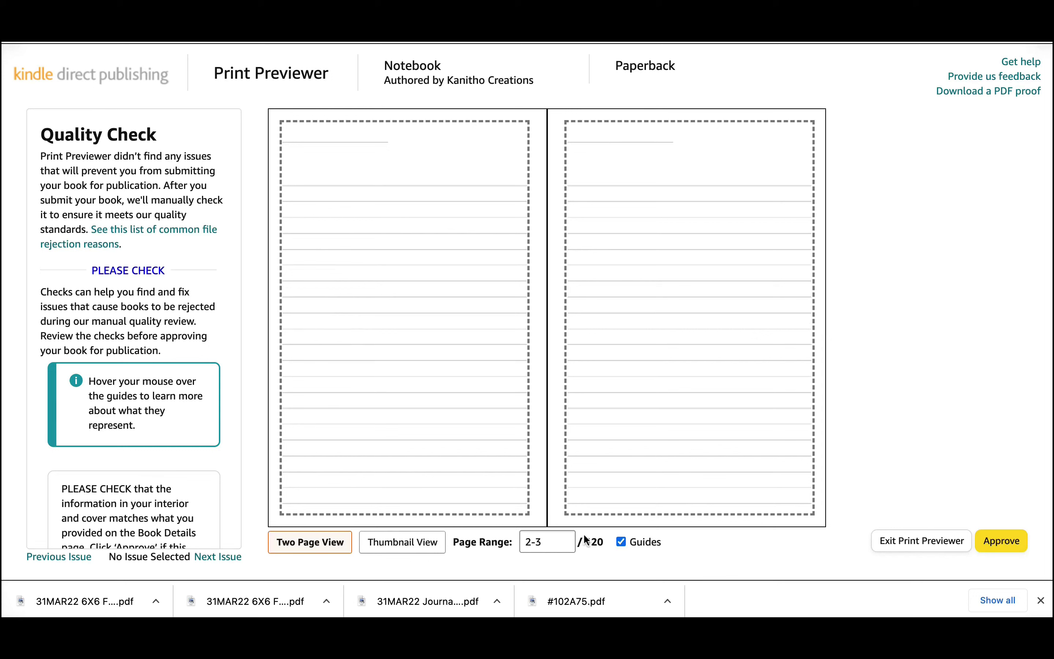
click(1002, 542)
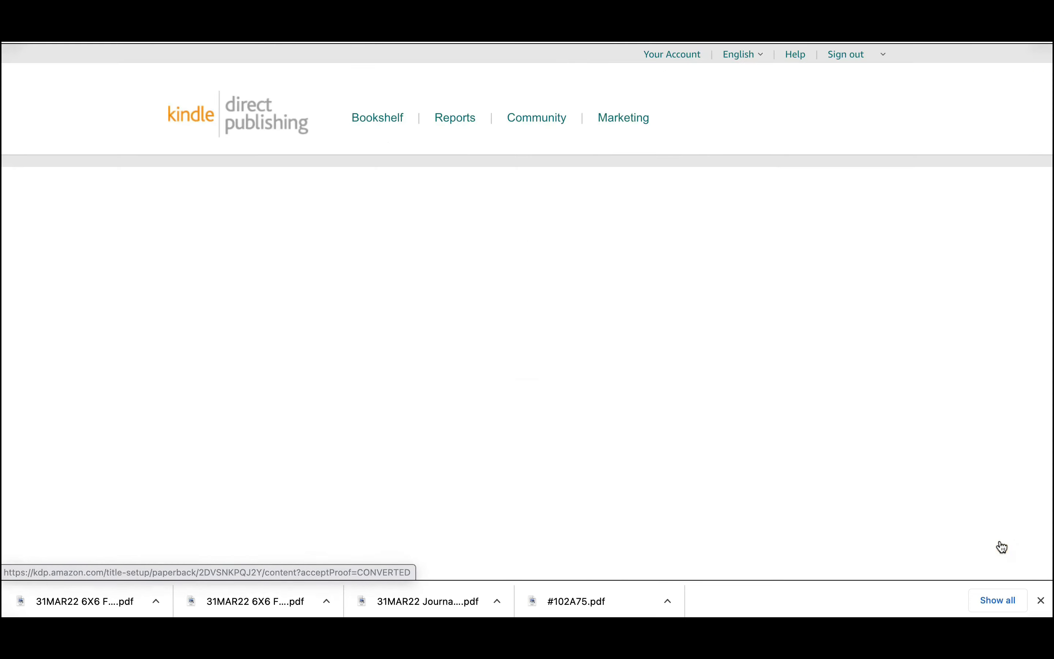
- Review the printing cost summary, then save the paperback content and continue to the pricing stage
scroll(726, 391, down, 10)
scroll(726, 391, down, 20)
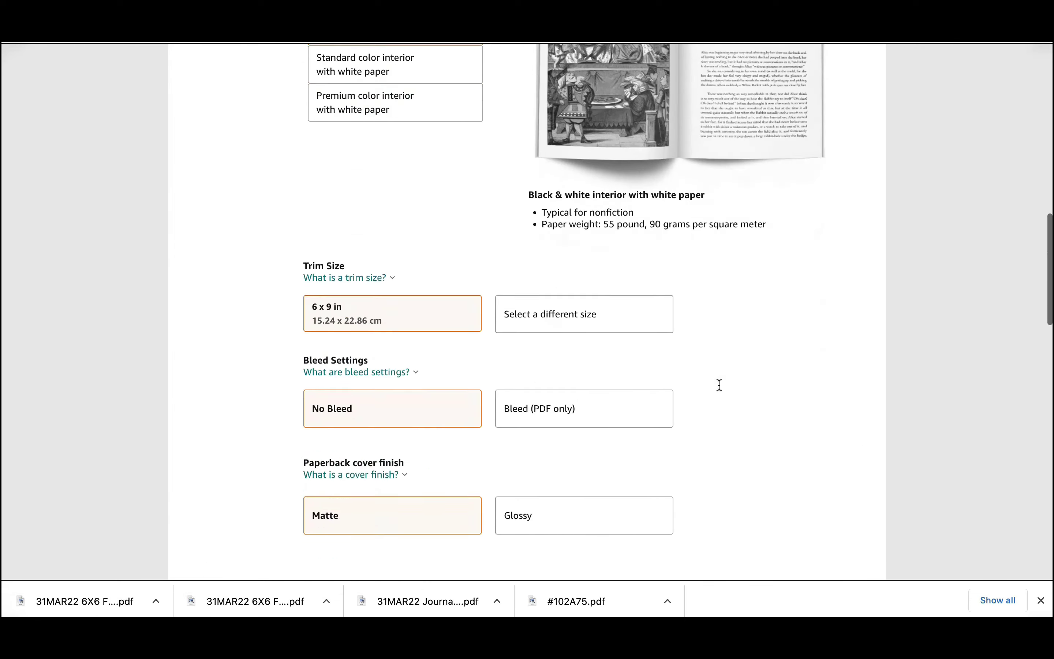
scroll(719, 385, down, 5)
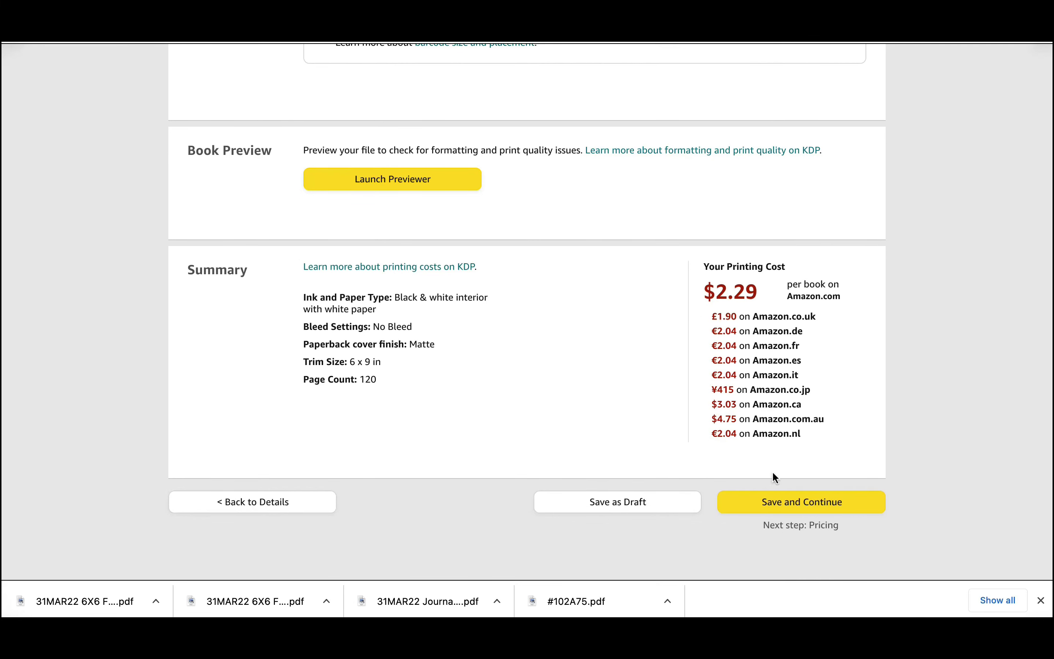
click(791, 502)
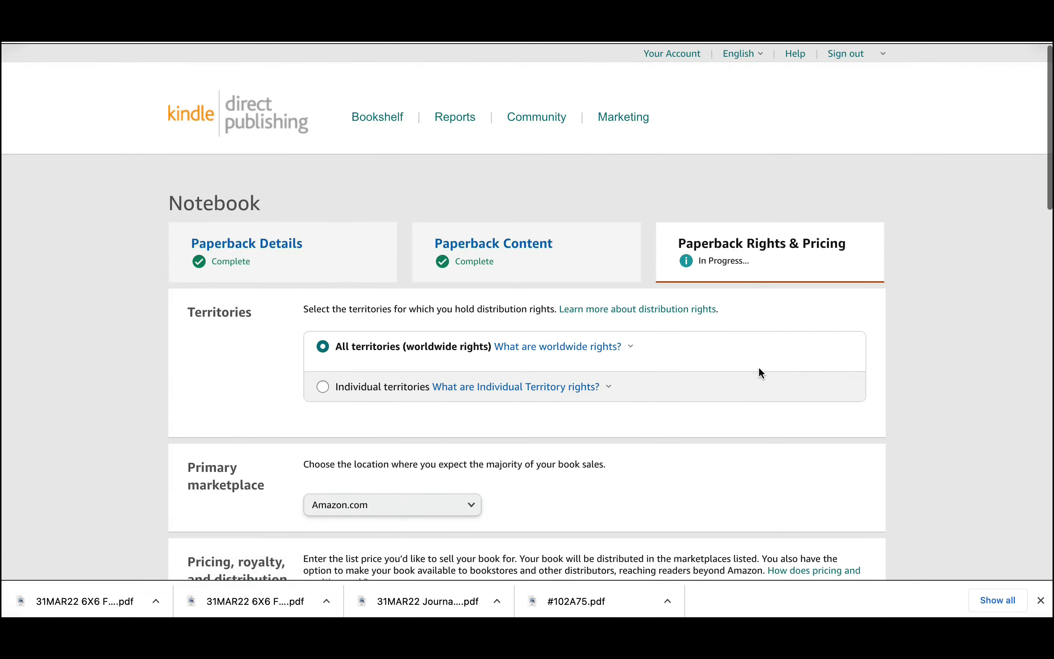
- Keep worldwide rights and Amazon.com as the primary marketplace, and set the Amazon.com list price to 6.99 USD
scroll(760, 373, down, 3)
scroll(760, 373, up, 2)
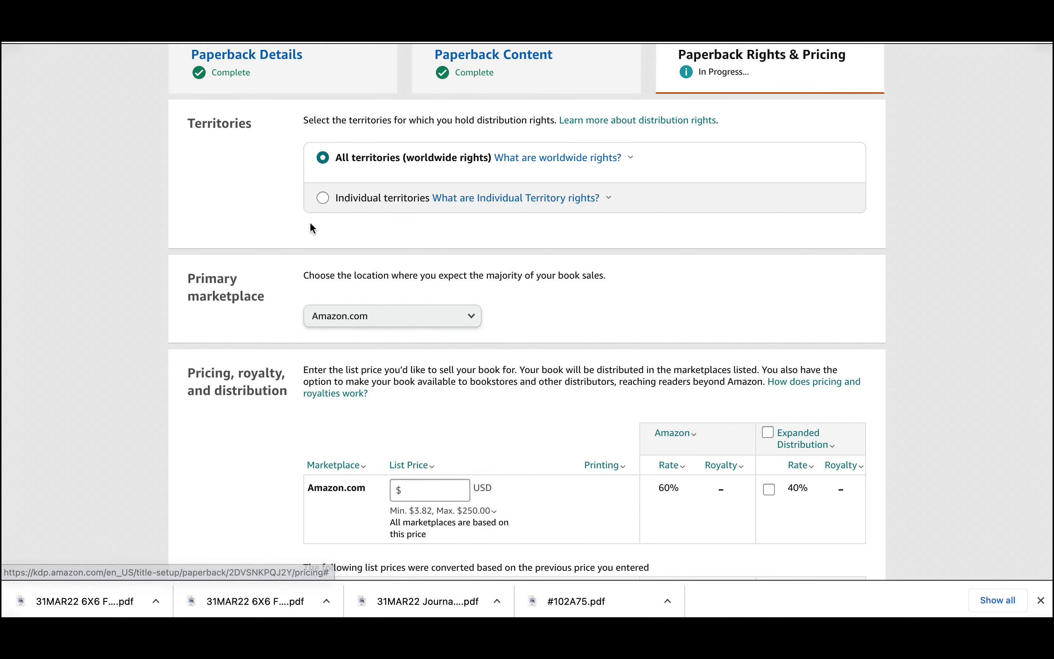
scroll(604, 217, down, 5)
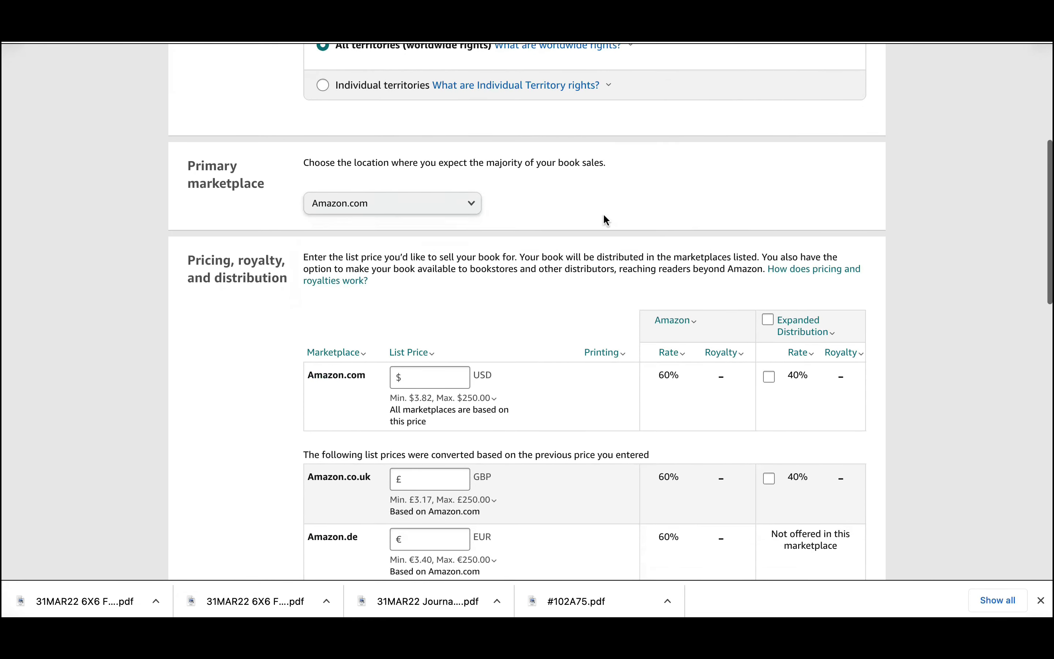
scroll(605, 216, down, 1)
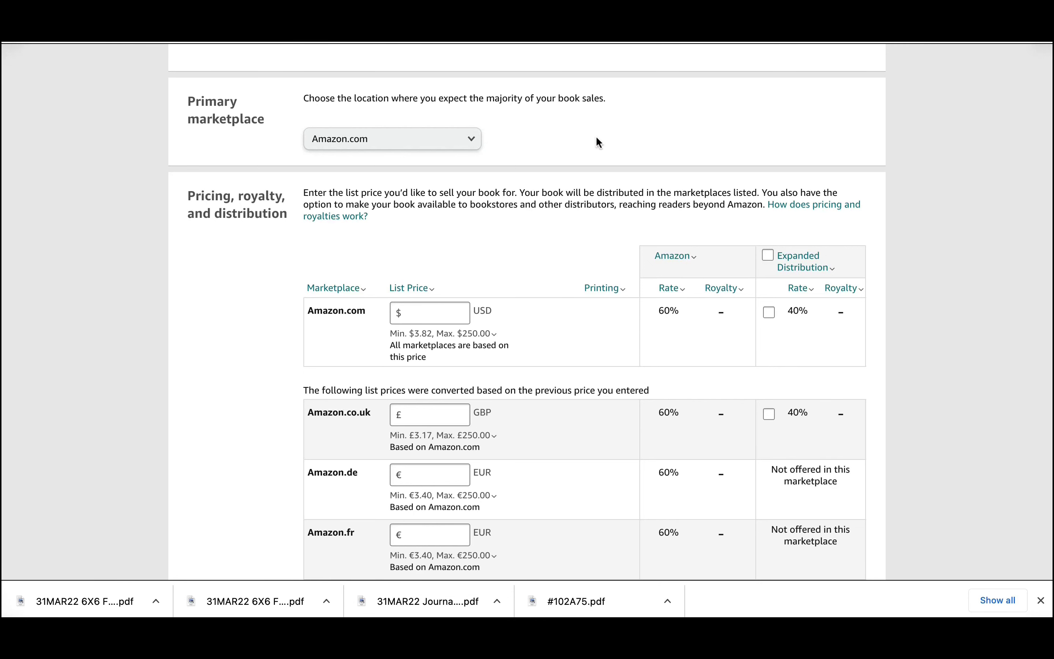
scroll(536, 259, down, 2)
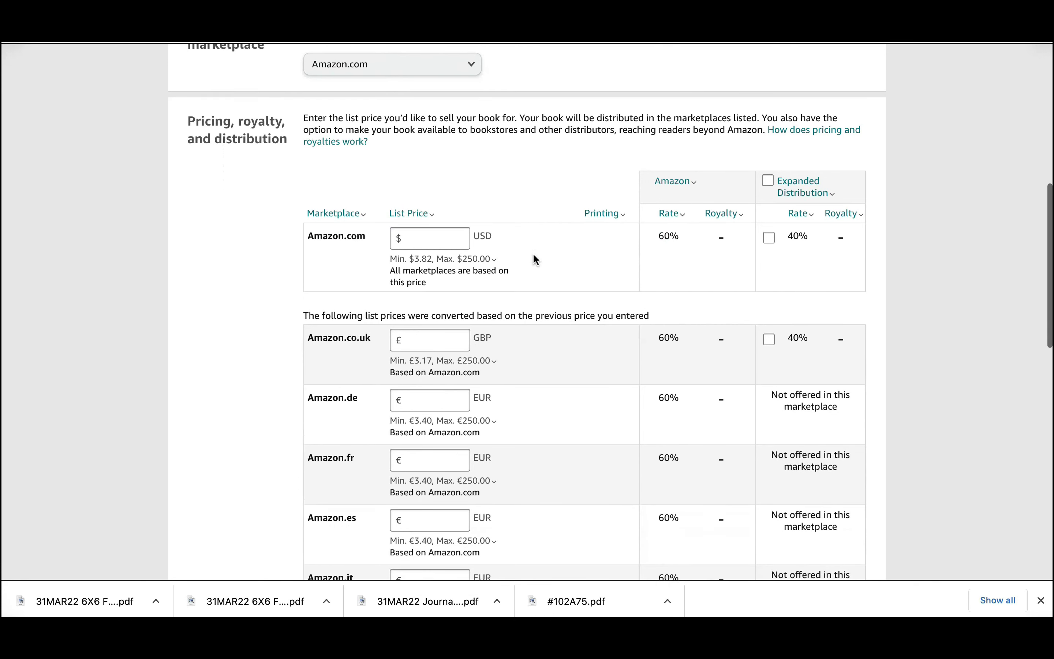
click(445, 230)
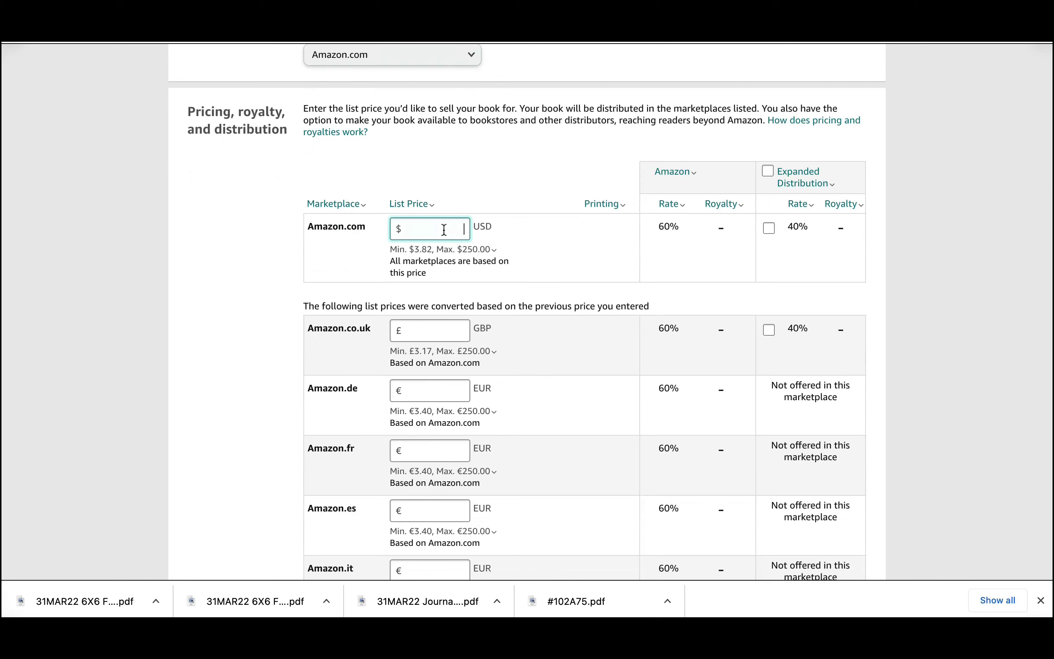
text(6.99)
click(479, 253)
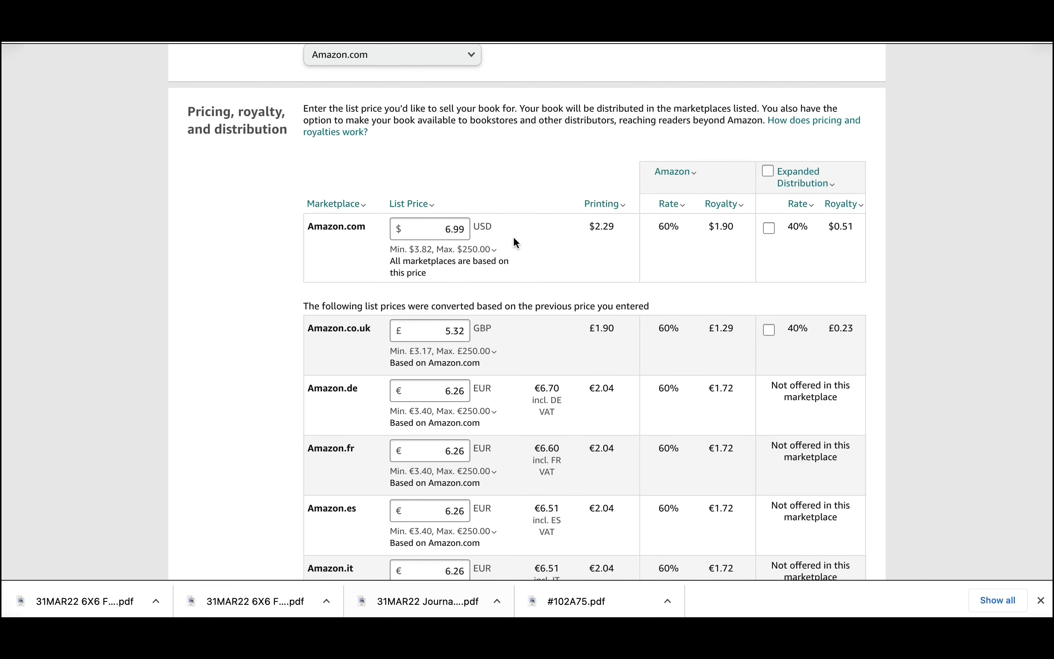
- Review the converted marketplace prices and royalties, and set the Amazon.com.au list price to 9.97 AUD
scroll(515, 243, down, 3)
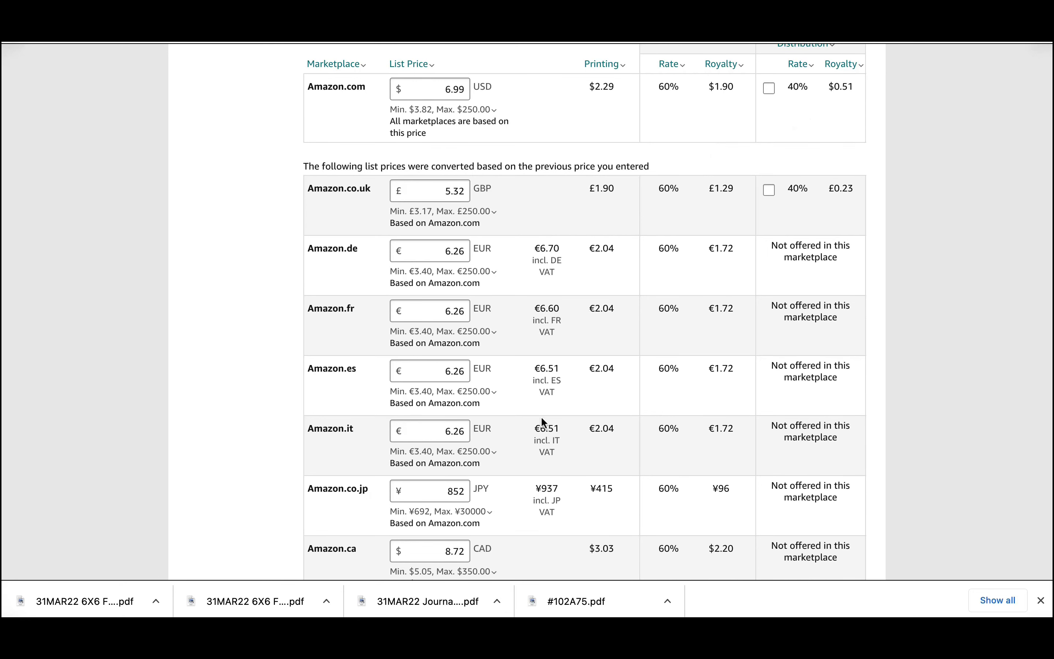
scroll(543, 419, down, 2)
scroll(542, 418, down, 2)
scroll(541, 417, up, 3)
scroll(543, 417, up, 3)
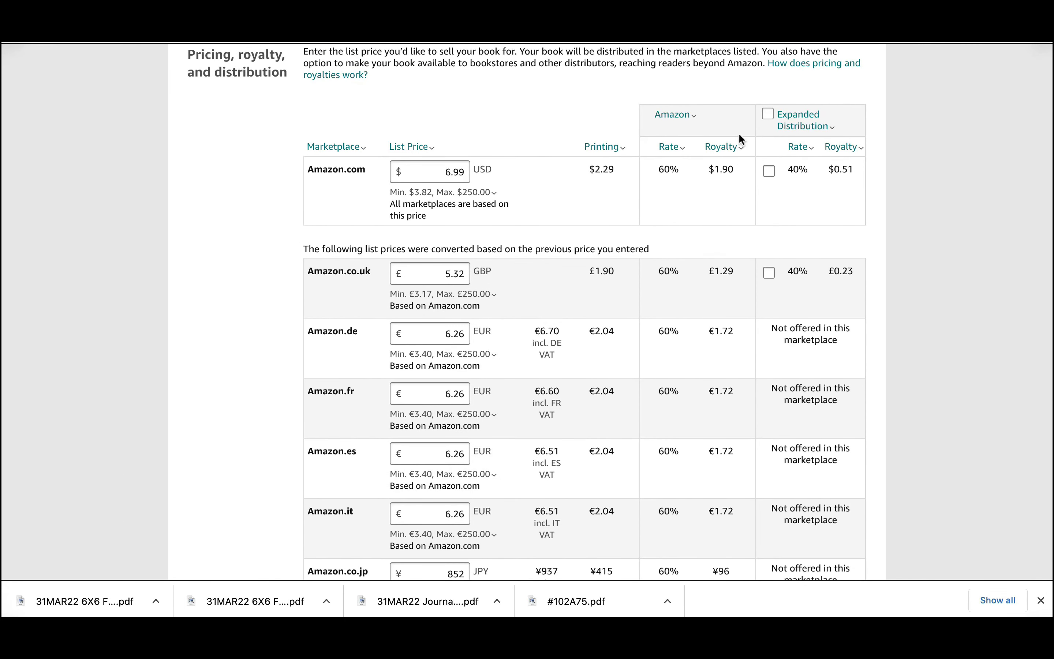
scroll(733, 310, down, 3)
scroll(733, 311, down, 4)
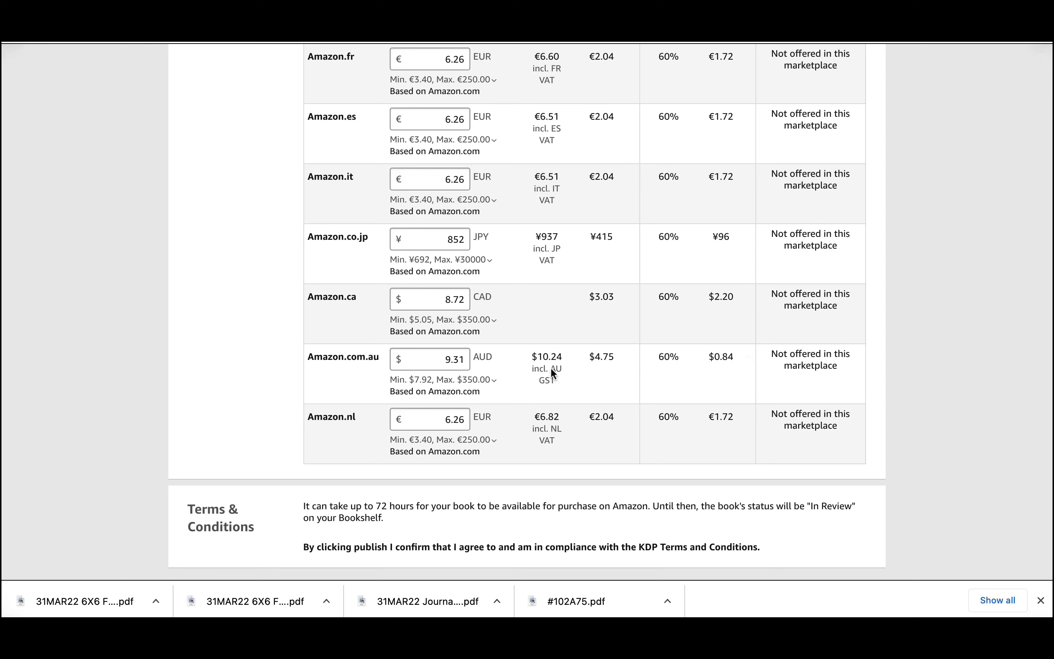
click(465, 361)
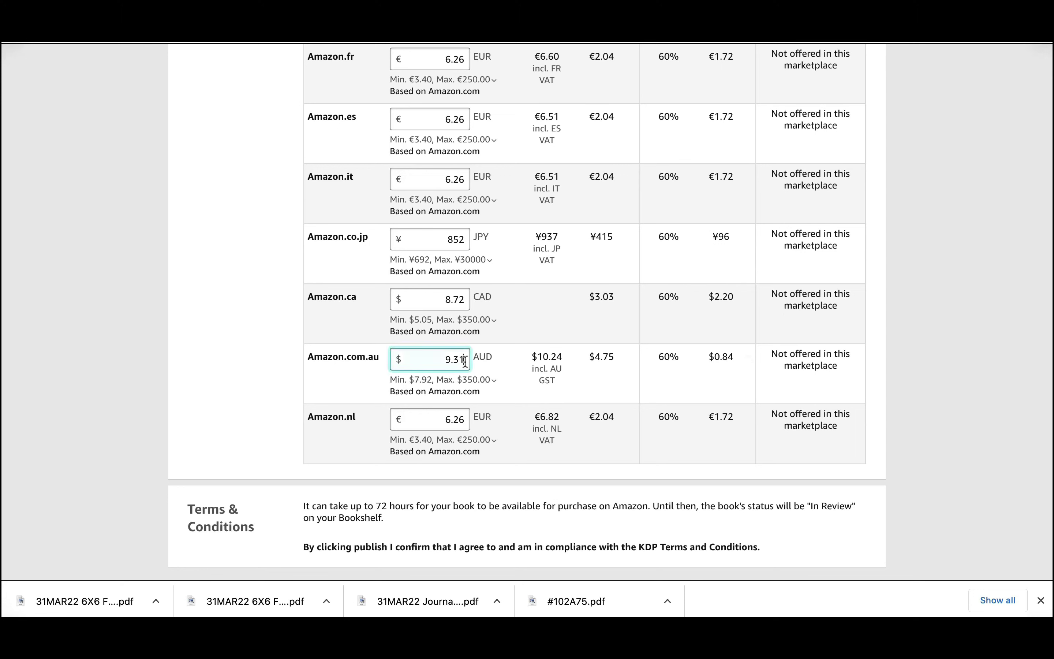
key(BackSpace)
key(BackSpace)
text(99)
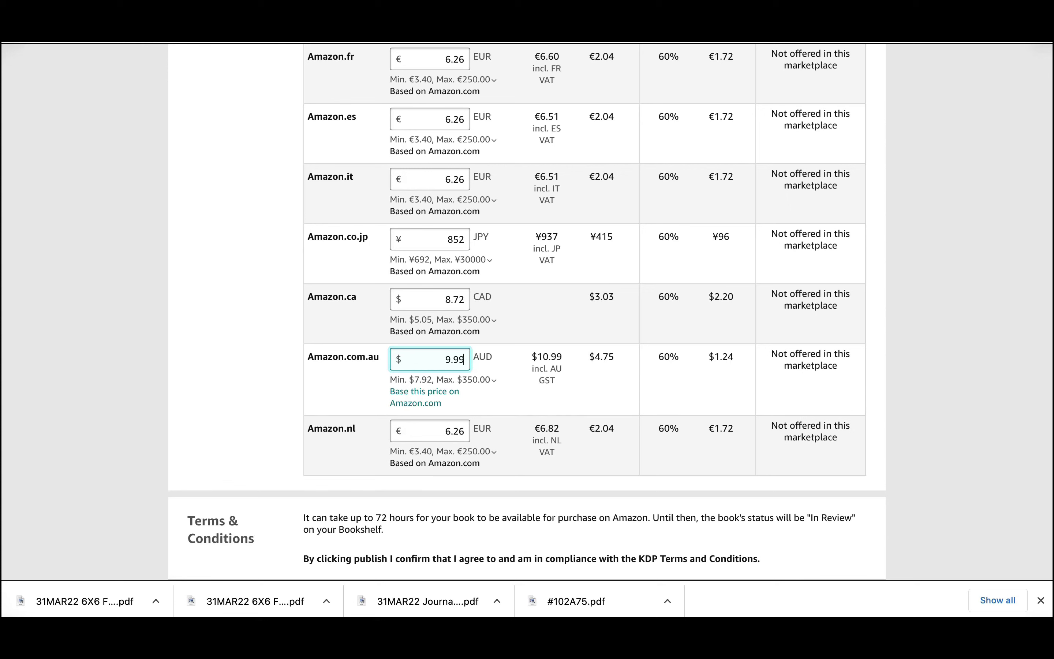
key(BackSpace)
text(7)
- Publish the paperback book, read the review time in the submission notice, and close the notice
scroll(716, 361, down, 2)
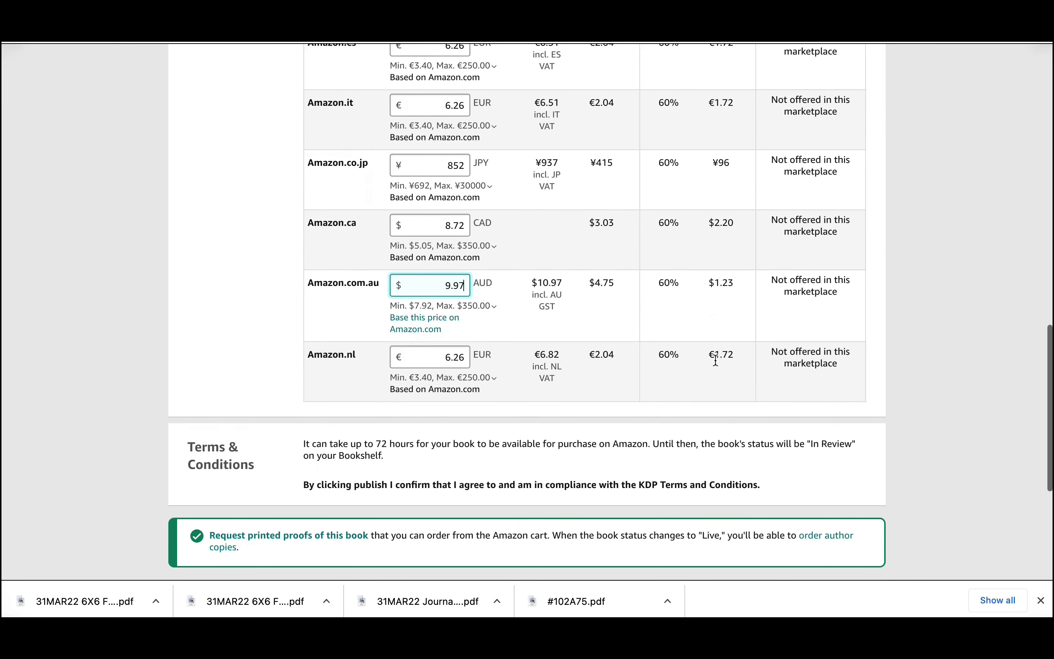
scroll(716, 359, down, 5)
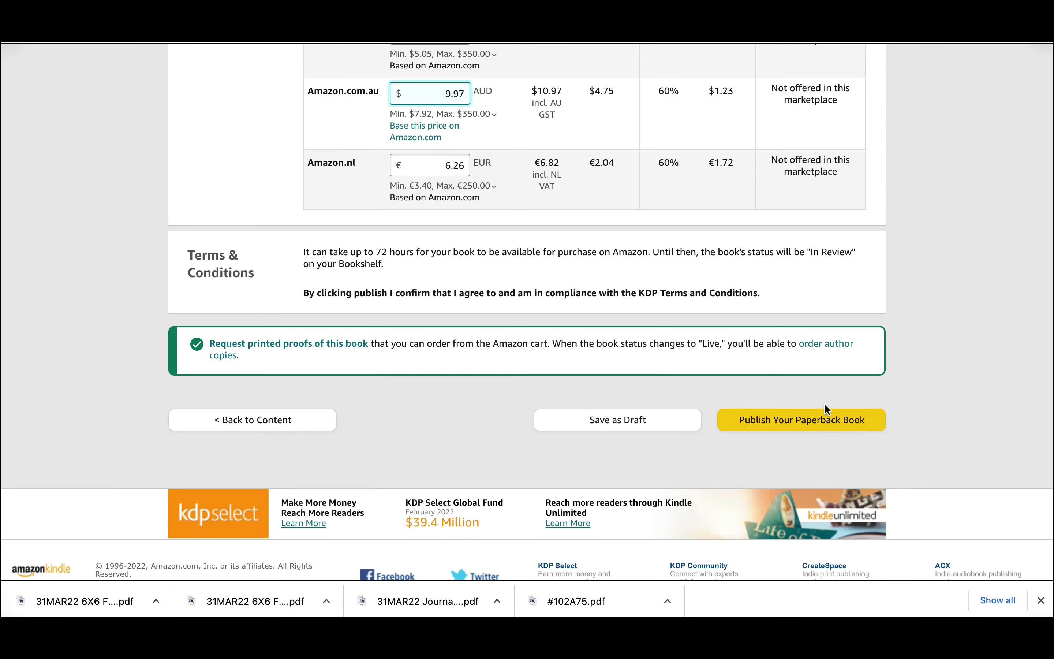
scroll(824, 403, down, 2)
click(821, 355)
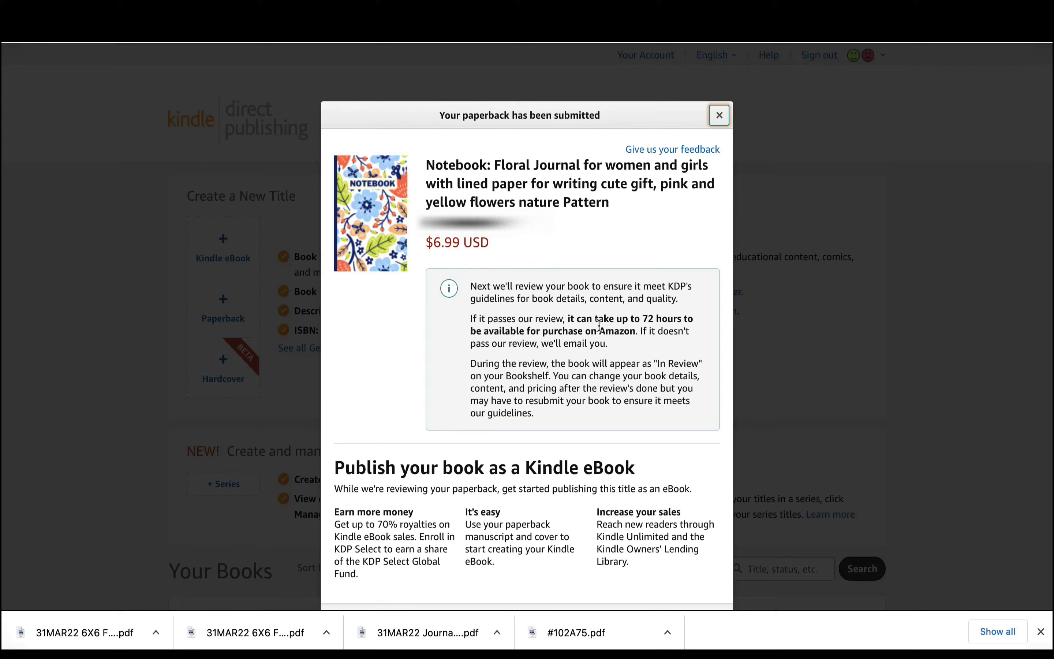
drag(577, 322, 648, 319)
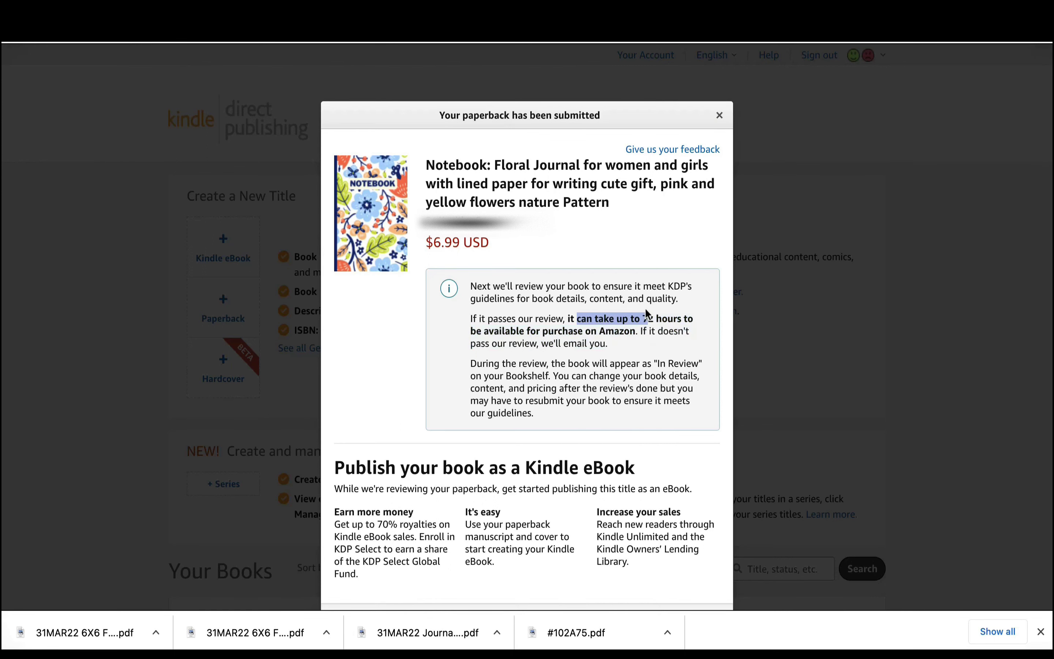
click(720, 117)
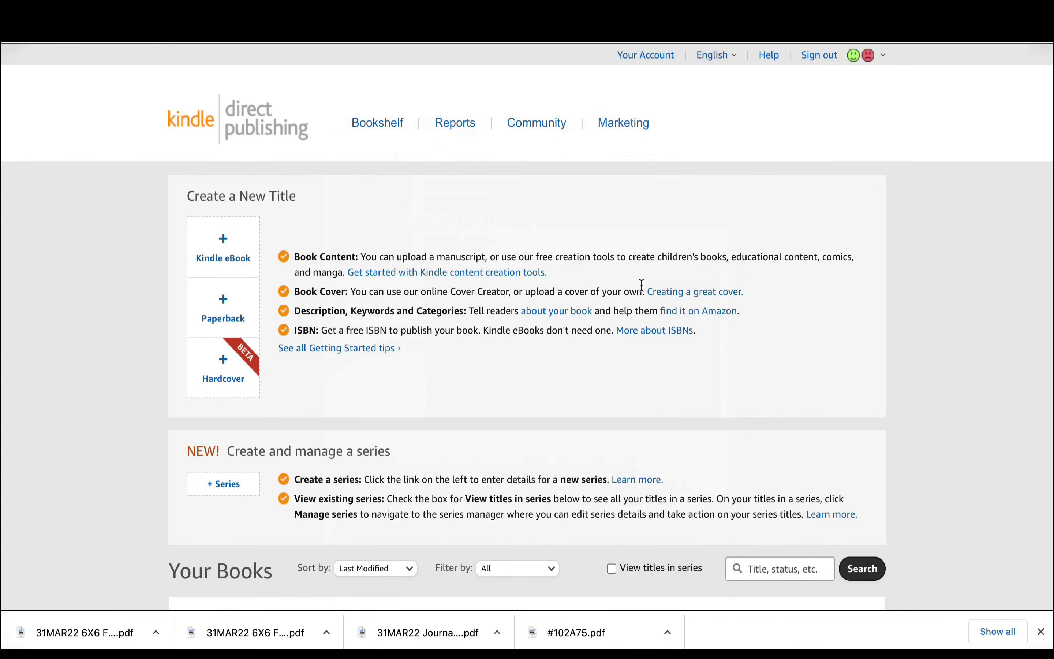
- Check the floral notebook's entry and paperback status under Your Books on the Bookshelf
scroll(631, 312, down, 5)
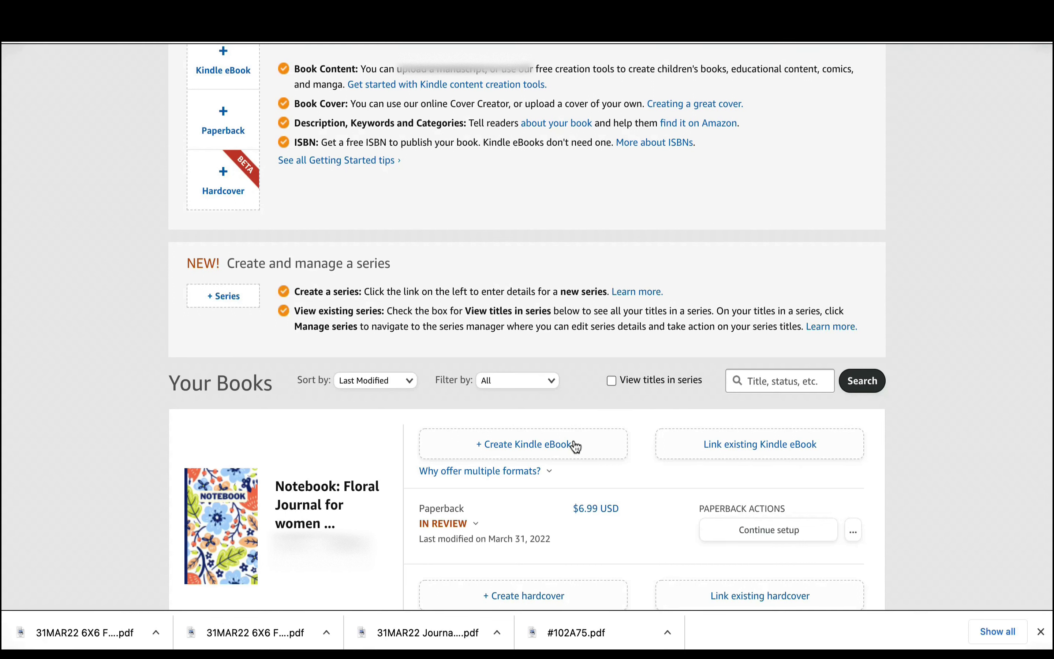
scroll(575, 445, down, 2)
scroll(573, 444, up, 1)
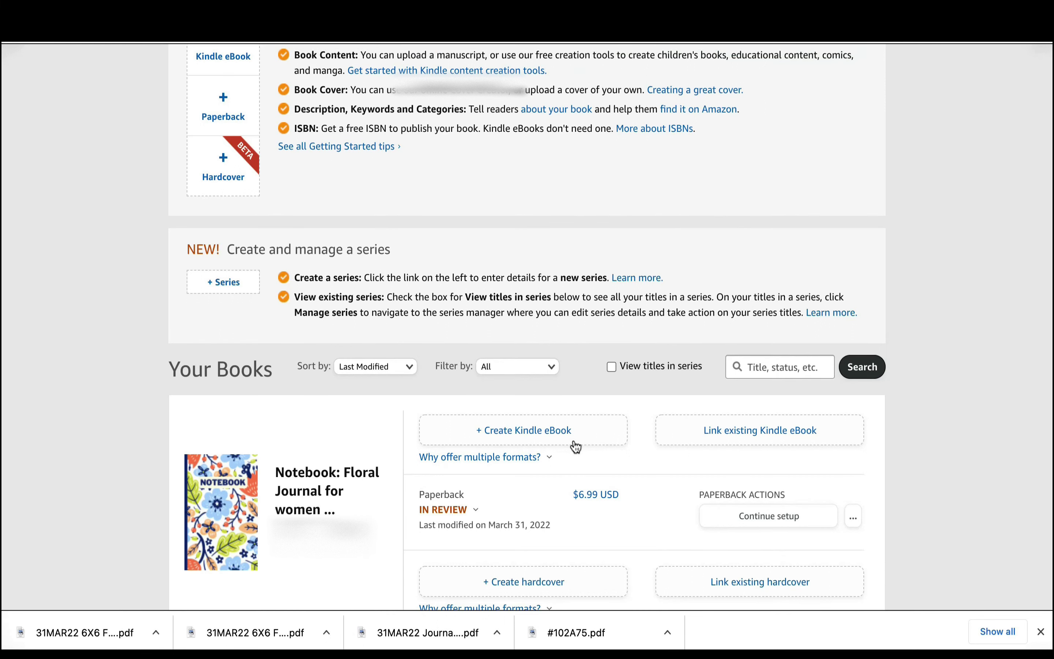
scroll(575, 446, down, 1)
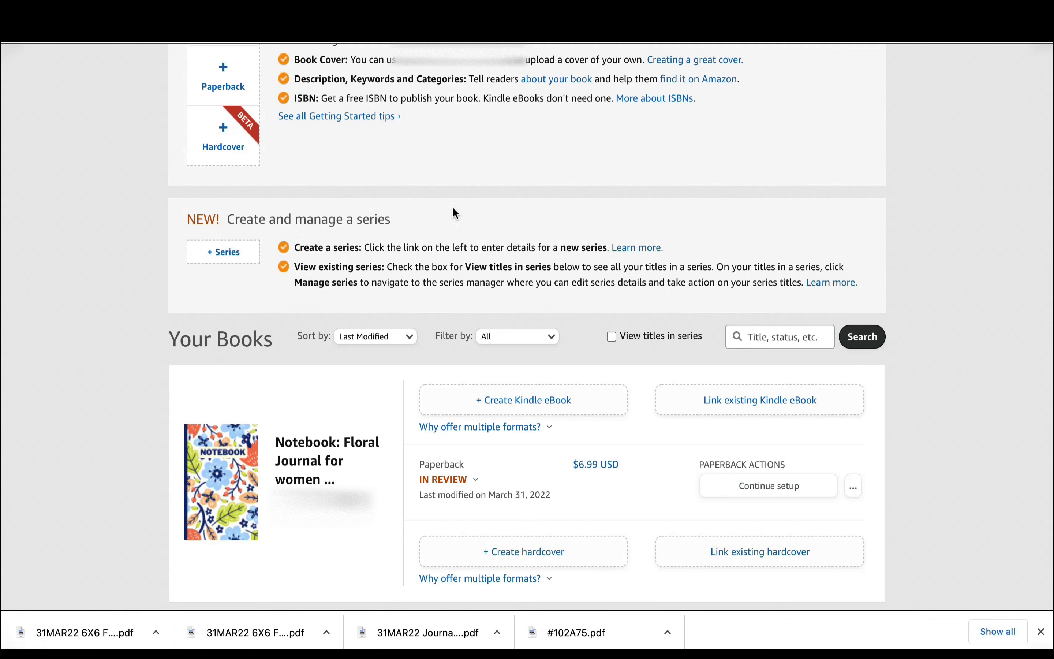
scroll(453, 208, down, 2)
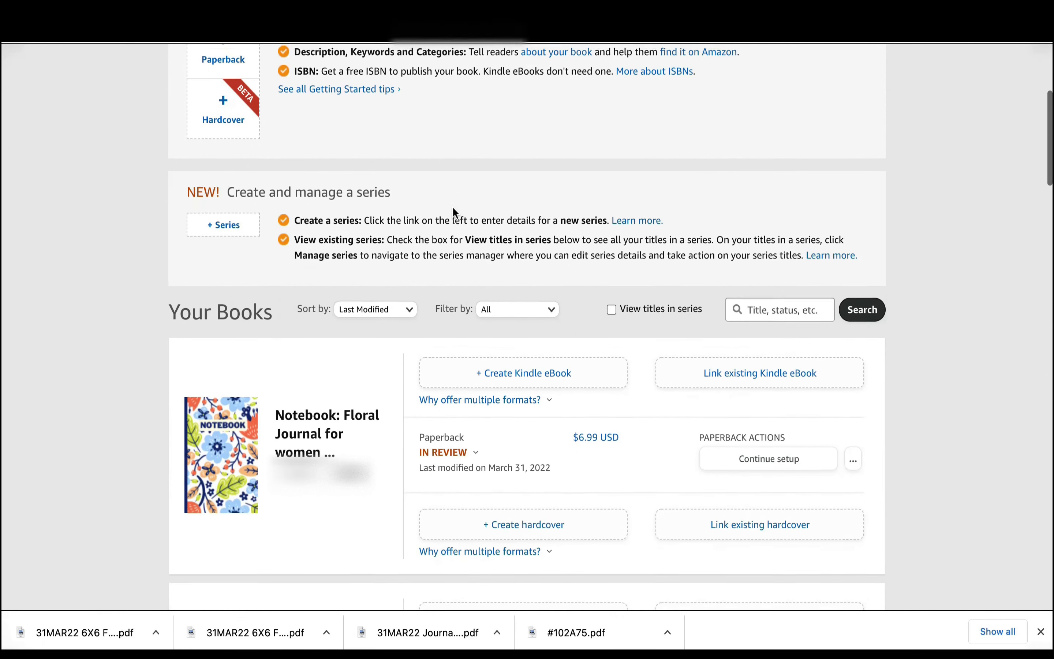
scroll(454, 208, up, 3)
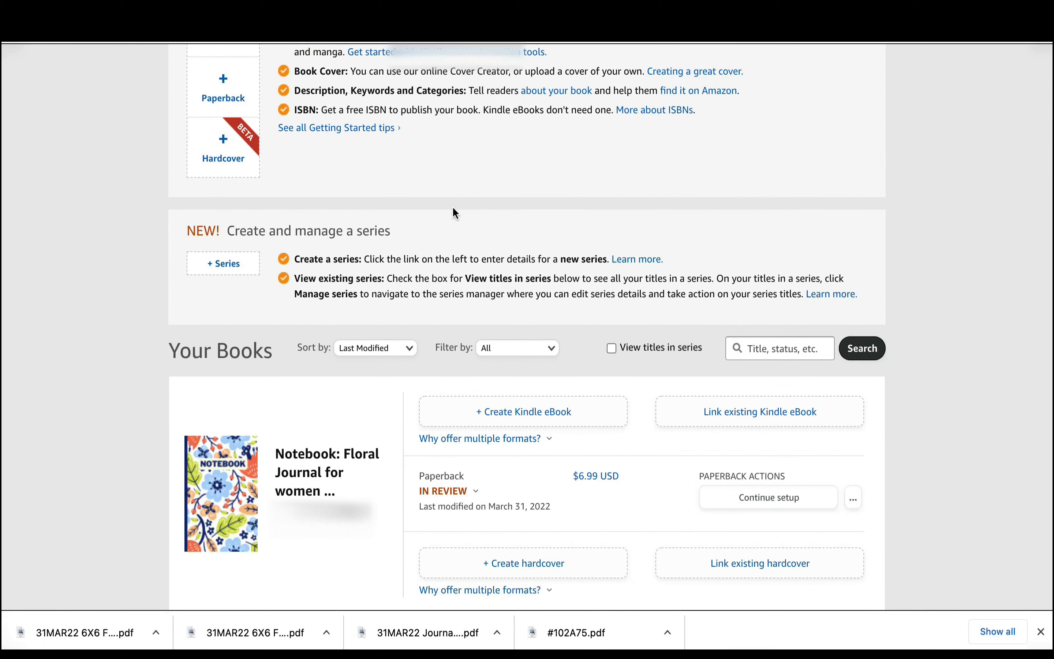